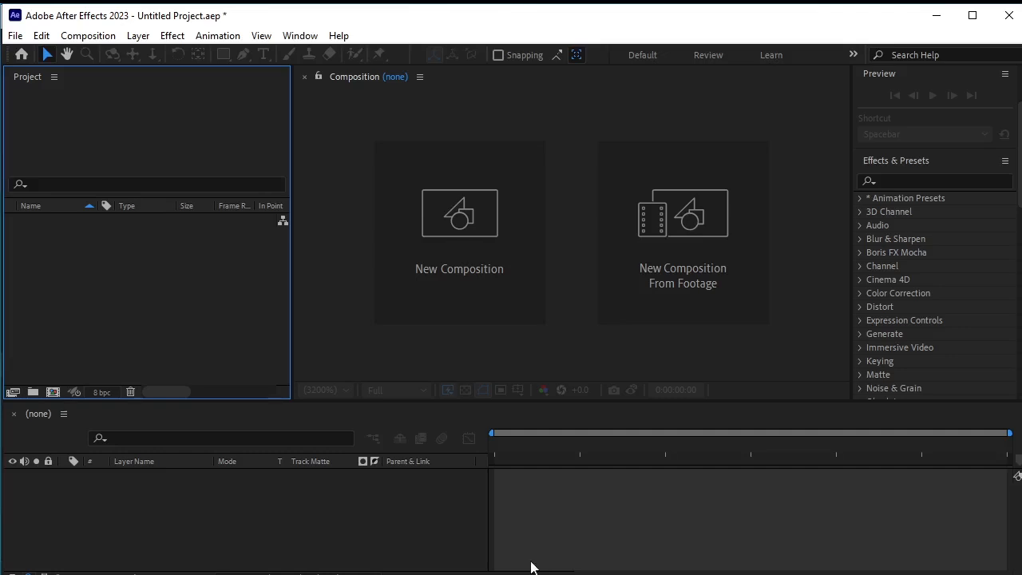
Create an 859 × 483 px composition at 29.97 frames per second with a duration of 10 seconds.
{"action": "left_click", "coordinate": [443, 264]}
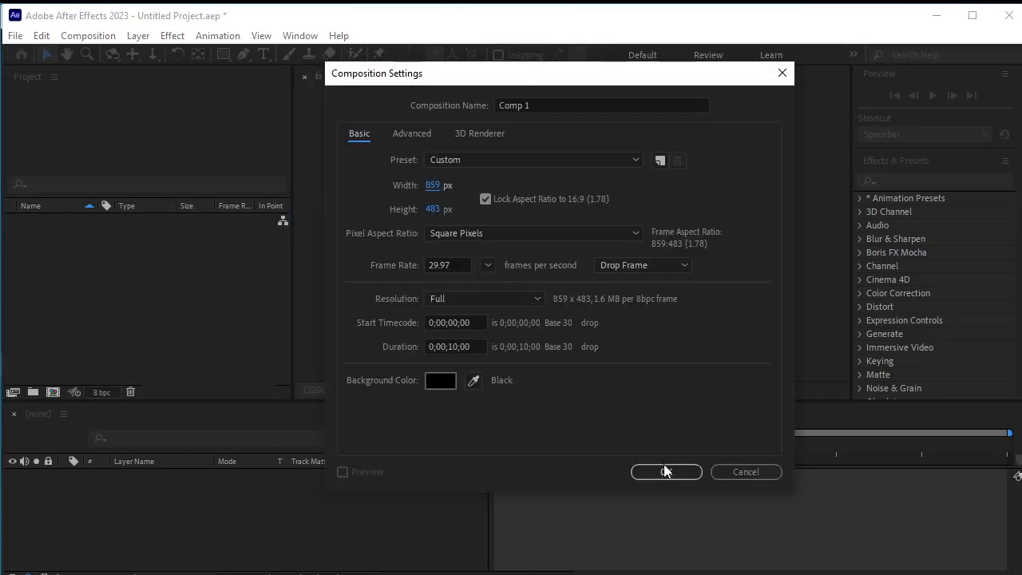
{"action": "left_click", "coordinate": [665, 473]}
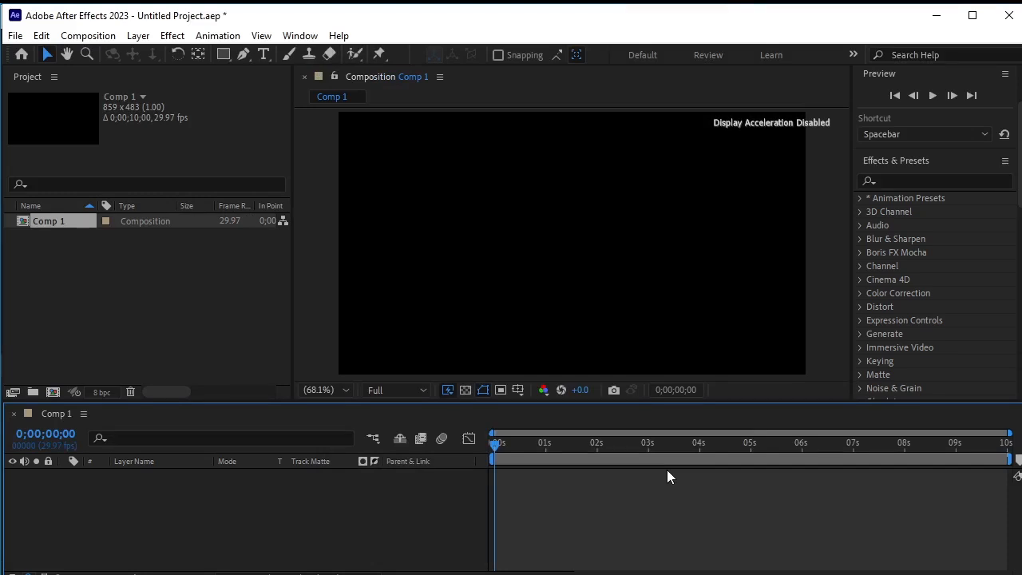
Draw a short vertical line with the Pen tool from the frame's top centre downward and set its stroke width to 9 px.
{"action": "left_click", "coordinate": [244, 56]}
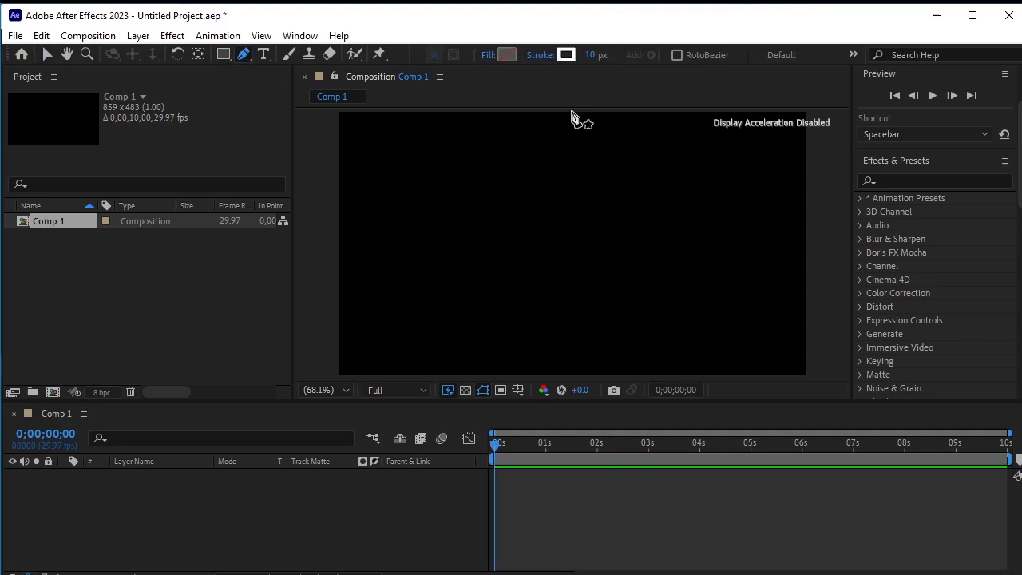
{"action": "left_click", "coordinate": [569, 111]}
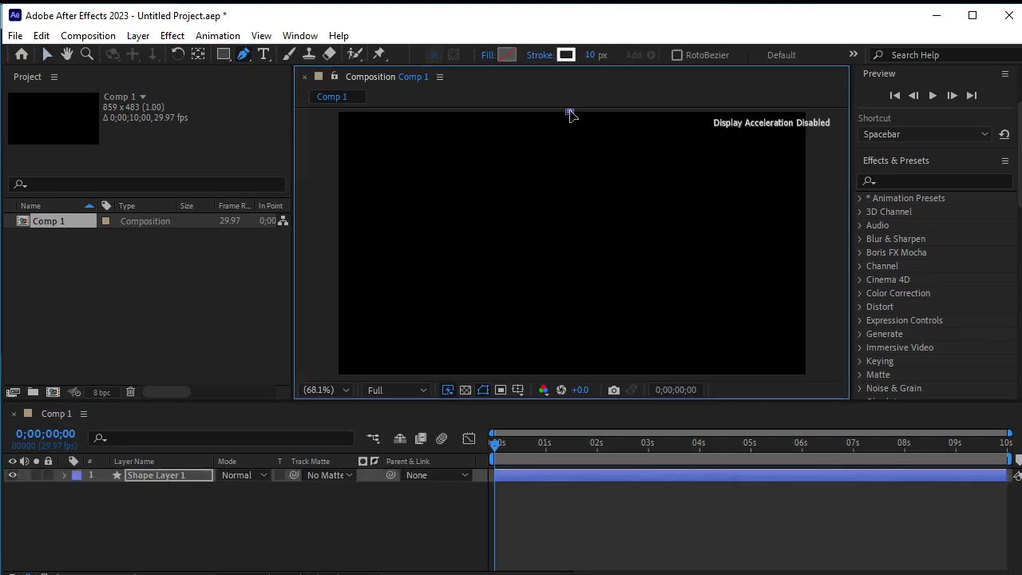
{"action": "left_click", "coordinate": [570, 192]}
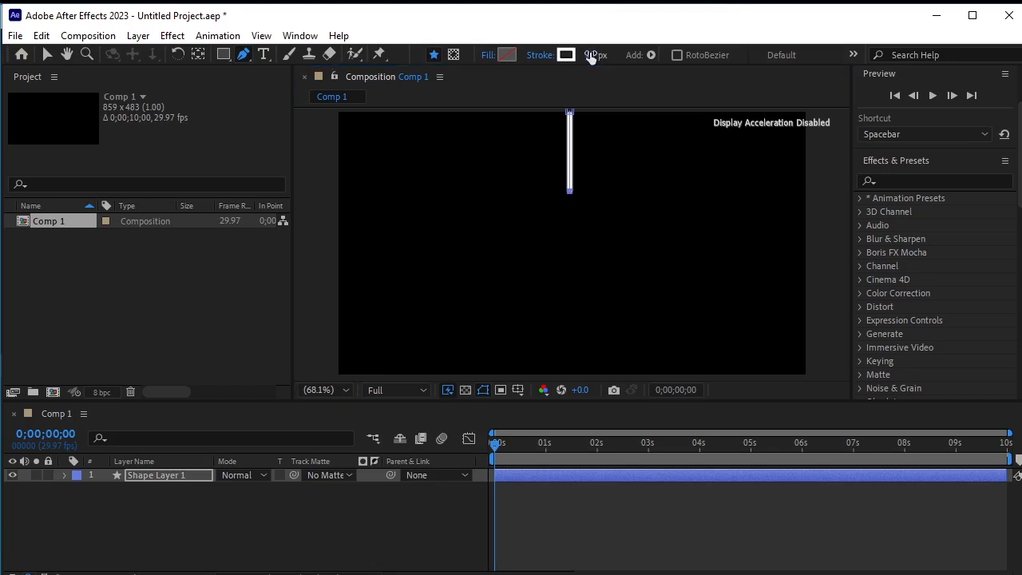
{"action": "type", "text": "9"}
{"action": "key", "text": "Return"}
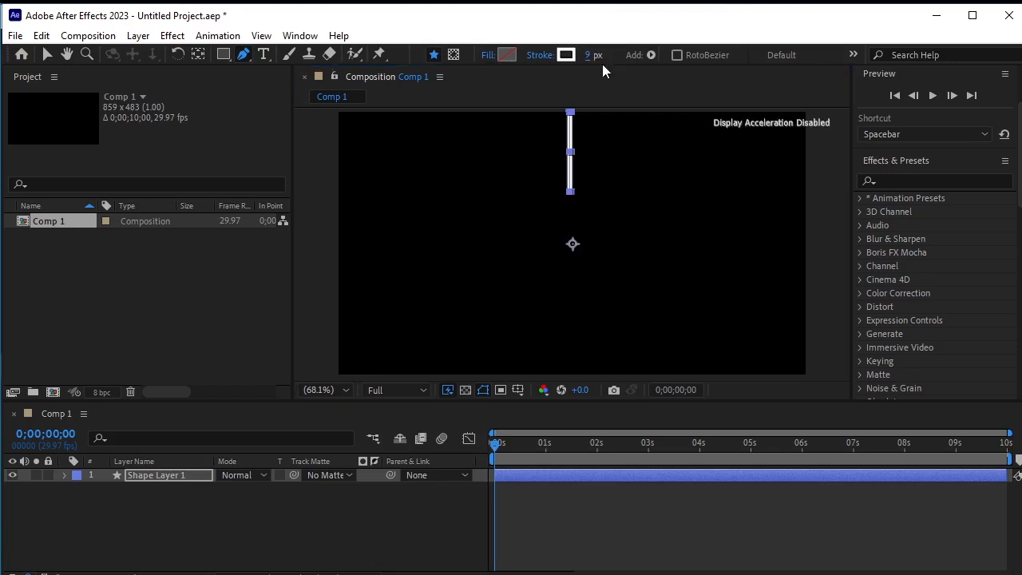
{"action": "left_click", "coordinate": [571, 114]}
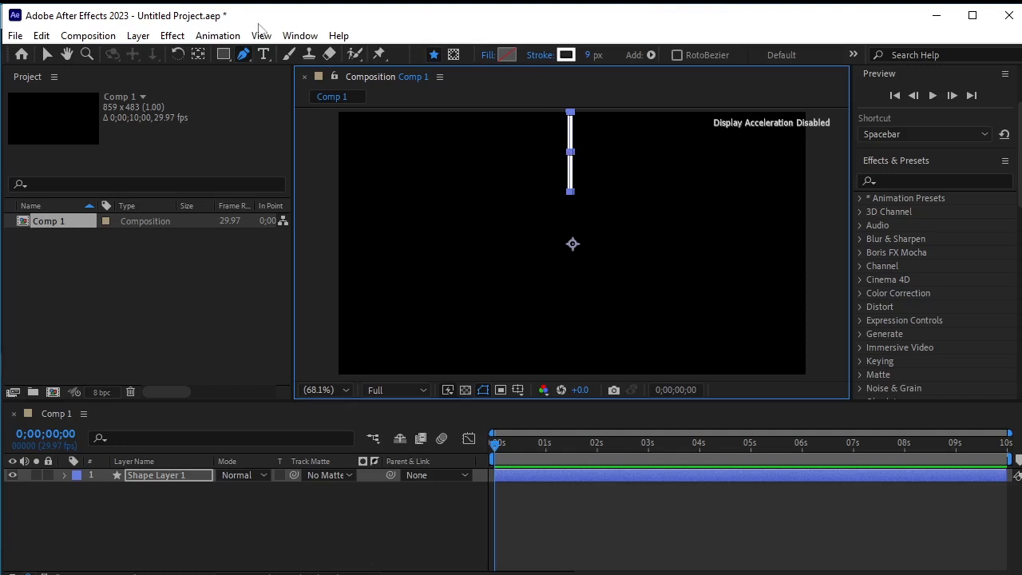
Move the line layer's anchor point from the frame's centre to the upper end of the line.
{"action": "left_click", "coordinate": [200, 59]}
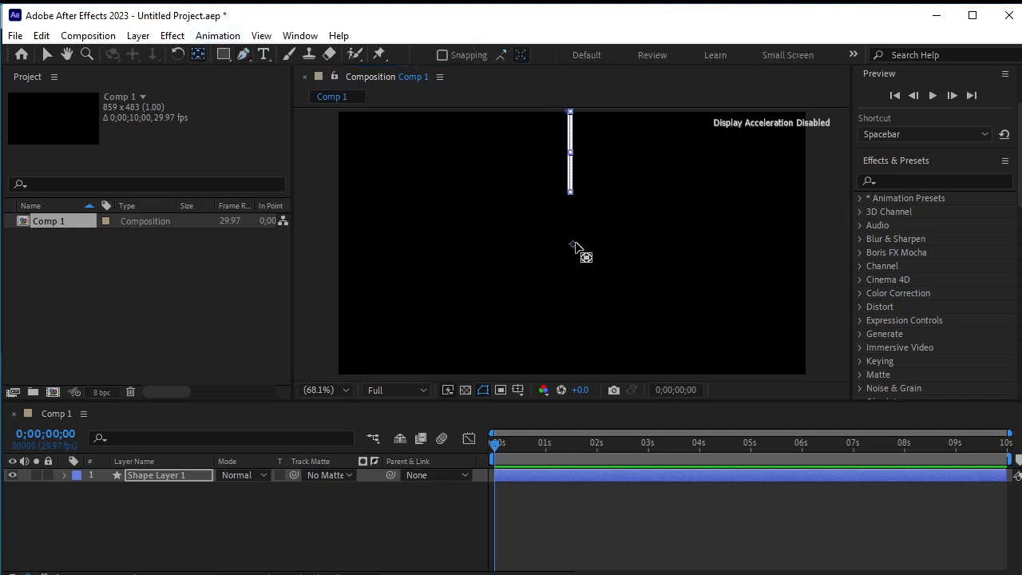
{"action": "left_click_drag", "start_coordinate": [575, 246], "coordinate": [572, 119]}
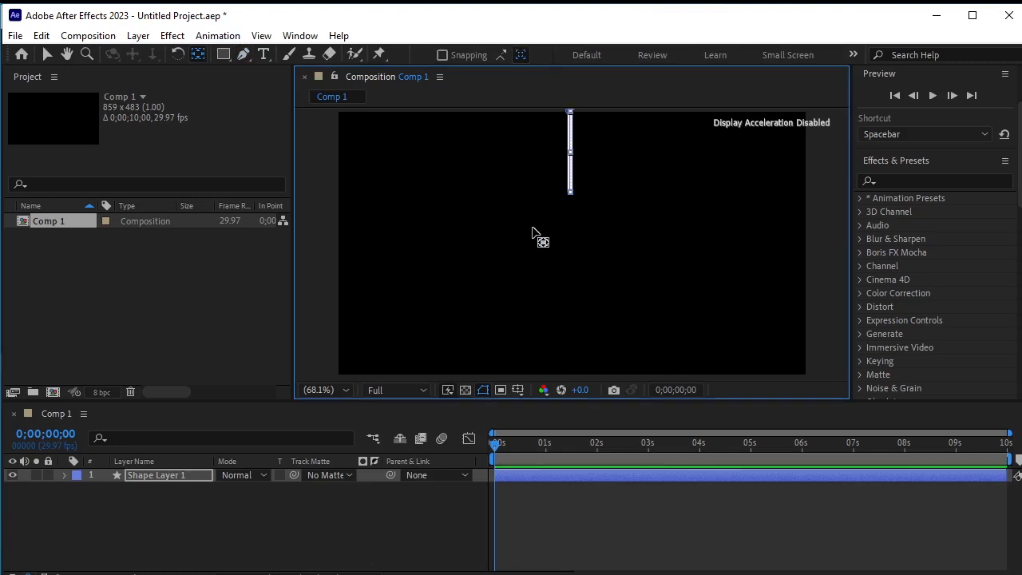
{"action": "left_click", "coordinate": [46, 56]}
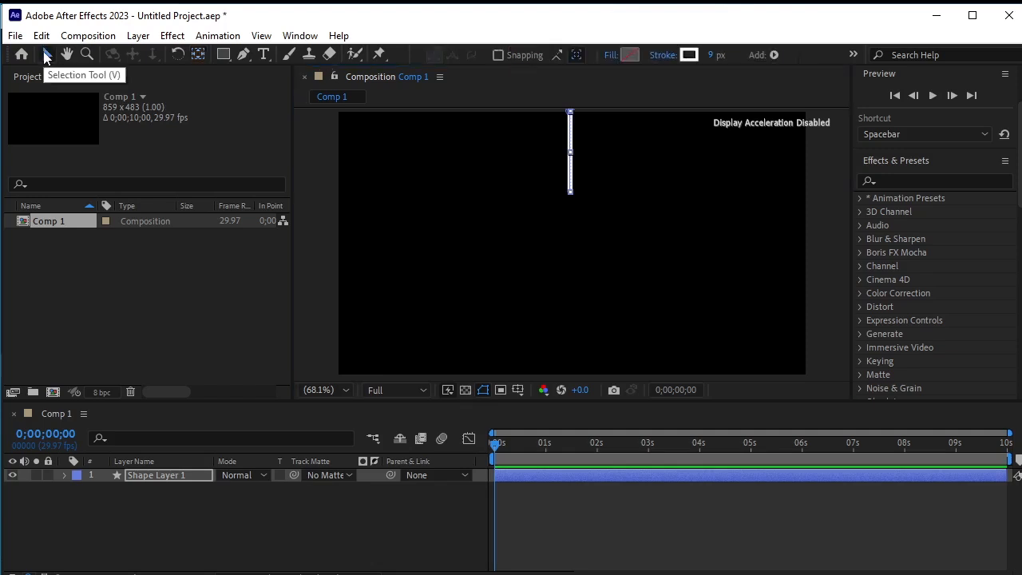
Align the line layer to the composition's horizontal centre and to its top edge.
{"action": "scroll", "coordinate": [931, 287], "scroll_direction": "down", "scroll_amount": 15}
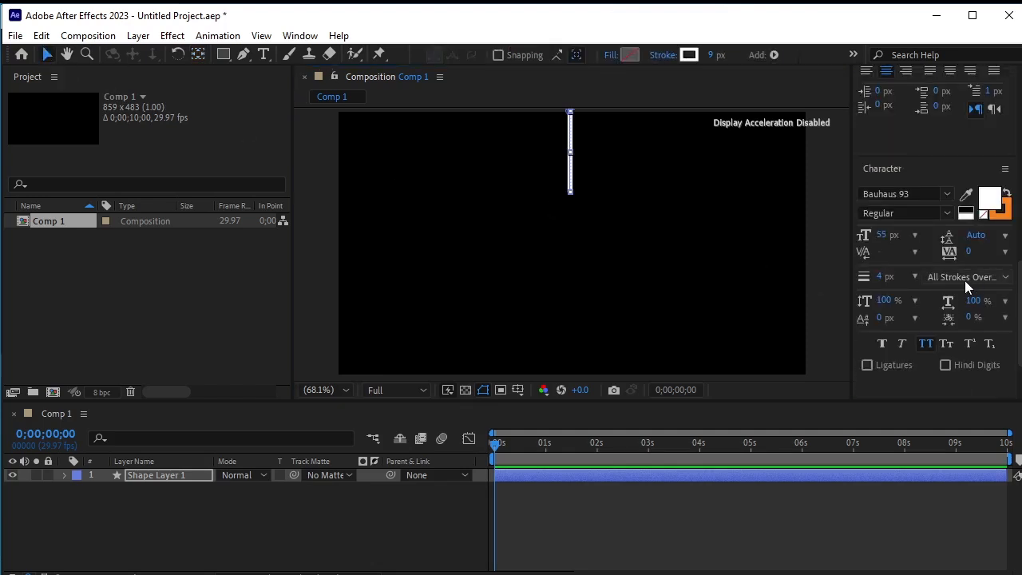
{"action": "scroll", "coordinate": [965, 280], "scroll_direction": "down", "scroll_amount": 3}
{"action": "left_click", "coordinate": [895, 352]}
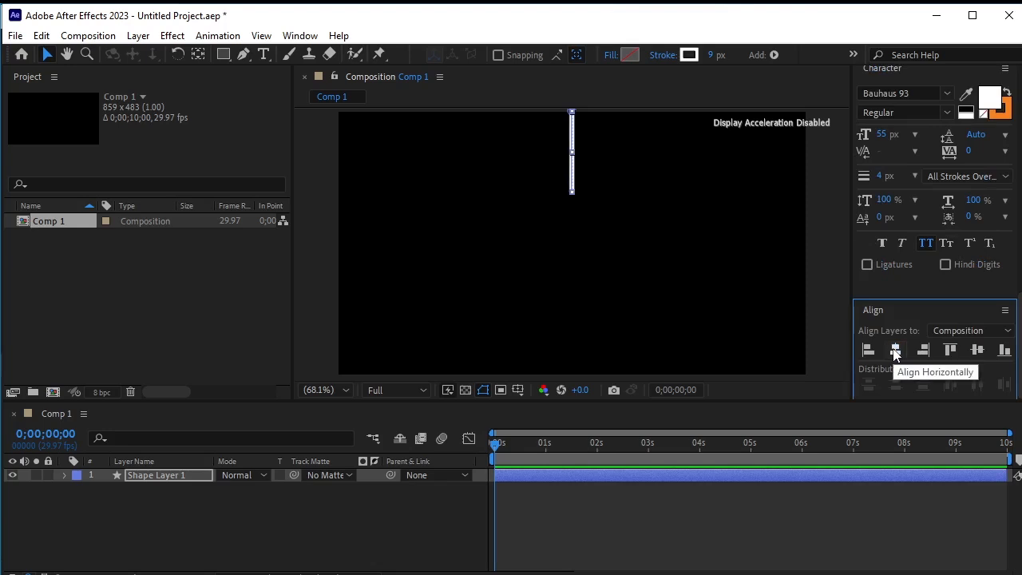
{"action": "left_click", "coordinate": [949, 351]}
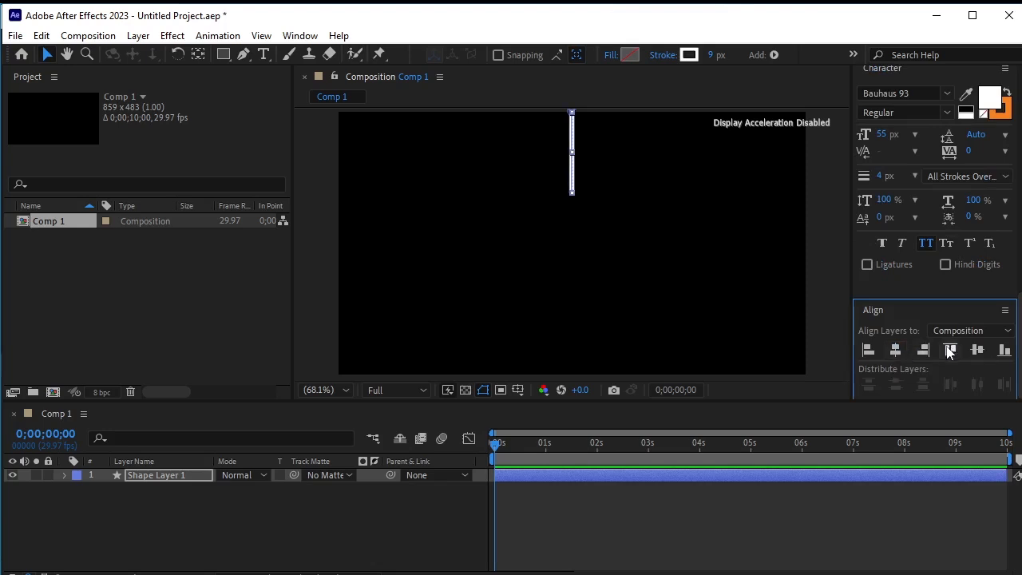
Duplicate the line layer and align the copy to the composition's bottom edge.
{"action": "left_click", "coordinate": [202, 501]}
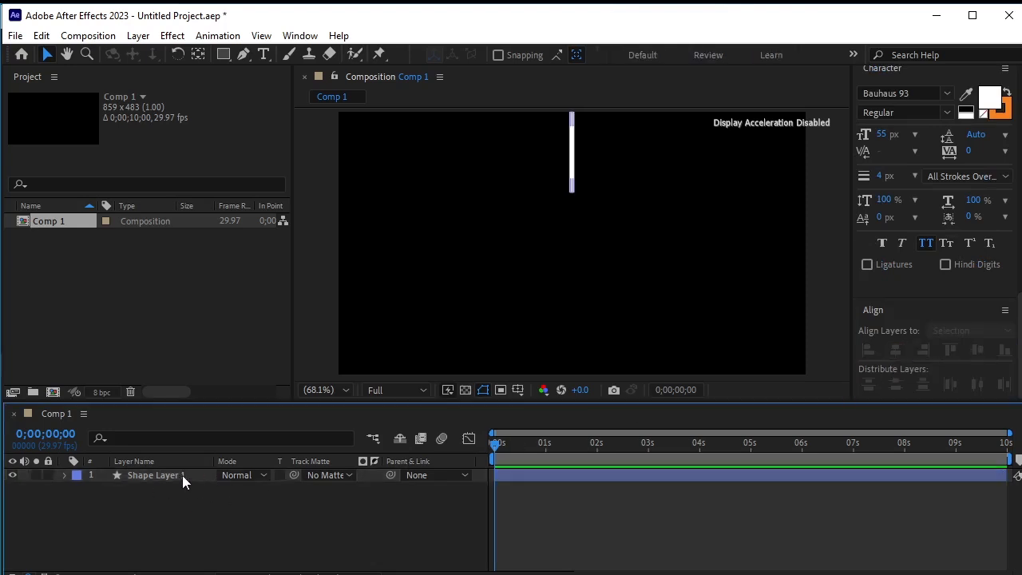
{"action": "left_click", "coordinate": [181, 475]}
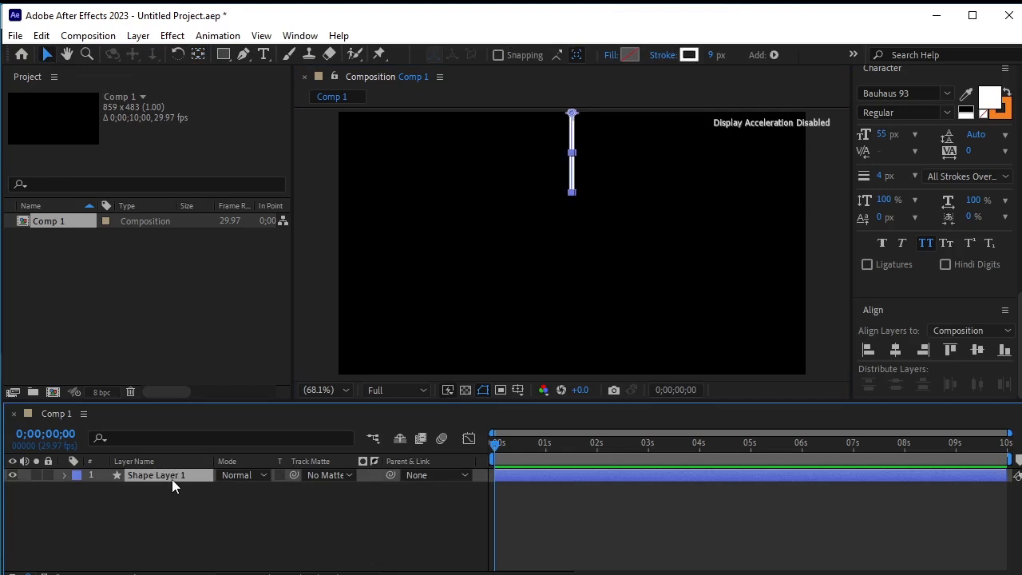
{"action": "key", "text": "ctrl+d"}
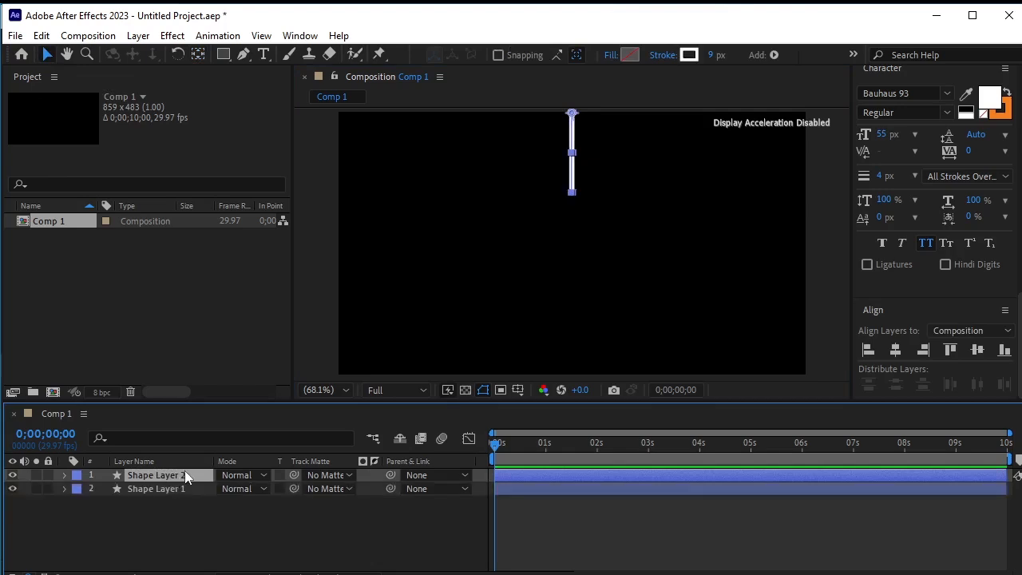
{"action": "left_click", "coordinate": [1004, 350]}
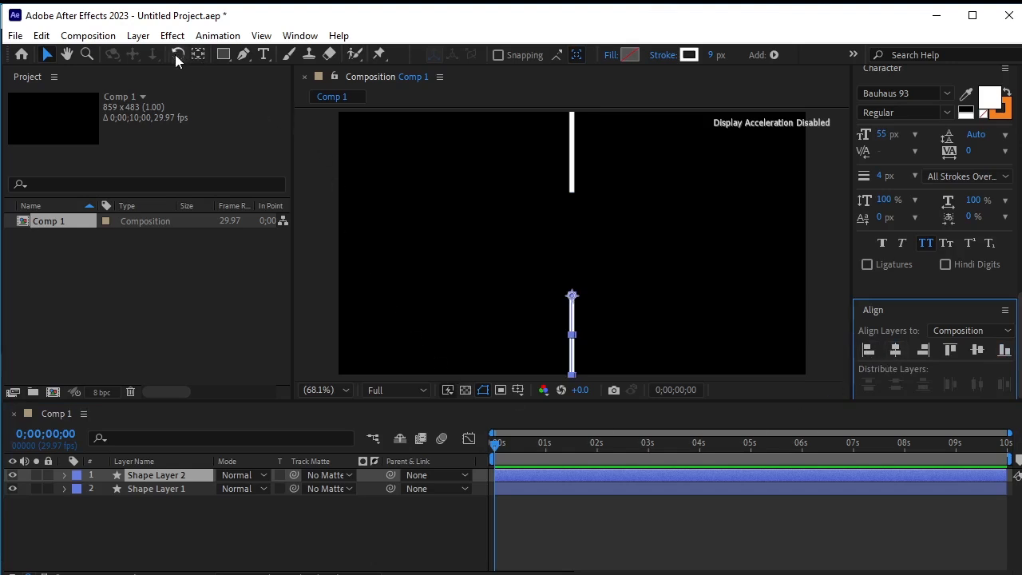
Move the anchor point of the duplicated line to its lower end at the frame's bottom edge.
{"action": "left_click", "coordinate": [196, 54]}
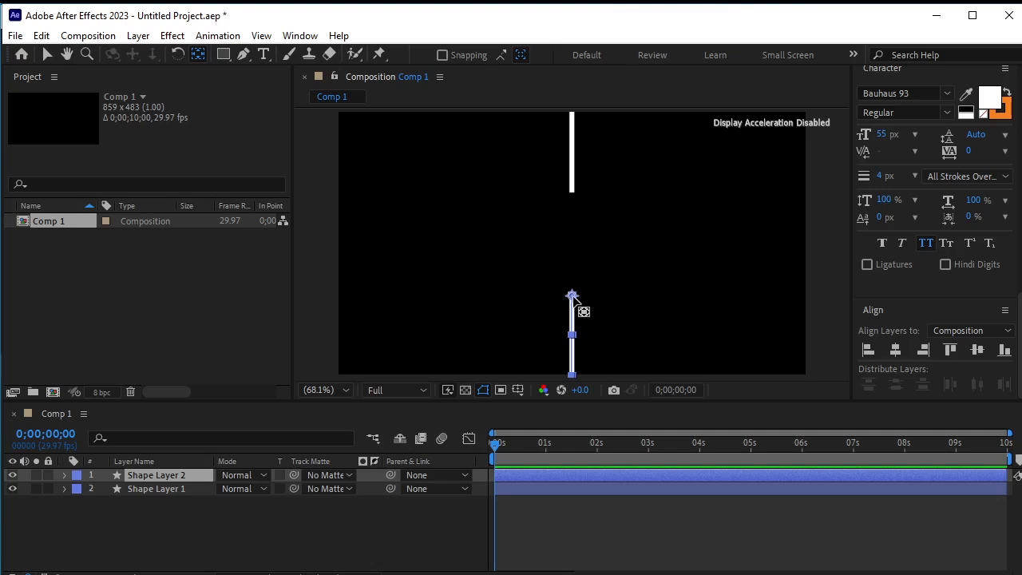
{"action": "left_click_drag", "start_coordinate": [572, 297], "coordinate": [573, 376]}
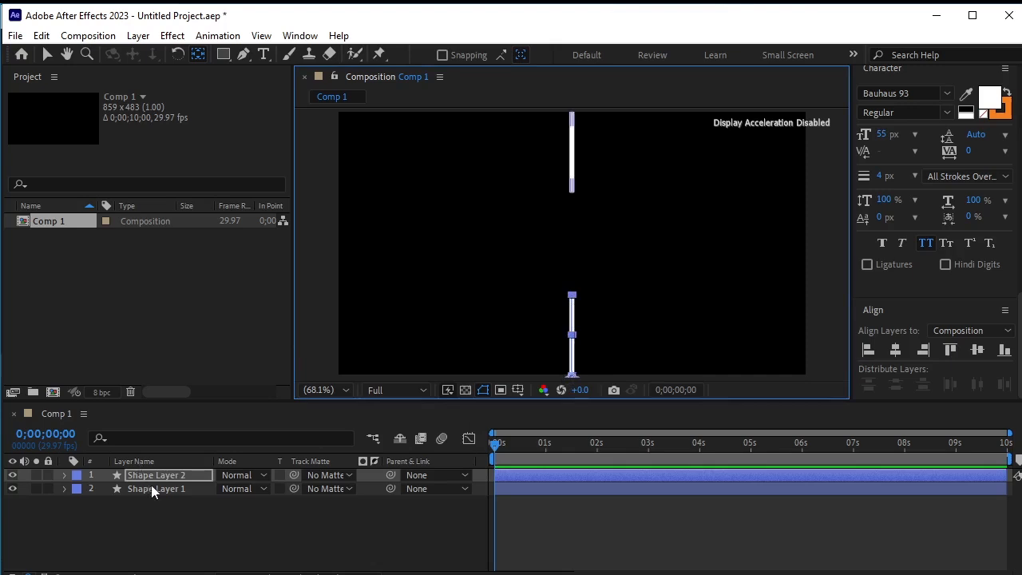
Rename the lower line's layer to "Bottom" and the upper line's layer to "Top", then deselect them.
{"action": "key", "text": "Return"}
{"action": "type", "text": "Bottom"}
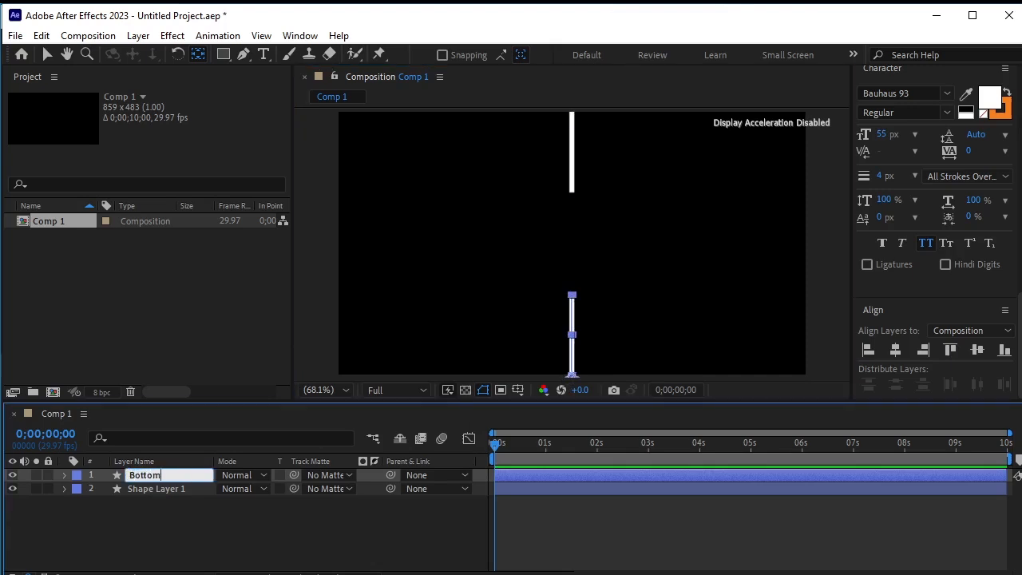
{"action": "key", "text": "Return"}
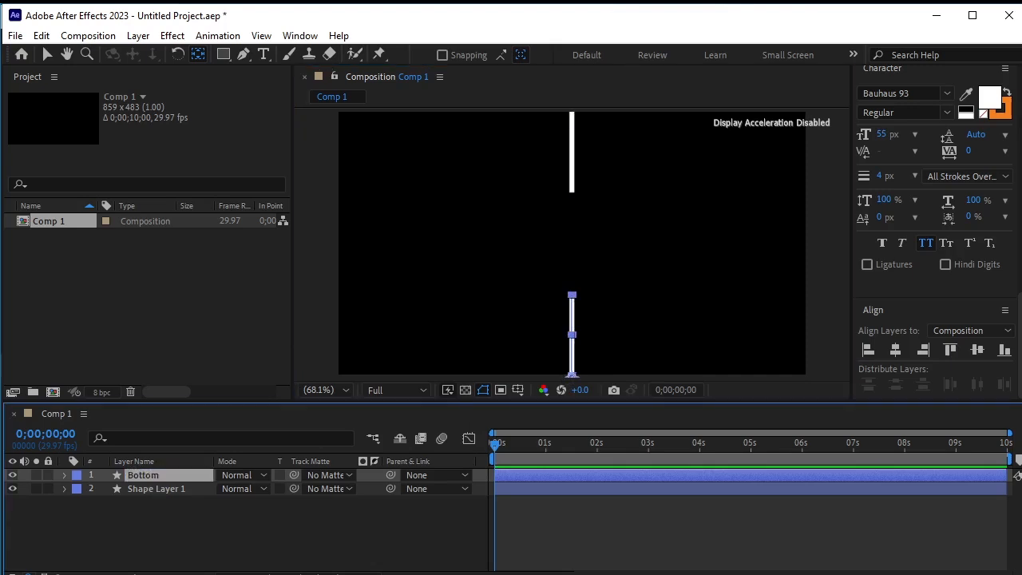
{"action": "left_click", "coordinate": [187, 487]}
{"action": "key", "text": "Return"}
{"action": "type", "text": "Top"}
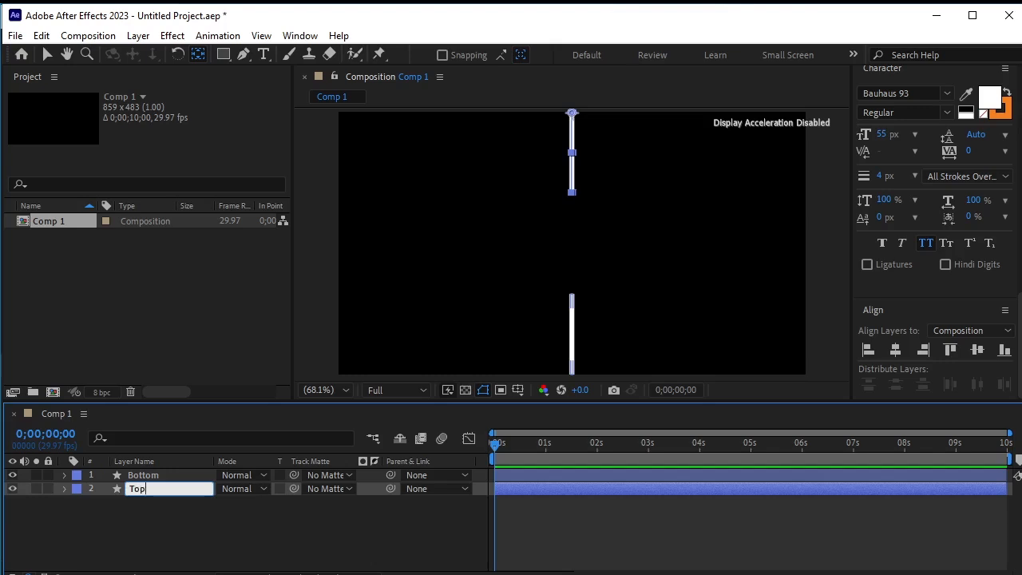
{"action": "key", "text": "Return"}
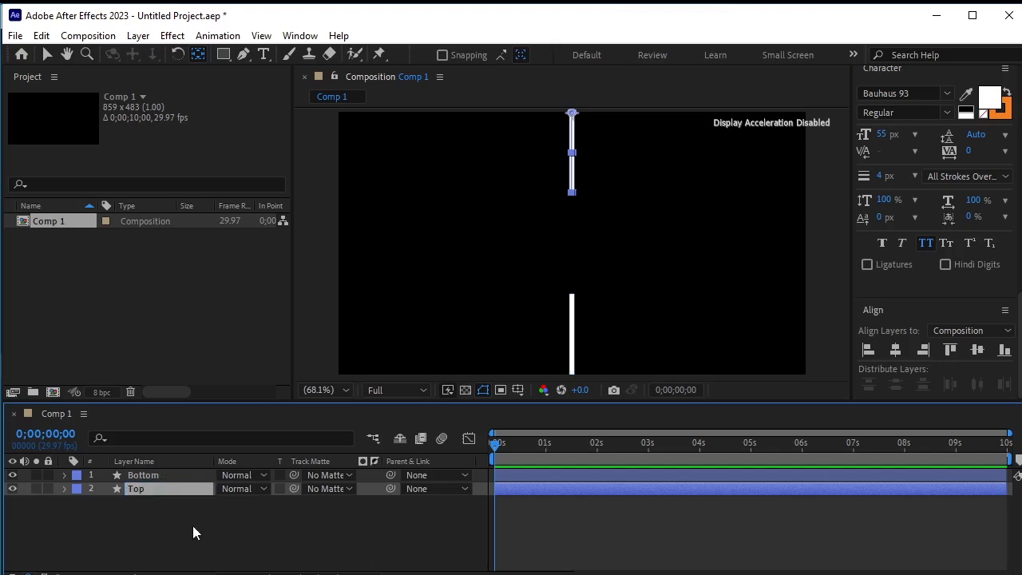
{"action": "left_click", "coordinate": [193, 525]}
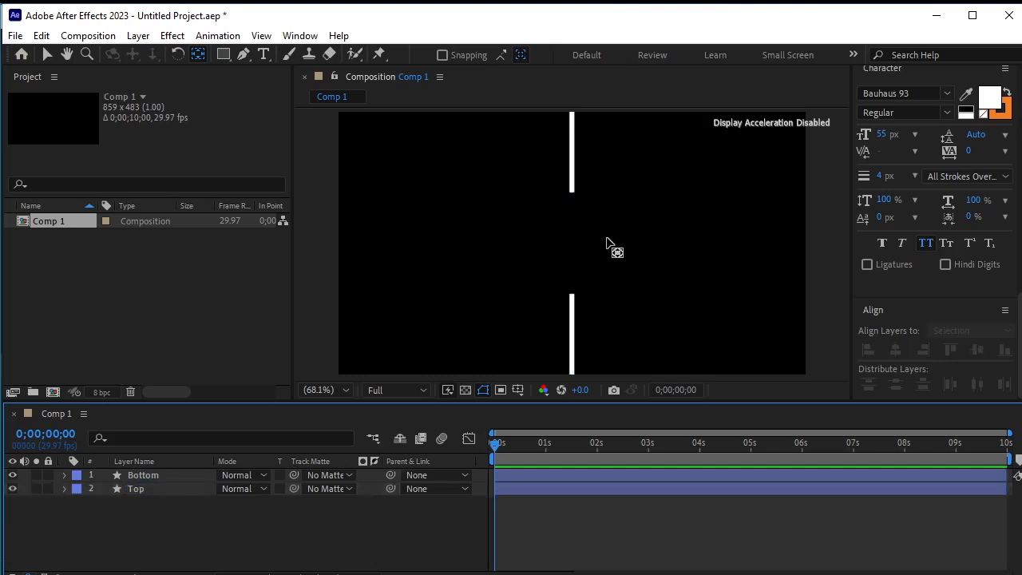
Draw a third vertical line with the Pen tool on a new shape layer, bridging the gap between the Top and Bottom lines.
{"action": "scroll", "coordinate": [606, 243], "scroll_direction": "up", "scroll_amount": 1}
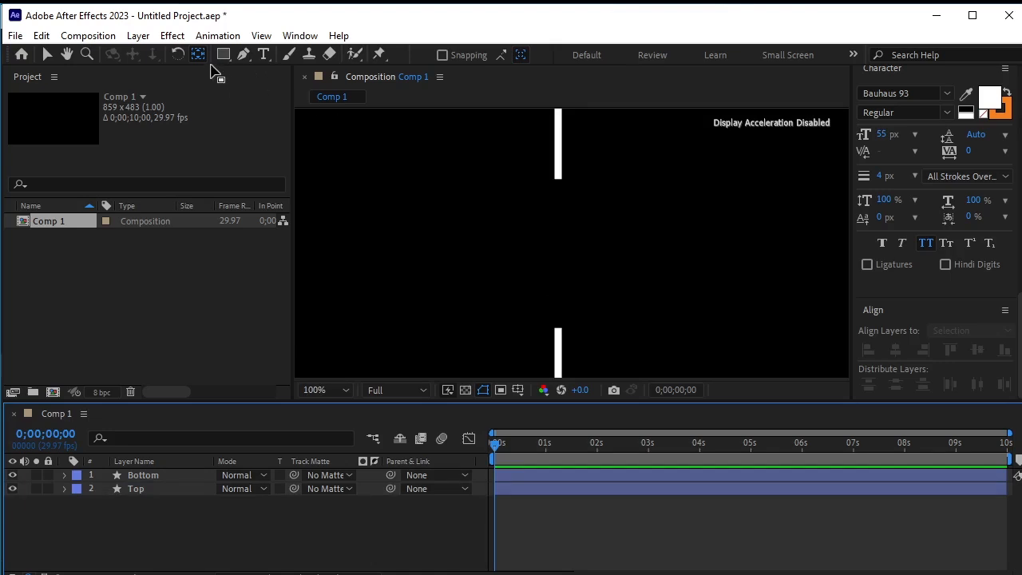
{"action": "left_click", "coordinate": [243, 53]}
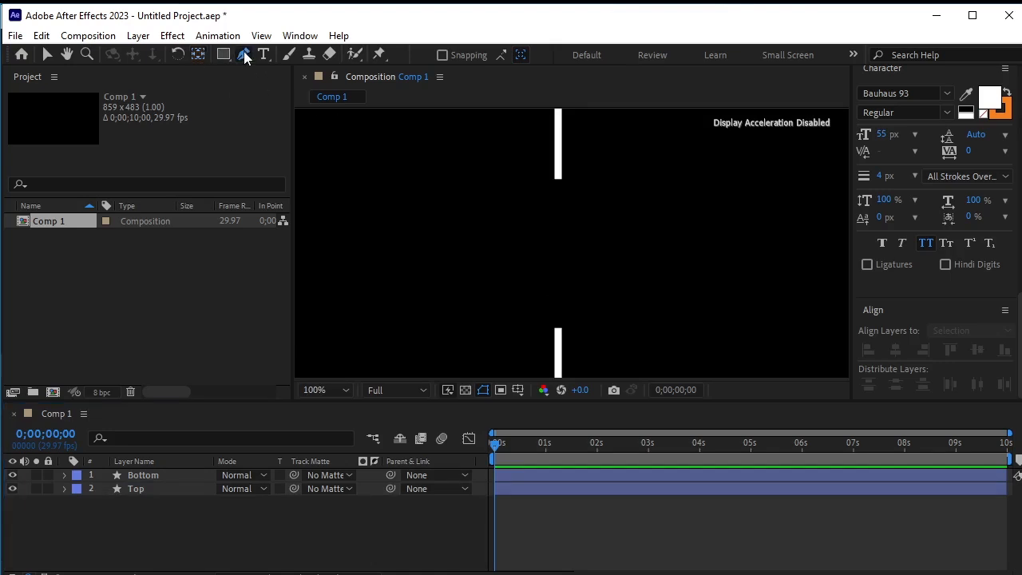
{"action": "left_click", "coordinate": [557, 174]}
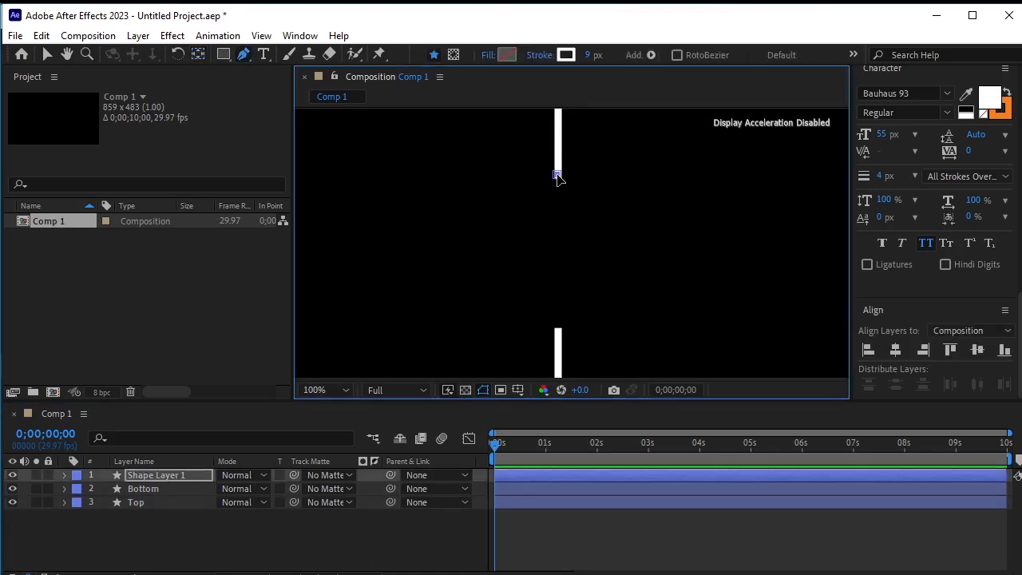
{"action": "left_click", "coordinate": [557, 329]}
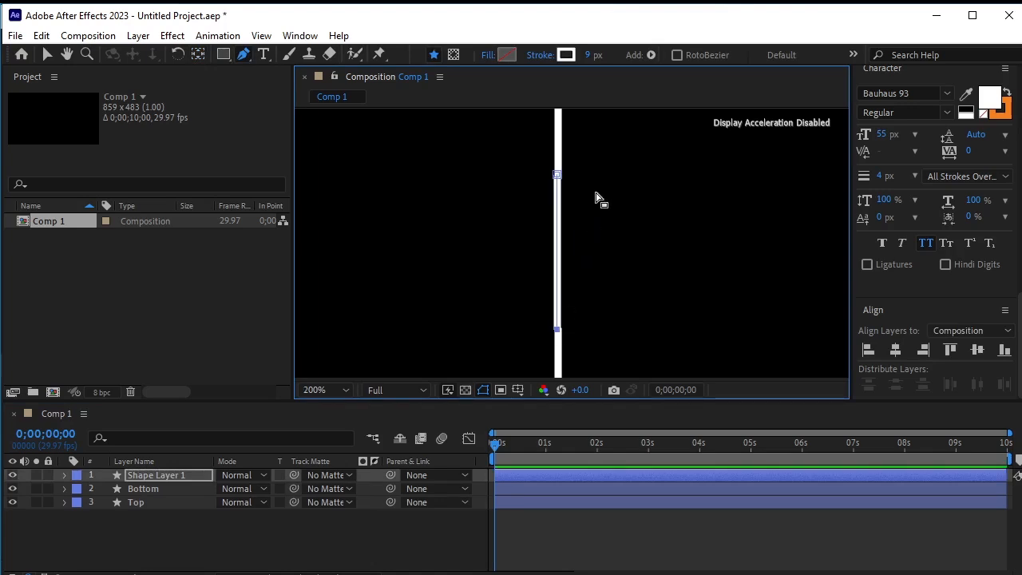
Shift the middle line's upper end point sideways so its edges line up with the Top line.
{"action": "scroll", "coordinate": [596, 198], "scroll_direction": "up", "scroll_amount": 2}
{"action": "left_click_drag", "start_coordinate": [407, 187], "coordinate": [644, 327]}
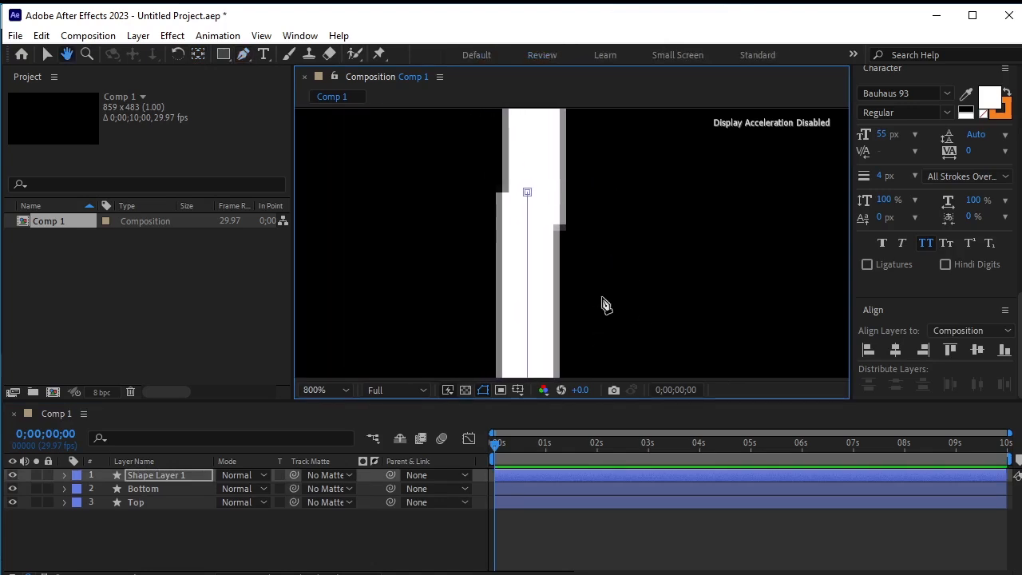
{"action": "left_click", "coordinate": [45, 54]}
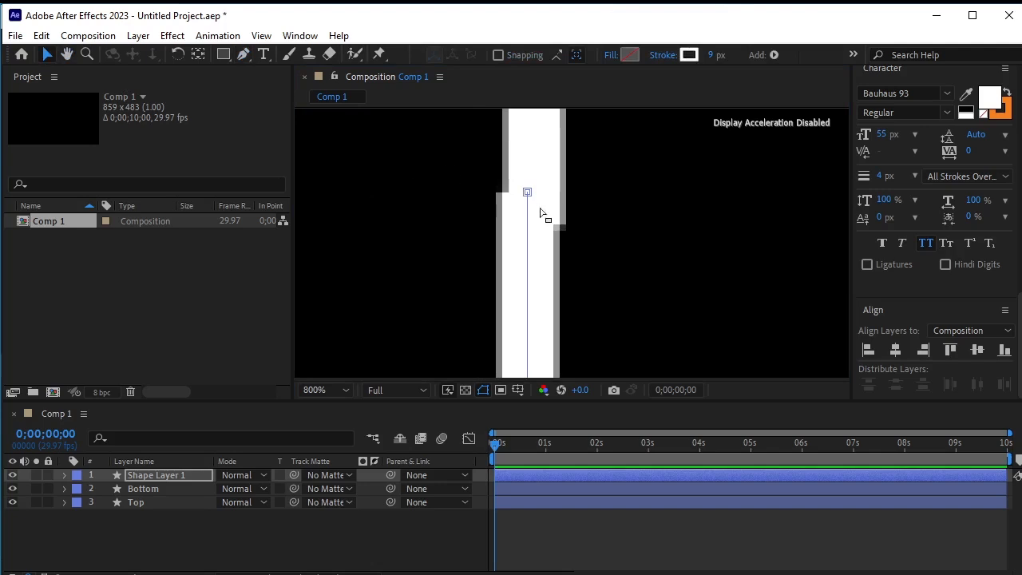
{"action": "left_click_drag", "start_coordinate": [527, 193], "coordinate": [534, 196]}
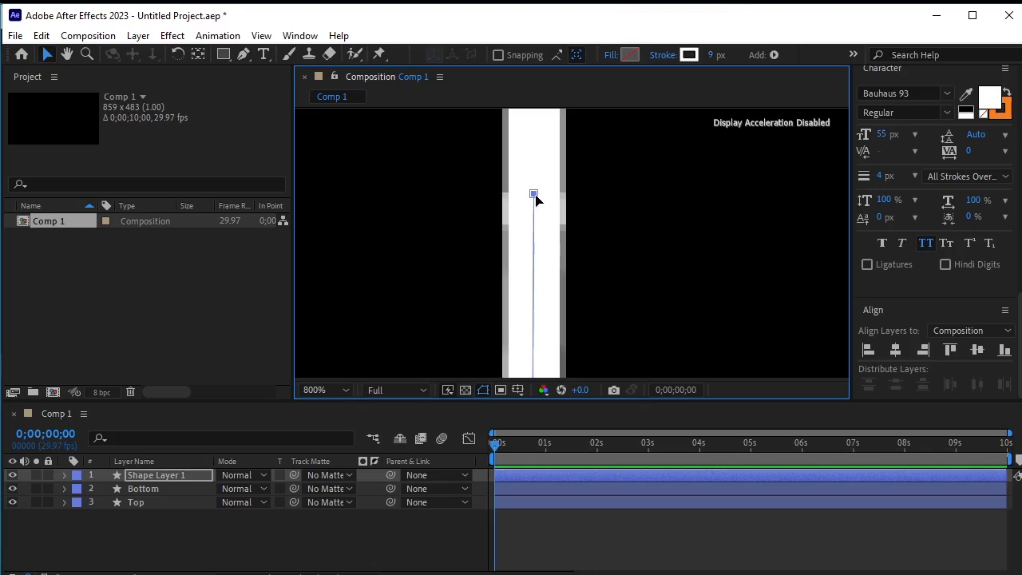
Shift the middle line's lower end point sideways so its edges line up with the Bottom line.
{"action": "key", "text": "slash"}
{"action": "scroll", "coordinate": [567, 354], "scroll_direction": "up", "scroll_amount": 4}
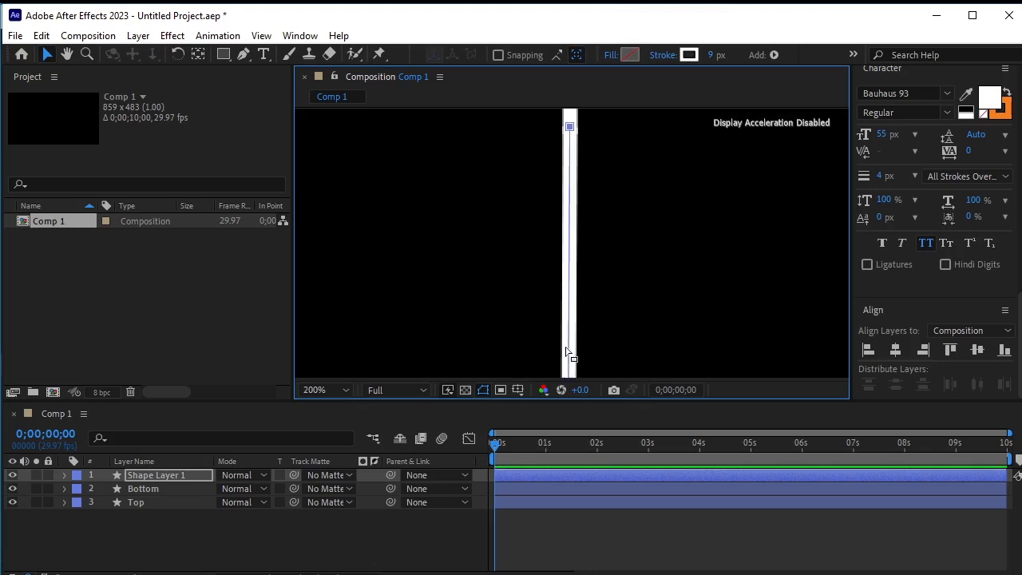
{"action": "left_click_drag", "start_coordinate": [568, 356], "coordinate": [551, 277]}
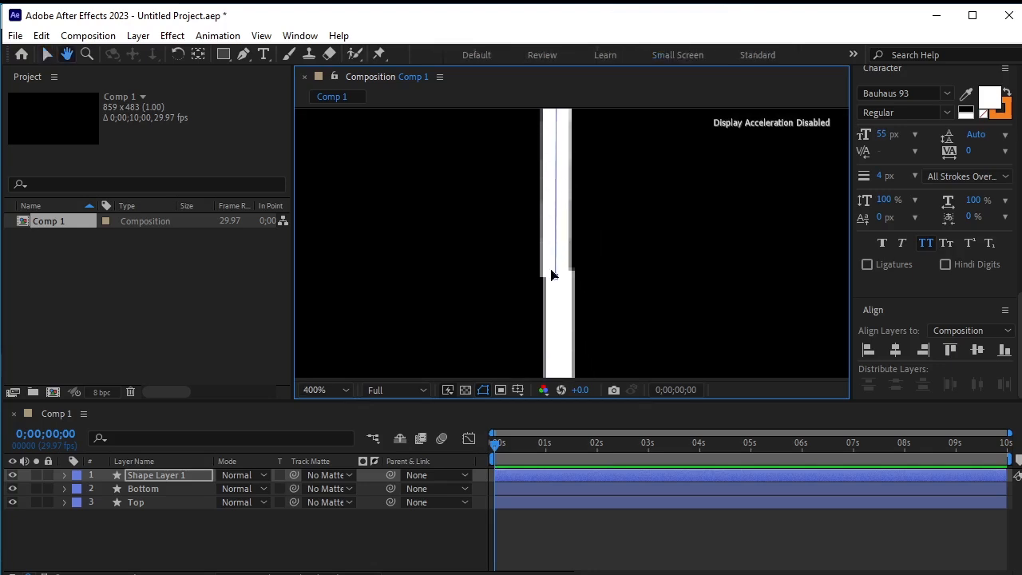
{"action": "key", "text": "v"}
{"action": "scroll", "coordinate": [548, 255], "scroll_direction": "up", "scroll_amount": 2}
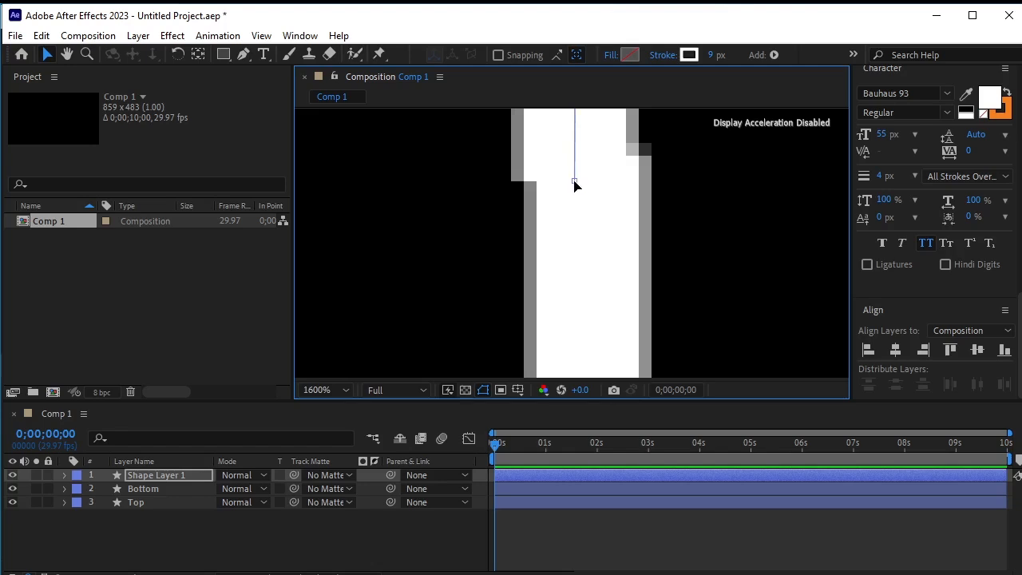
{"action": "left_click_drag", "start_coordinate": [574, 180], "coordinate": [582, 179]}
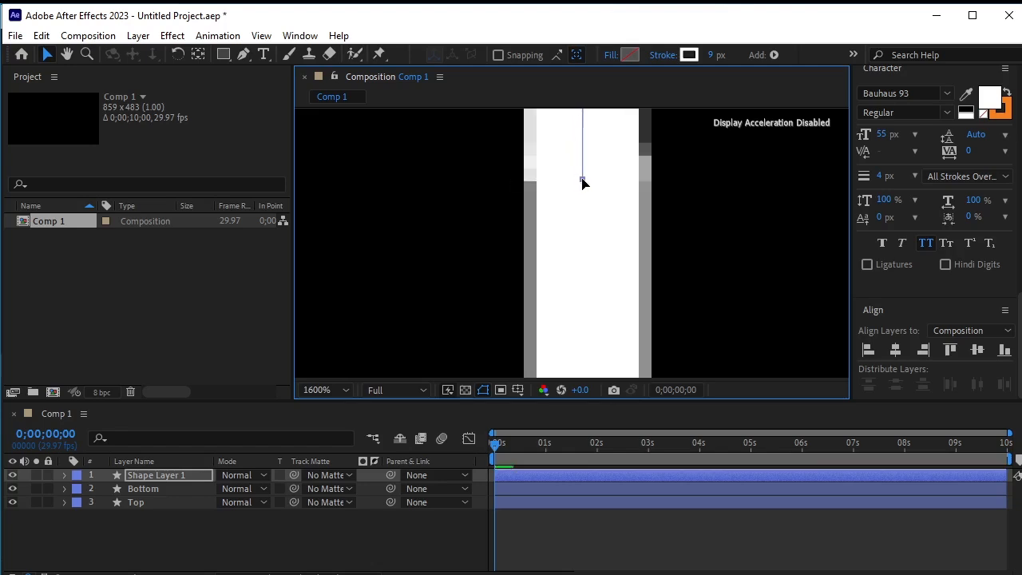
Check the joint between the middle and Bottom lines up close, deselect the layer and fit the composition in the view.
{"action": "scroll", "coordinate": [598, 201], "scroll_direction": "up", "scroll_amount": 1}
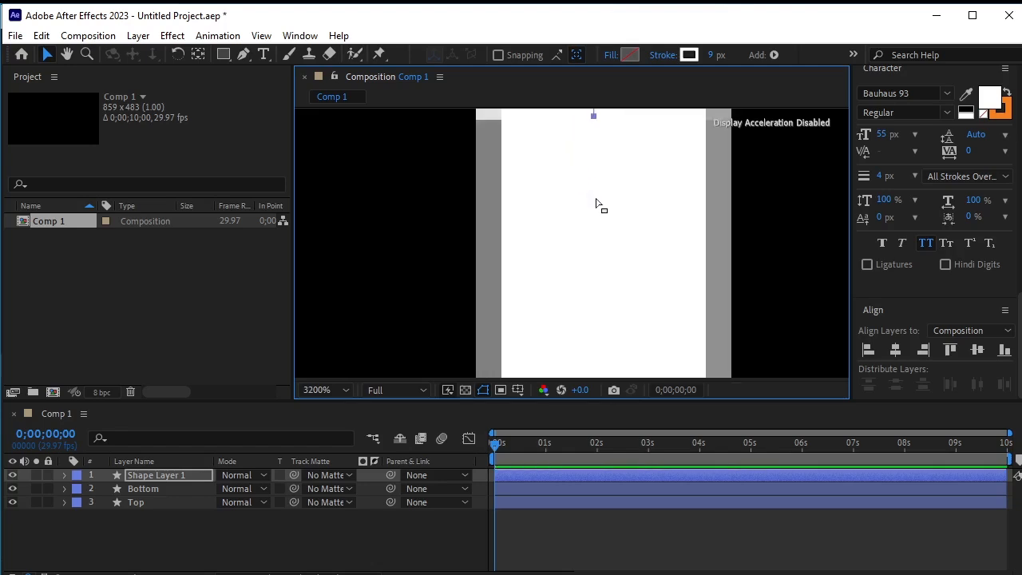
{"action": "scroll", "coordinate": [598, 207], "scroll_direction": "down", "scroll_amount": 5}
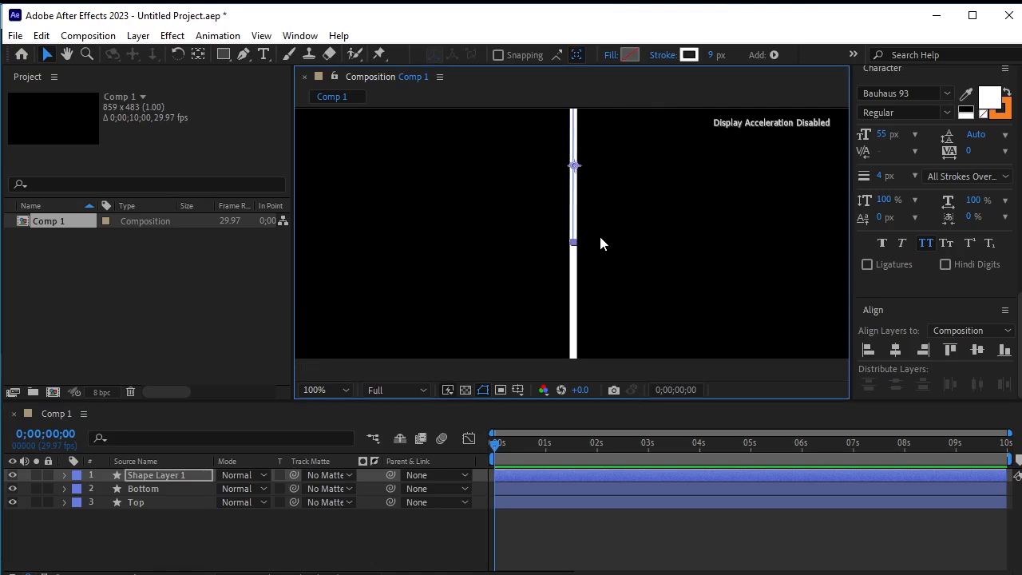
{"action": "left_click", "coordinate": [216, 526]}
{"action": "left_click", "coordinate": [319, 390]}
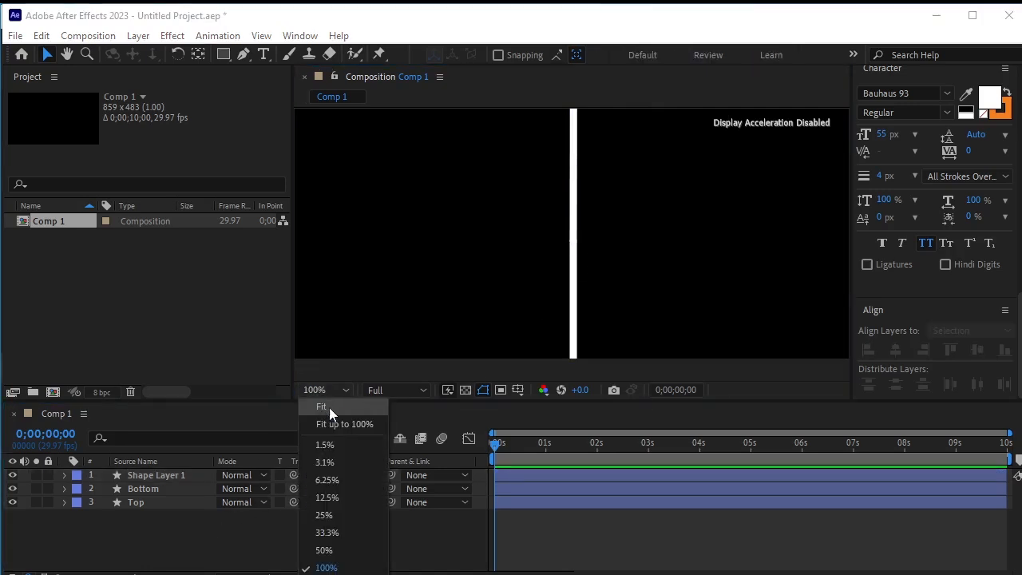
{"action": "left_click", "coordinate": [329, 408]}
Activate the Pan Behind (Anchor Point) tool with the middle line's layer selected, and deselect the layer.
{"action": "left_click", "coordinate": [159, 476]}
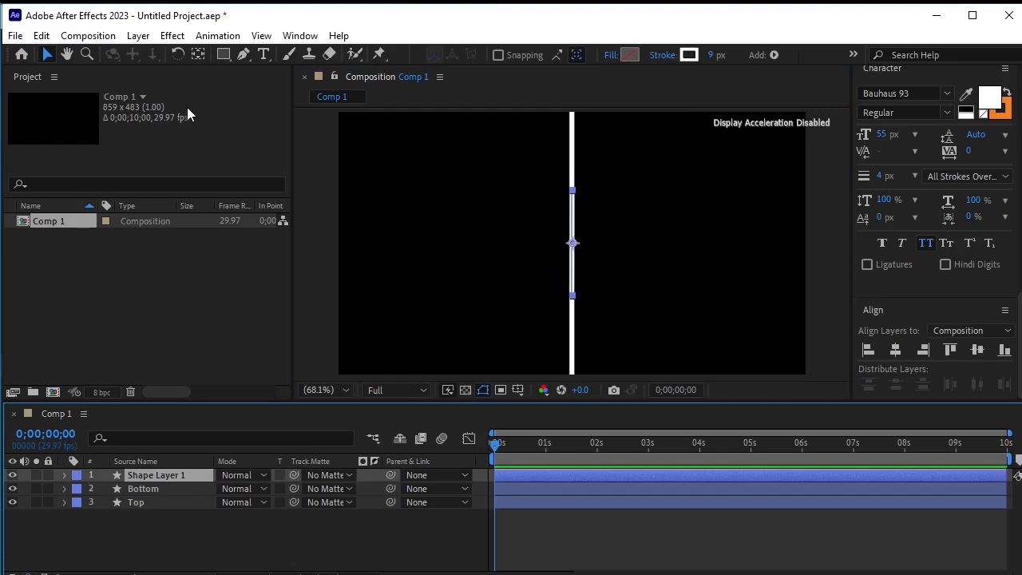
{"action": "left_click", "coordinate": [199, 56]}
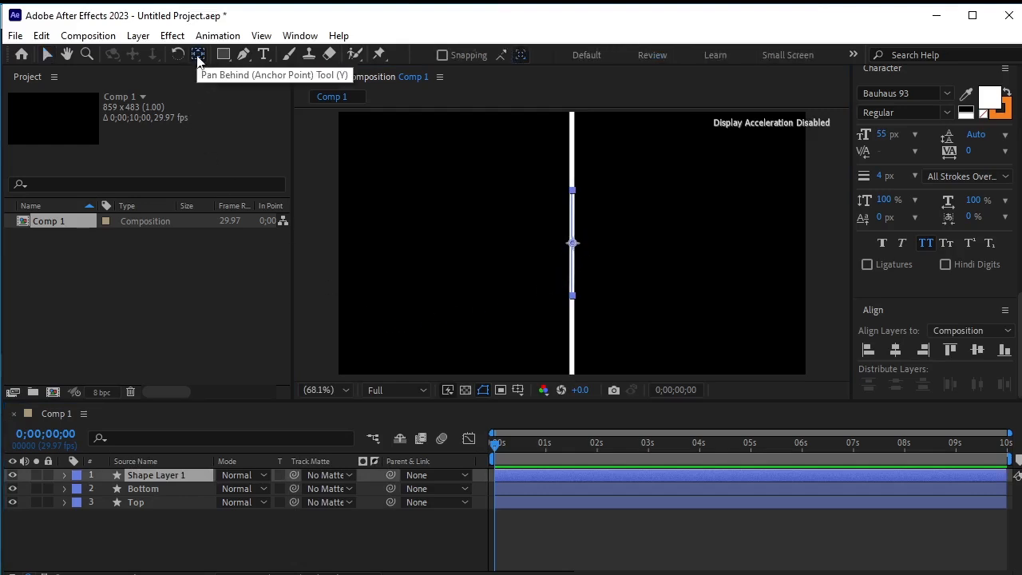
{"action": "left_click", "coordinate": [221, 530]}
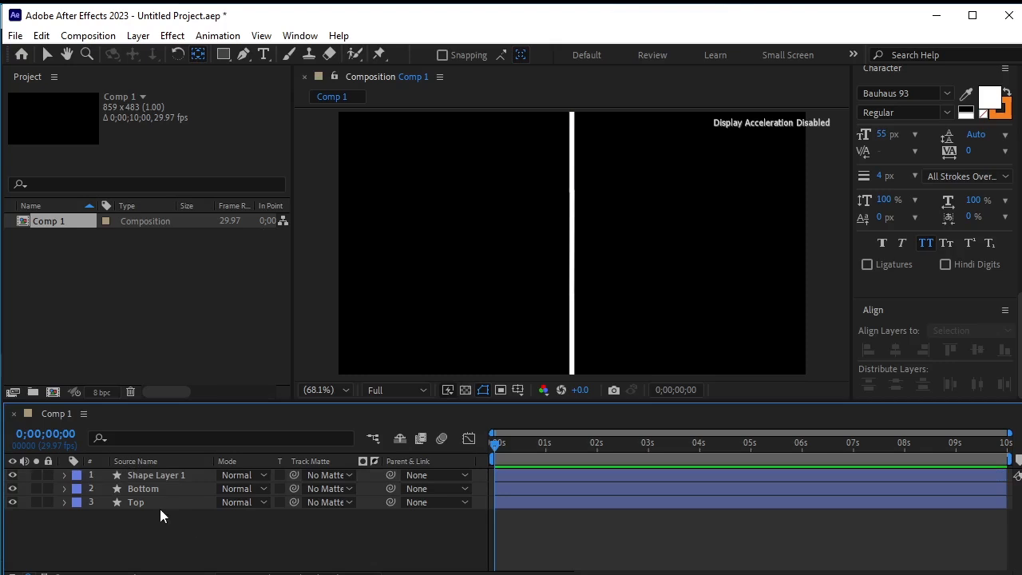
Find the CC Pixel Polly effect and apply it to the middle line's layer, Shape Layer 1.
{"action": "left_click", "coordinate": [174, 473]}
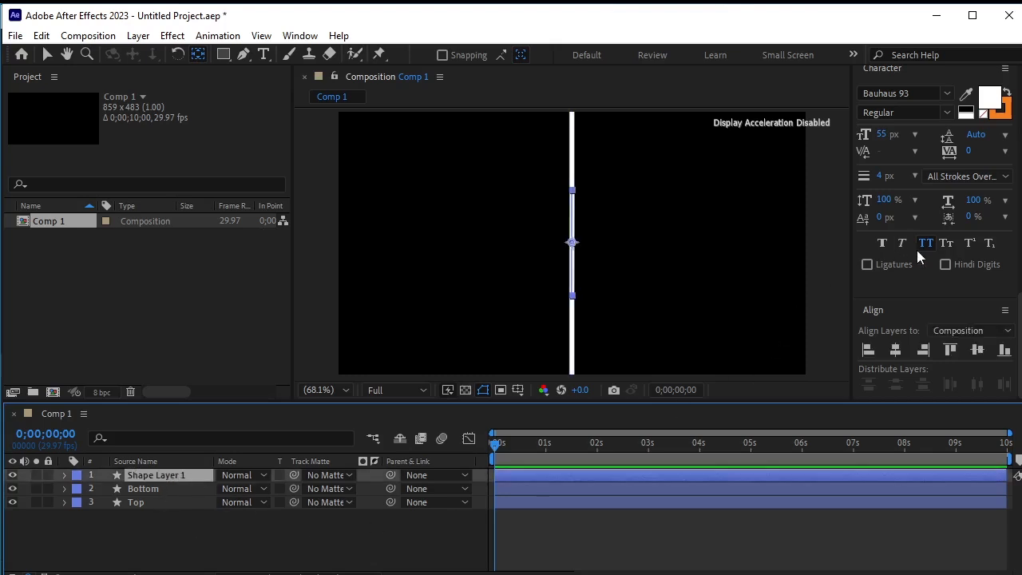
{"action": "scroll", "coordinate": [917, 250], "scroll_direction": "up", "scroll_amount": 15}
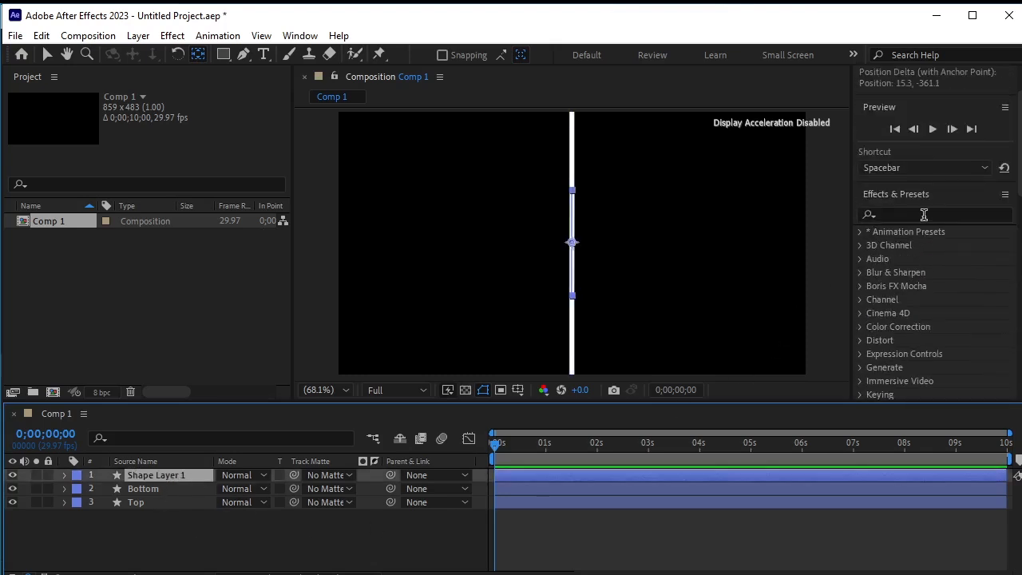
{"action": "left_click", "coordinate": [924, 214]}
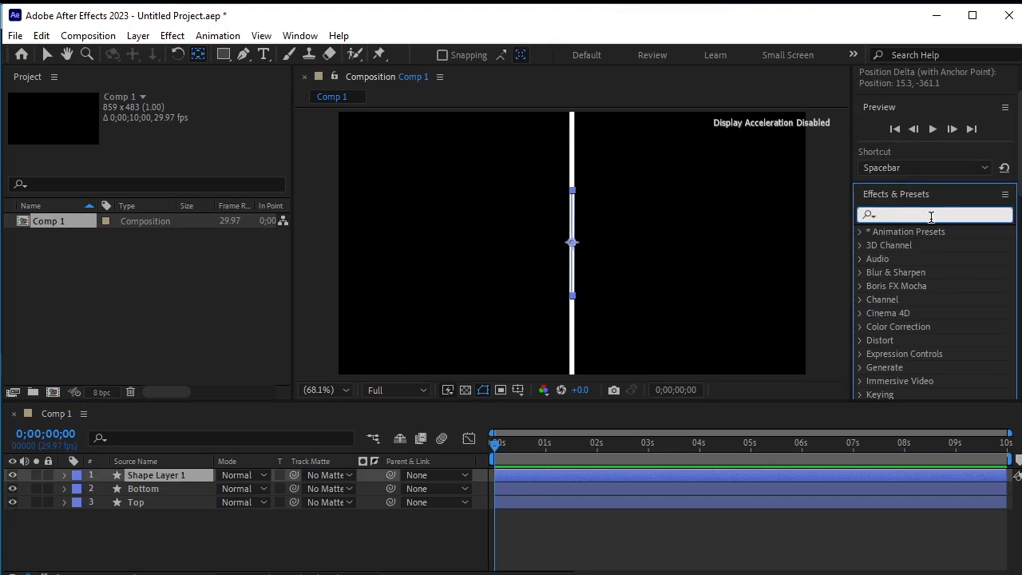
{"action": "type", "text": "cc"}
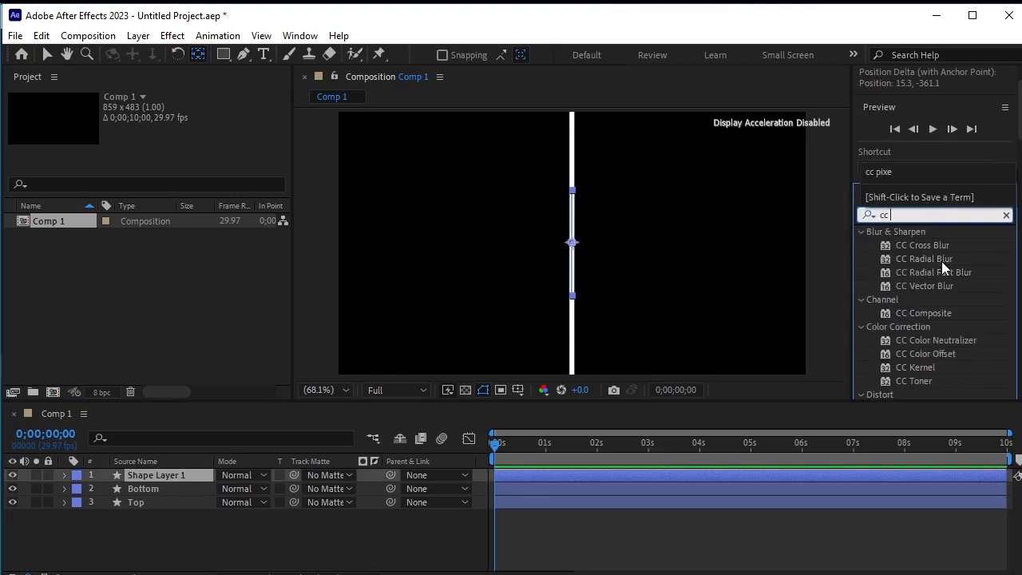
{"action": "type", "text": " p"}
{"action": "left_click", "coordinate": [926, 313]}
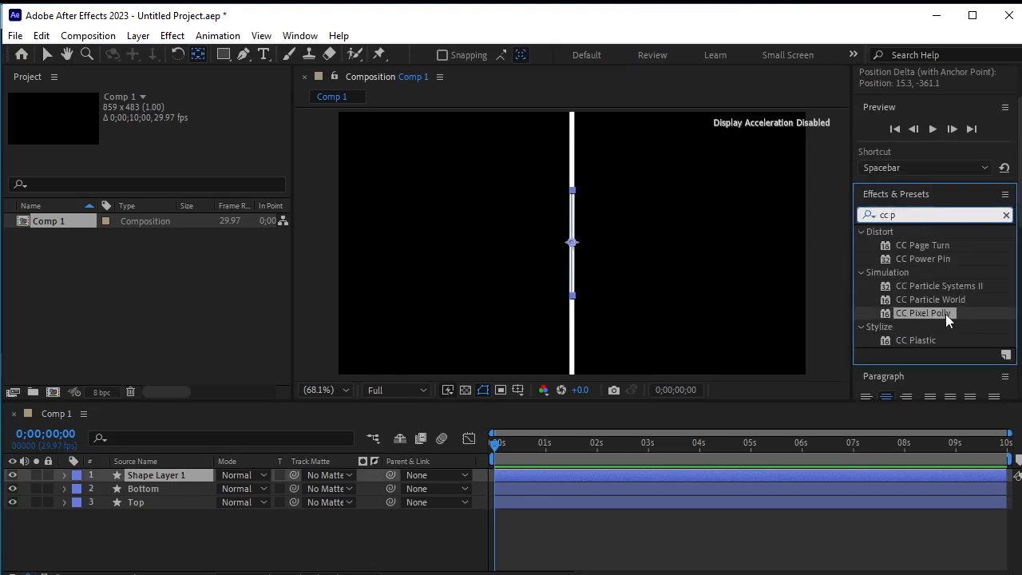
{"action": "left_click_drag", "start_coordinate": [405, 396], "coordinate": [171, 473]}
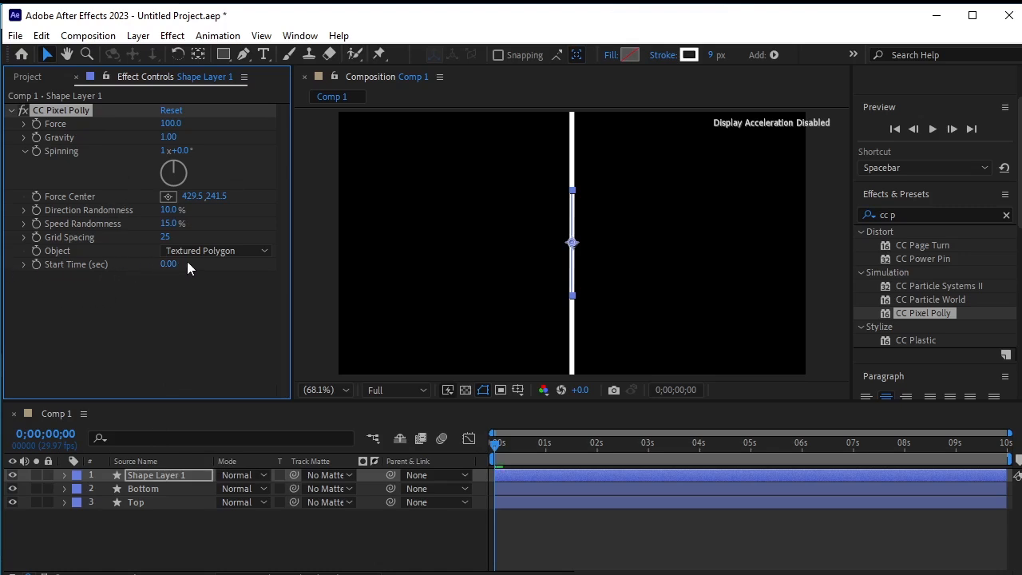
Set the CC Pixel Polly Start Time to 2 seconds and move the playhead to 0;00;02;04 to inspect the shatter.
{"action": "left_click", "coordinate": [166, 264]}
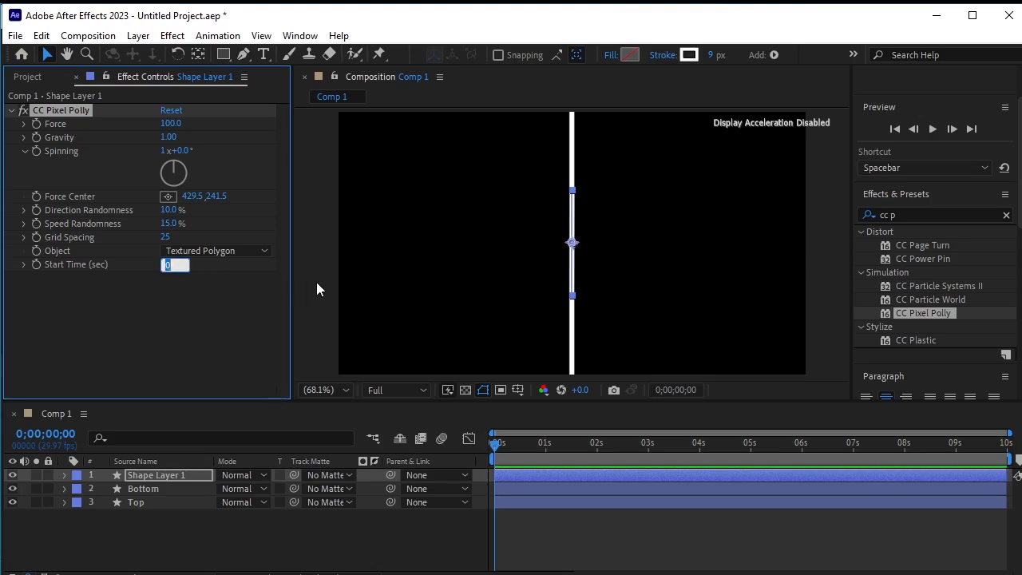
{"action": "type", "text": "2"}
{"action": "key", "text": "Return"}
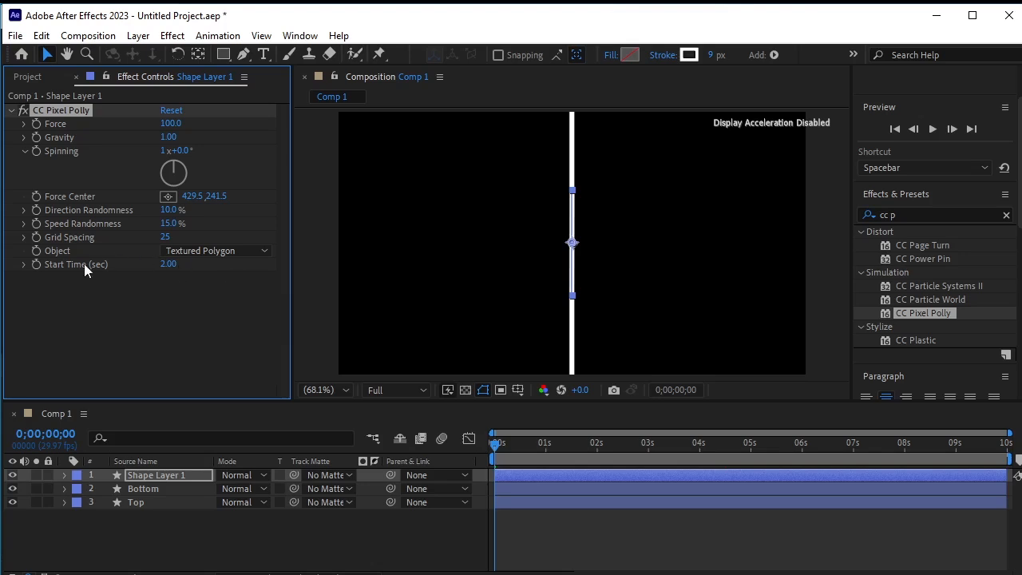
{"action": "left_click", "coordinate": [496, 451]}
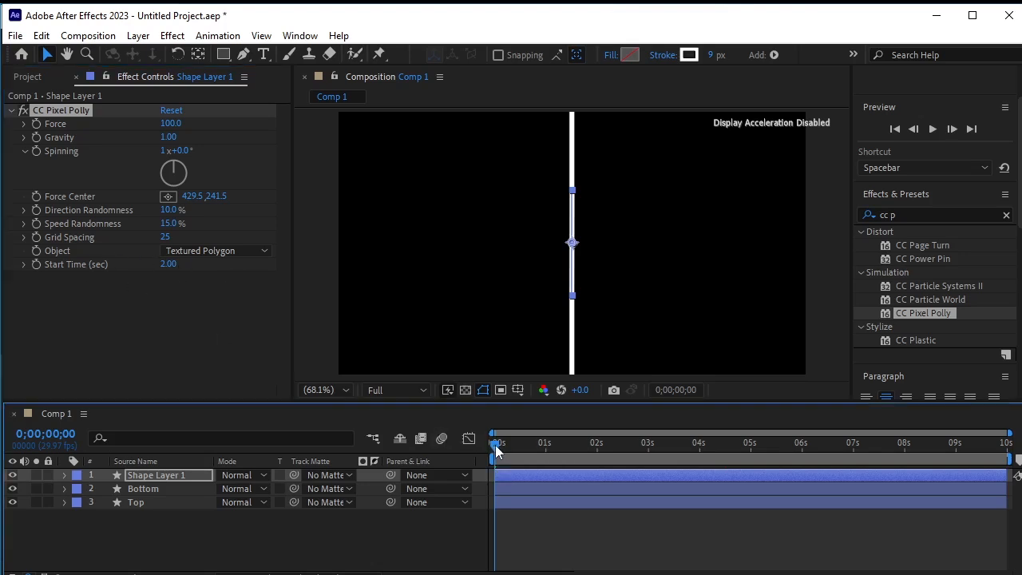
{"action": "left_click_drag", "start_coordinate": [496, 451], "coordinate": [604, 483]}
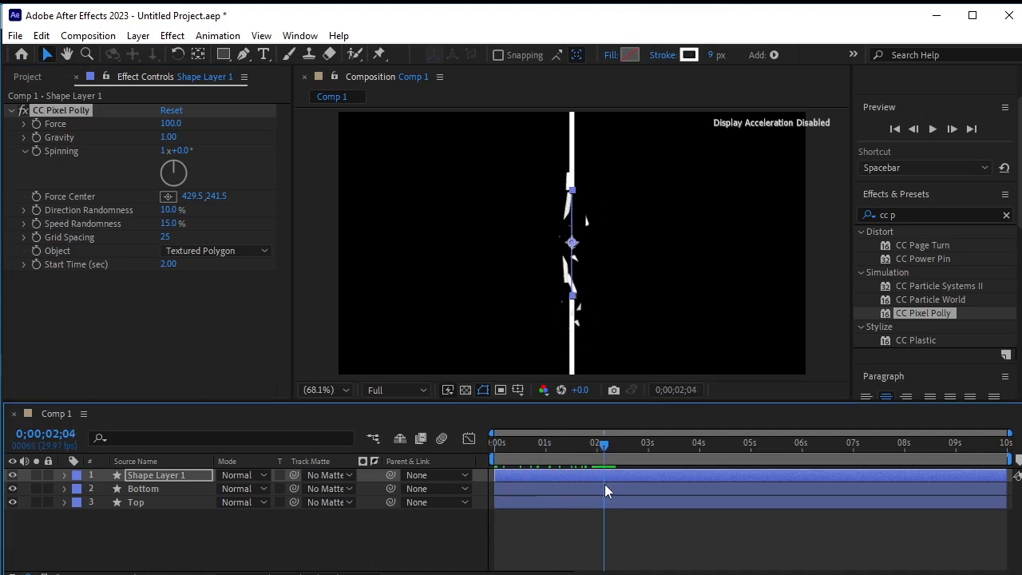
Set the CC Pixel Polly Gravity to 0.
{"action": "left_click", "coordinate": [174, 137]}
{"action": "type", "text": "0"}
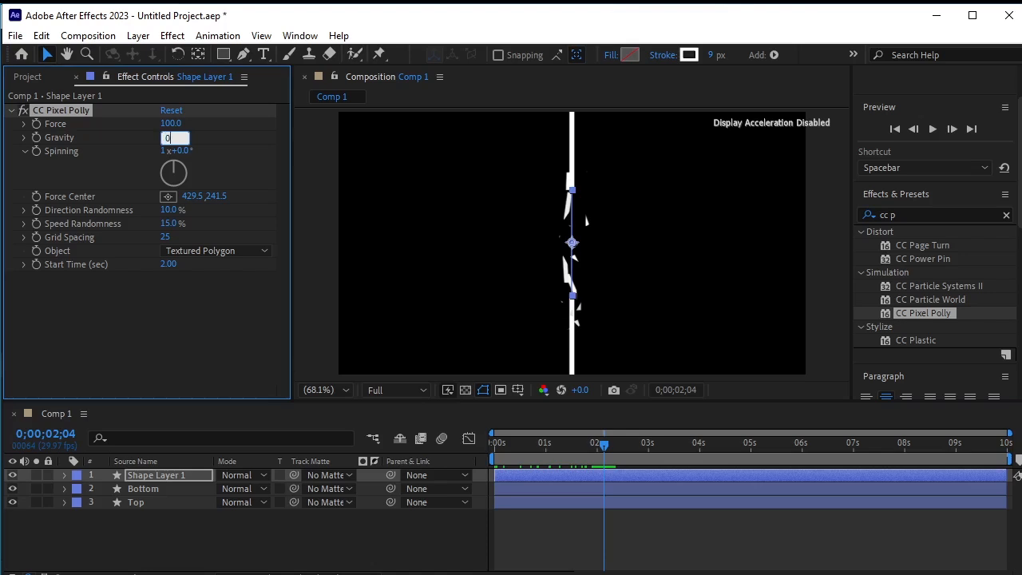
{"action": "key", "text": "Return"}
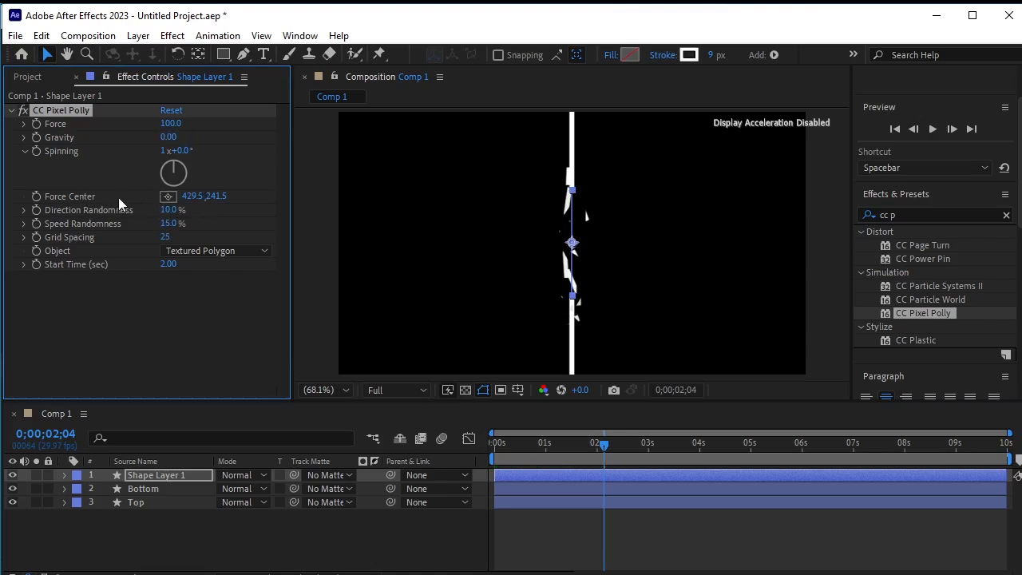
Try the shatter's Force Center at X 120.5 and preview the pieces flying sideways.
{"action": "left_click_drag", "start_coordinate": [195, 197], "coordinate": [3, 190]}
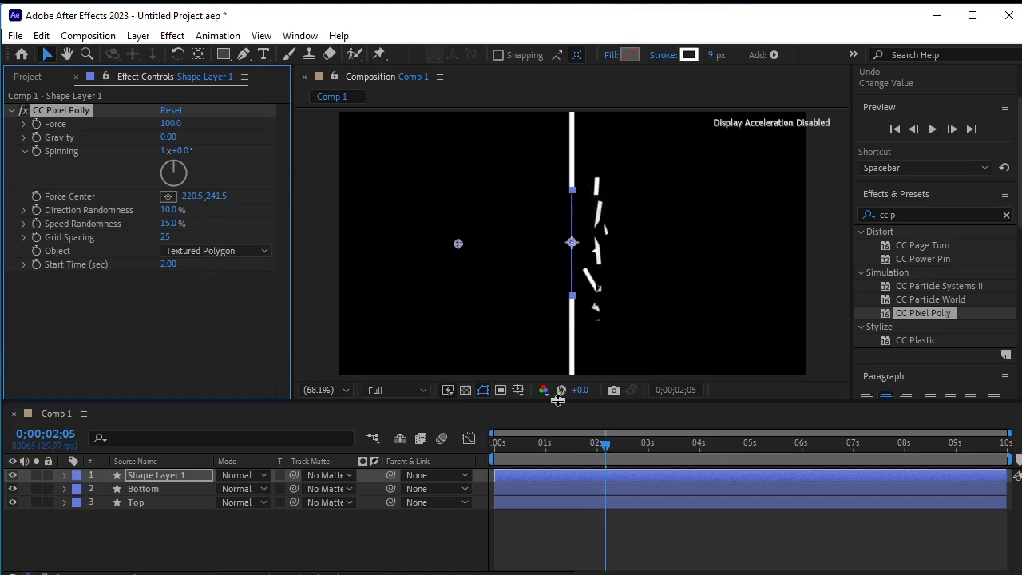
{"action": "left_click_drag", "start_coordinate": [192, 198], "coordinate": [111, 195]}
{"action": "left_click_drag", "start_coordinate": [602, 447], "coordinate": [579, 450]}
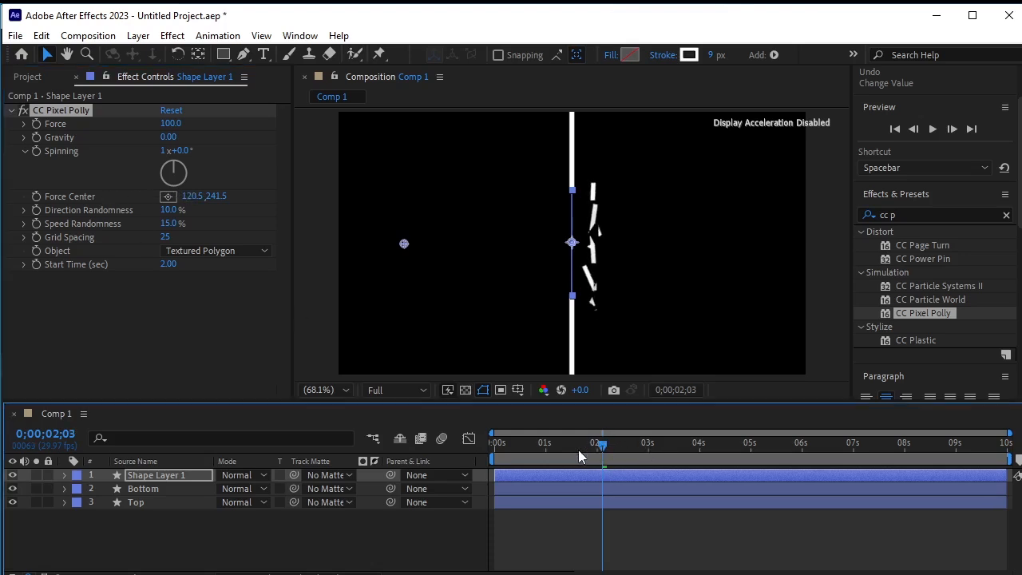
{"action": "key", "text": "space"}
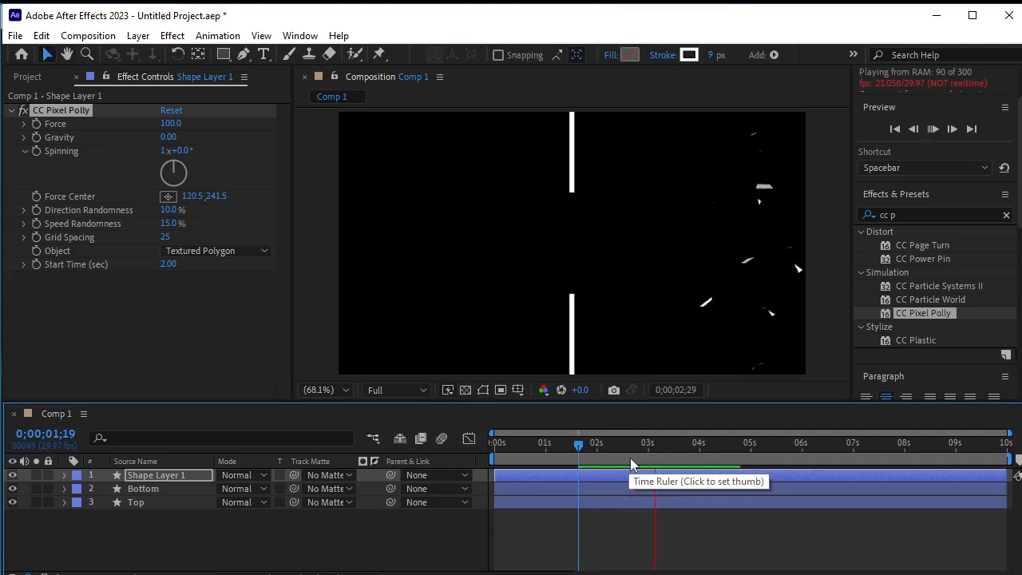
{"action": "key", "text": "space"}
{"action": "left_click_drag", "start_coordinate": [675, 446], "coordinate": [598, 469]}
{"action": "key", "text": "Page_Up"}
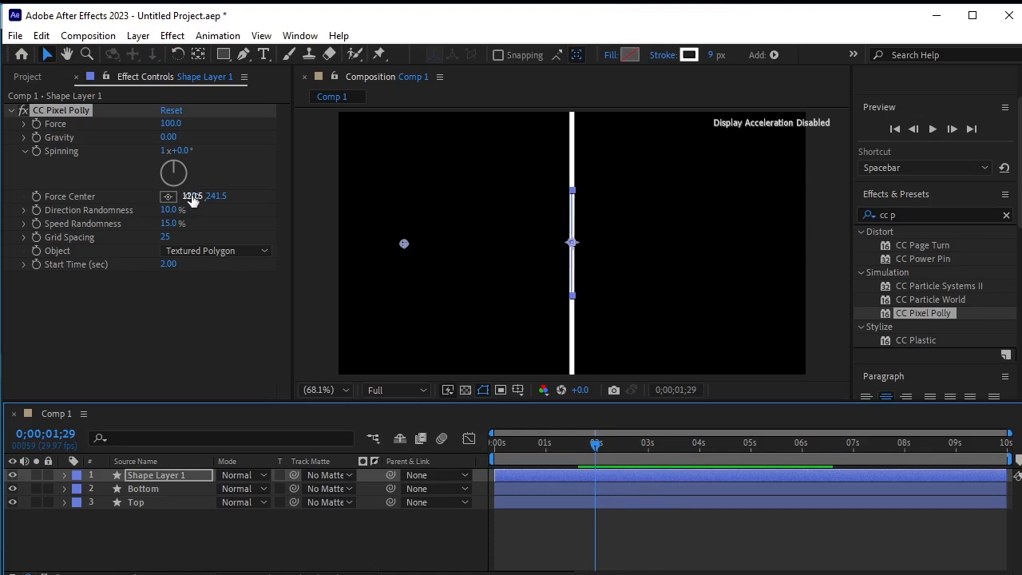
Set the CC Pixel Polly Force Center X to 295.5 and place the playhead at 0;00;02;00.
{"action": "left_click_drag", "start_coordinate": [192, 196], "coordinate": [293, 208]}
{"action": "left_click_drag", "start_coordinate": [608, 441], "coordinate": [594, 456]}
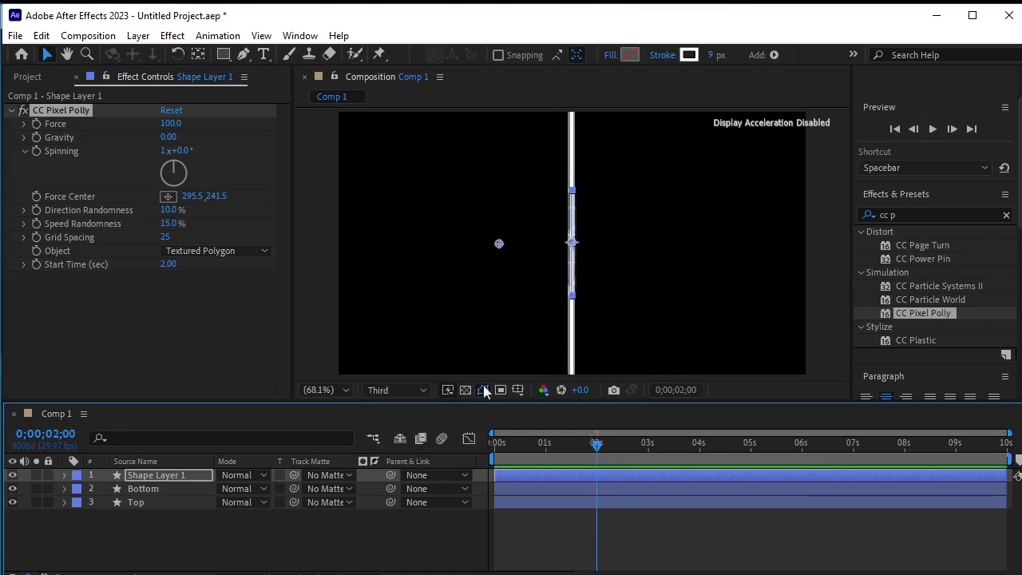
Add starting Rotation keyframes of 0° to both the Bottom and Top layers at 0;00;02;00.
{"action": "left_click", "coordinate": [160, 488]}
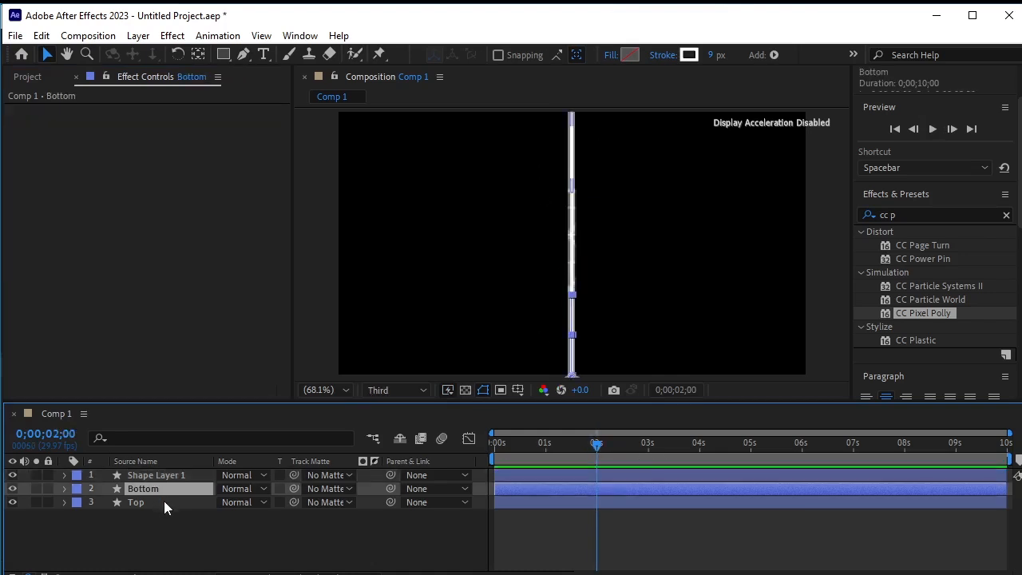
{"action": "left_click", "coordinate": [164, 500], "text": "shift"}
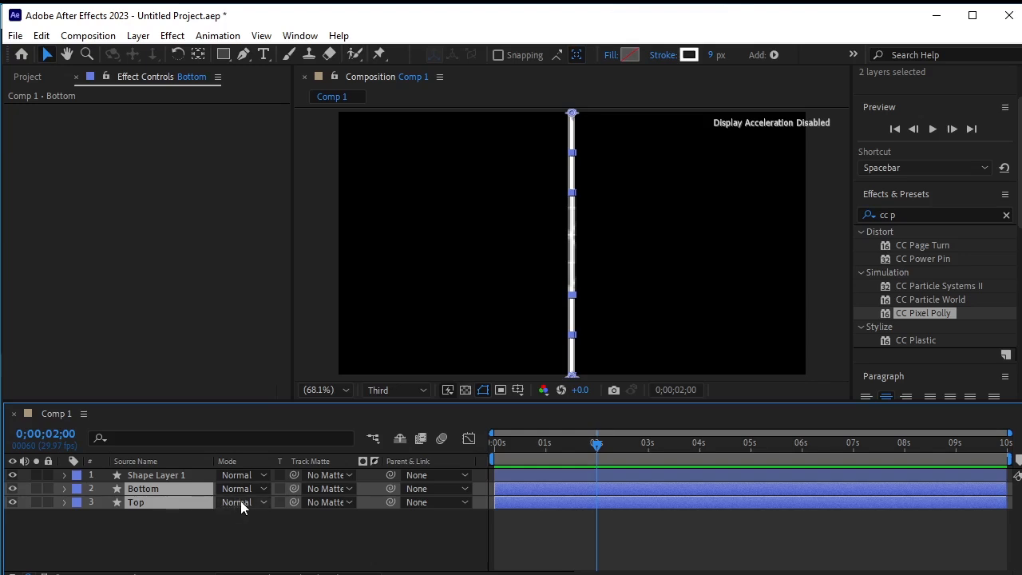
{"action": "key", "text": "r"}
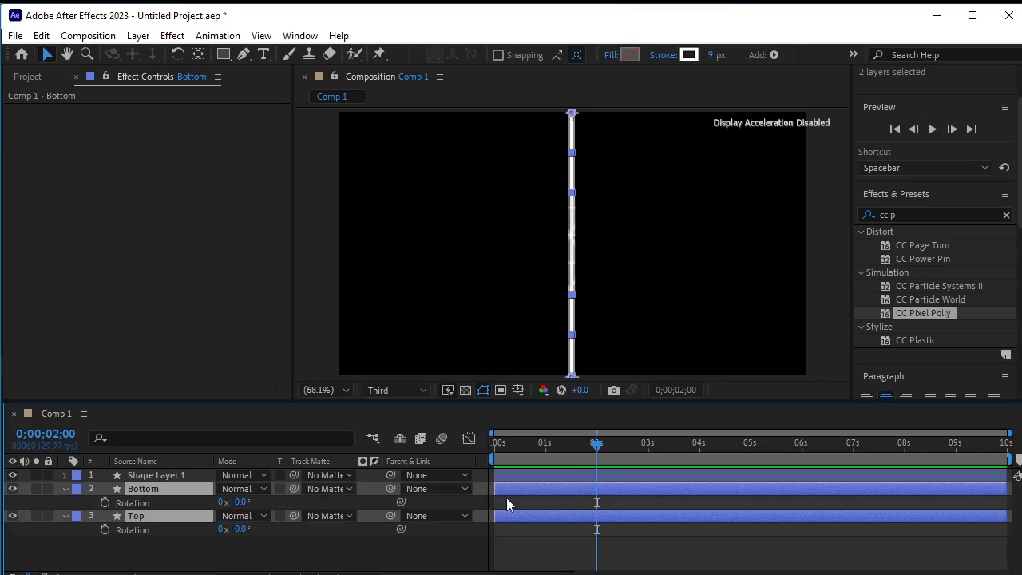
{"action": "key", "text": "equal"}
{"action": "key", "text": "equal"}
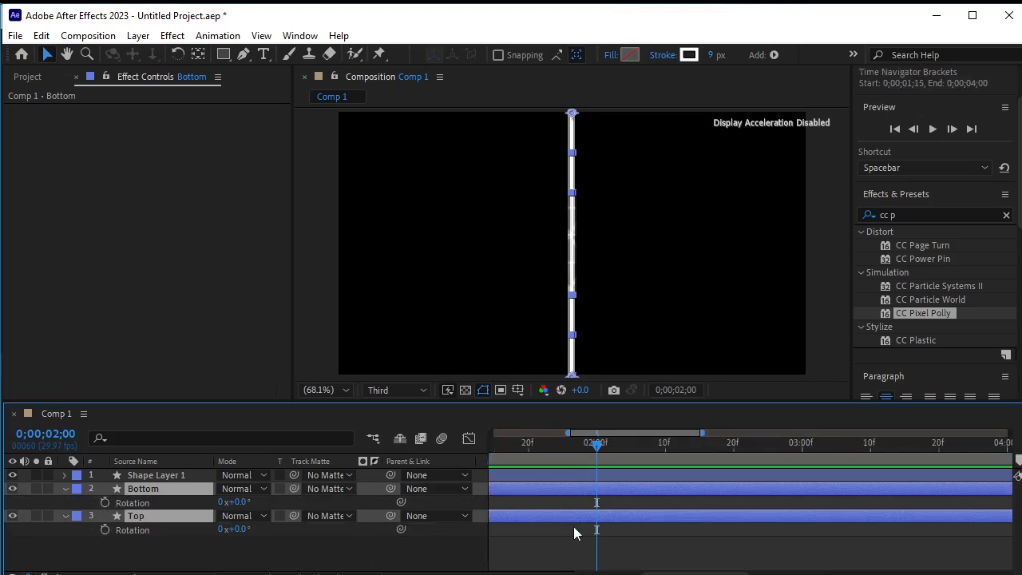
{"action": "left_click", "coordinate": [104, 503]}
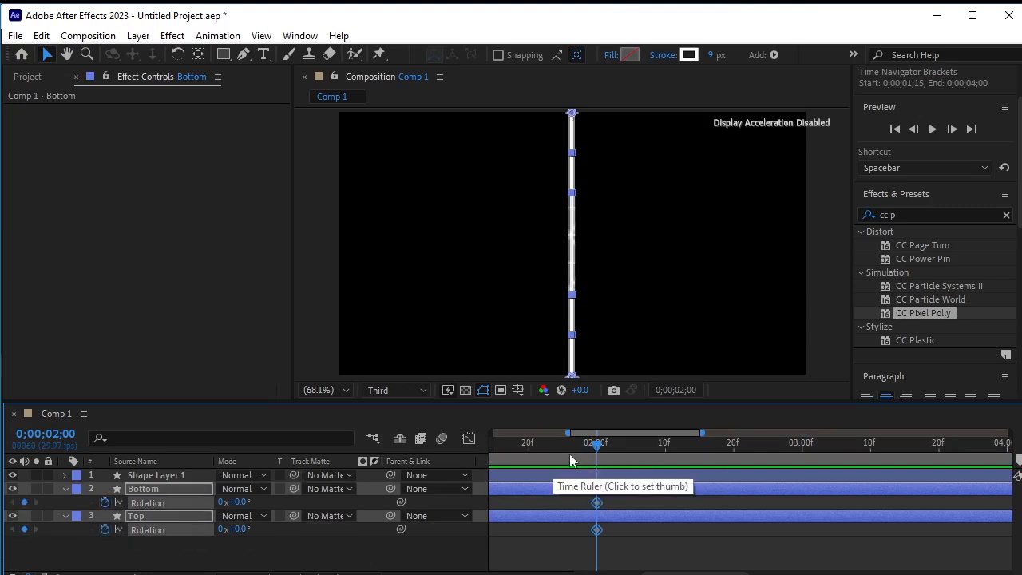
At 0;00;02;01, keyframe the Bottom layer's Rotation at 9° and the Top layer's Rotation at -8°.
{"action": "left_click_drag", "start_coordinate": [598, 447], "coordinate": [603, 454]}
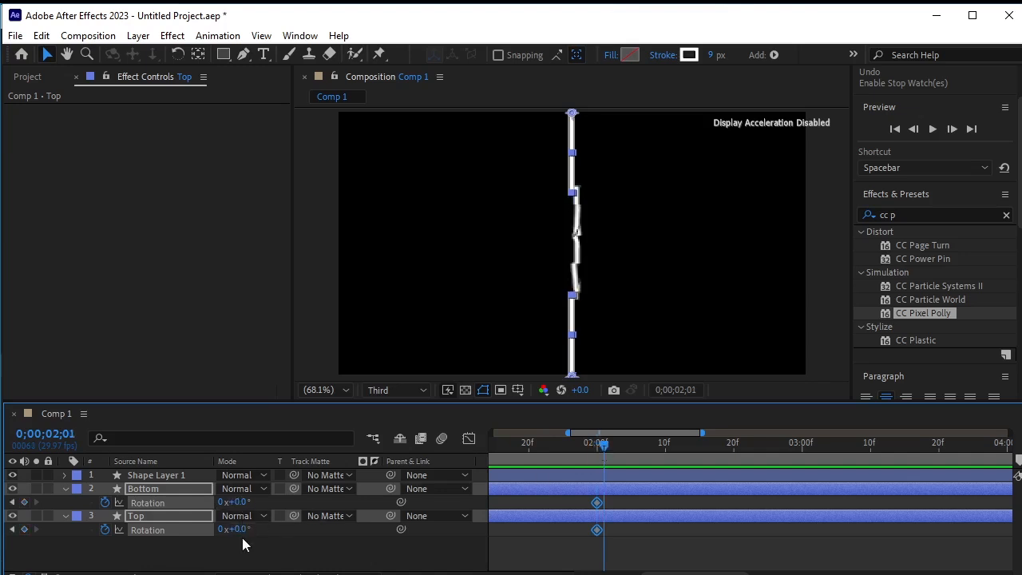
{"action": "left_click", "coordinate": [240, 562]}
{"action": "left_click", "coordinate": [152, 488]}
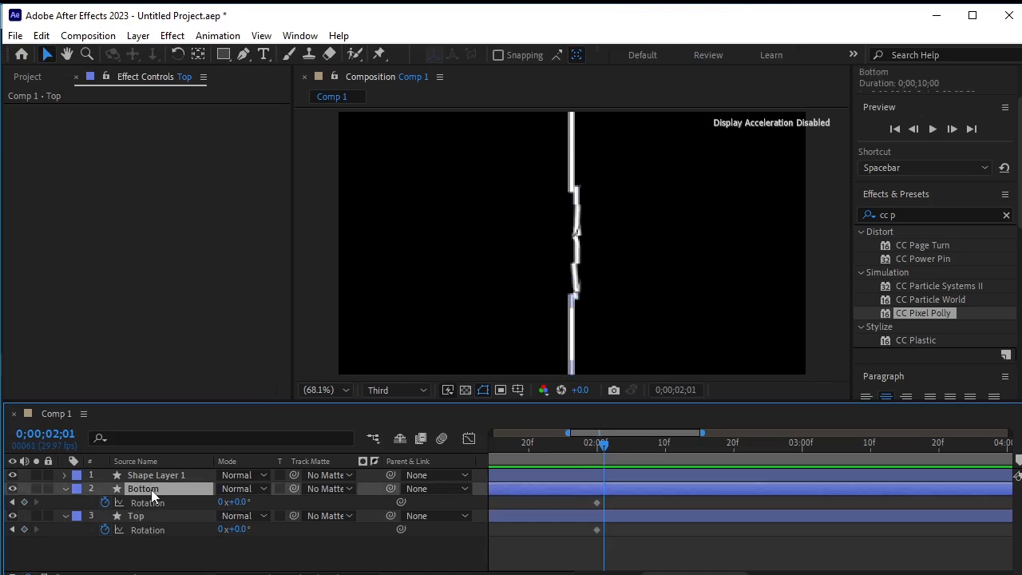
{"action": "left_click_drag", "start_coordinate": [238, 504], "coordinate": [238, 537]}
{"action": "left_click", "coordinate": [171, 516]}
Deselect the layers and preview the shatter and bending lines from 0;00;02;00.
{"action": "left_click", "coordinate": [593, 444]}
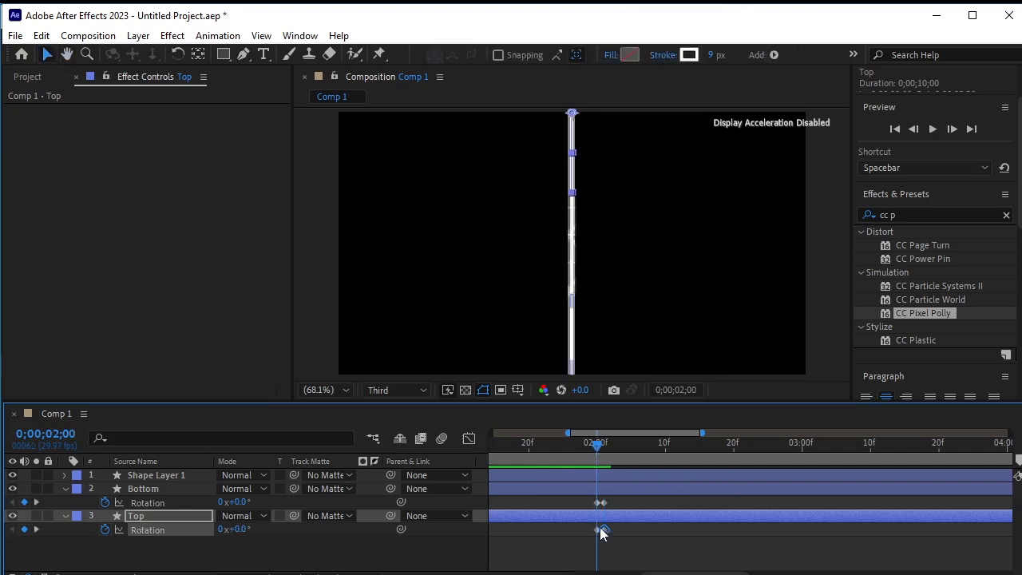
{"action": "left_click", "coordinate": [617, 555]}
{"action": "key", "text": "space"}
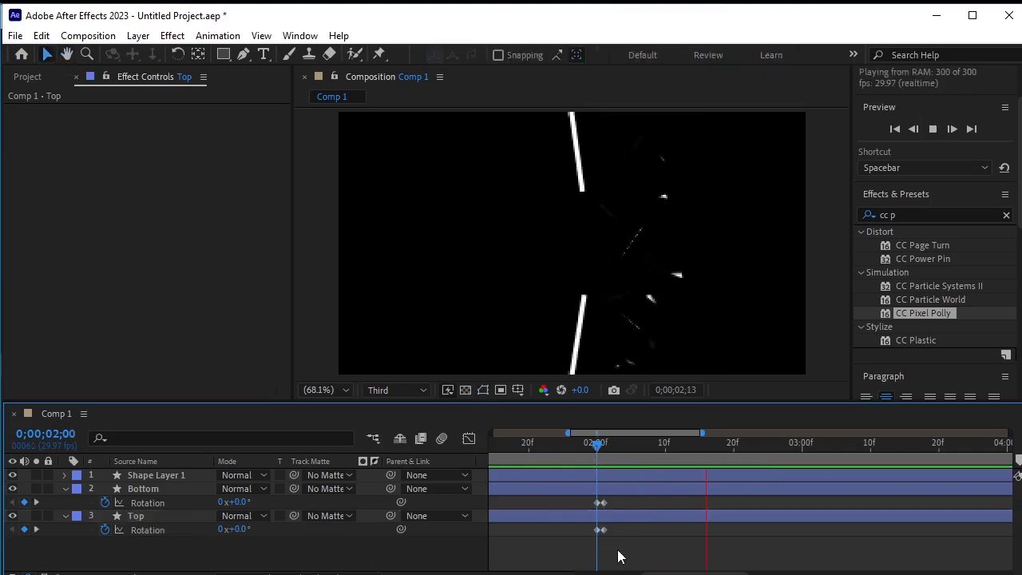
{"action": "key", "text": "space"}
At 0;00;02;03, keyframe the Bottom layer's Rotation at 24° and the Top layer's Rotation at -22°.
{"action": "left_click_drag", "start_coordinate": [796, 445], "coordinate": [620, 480]}
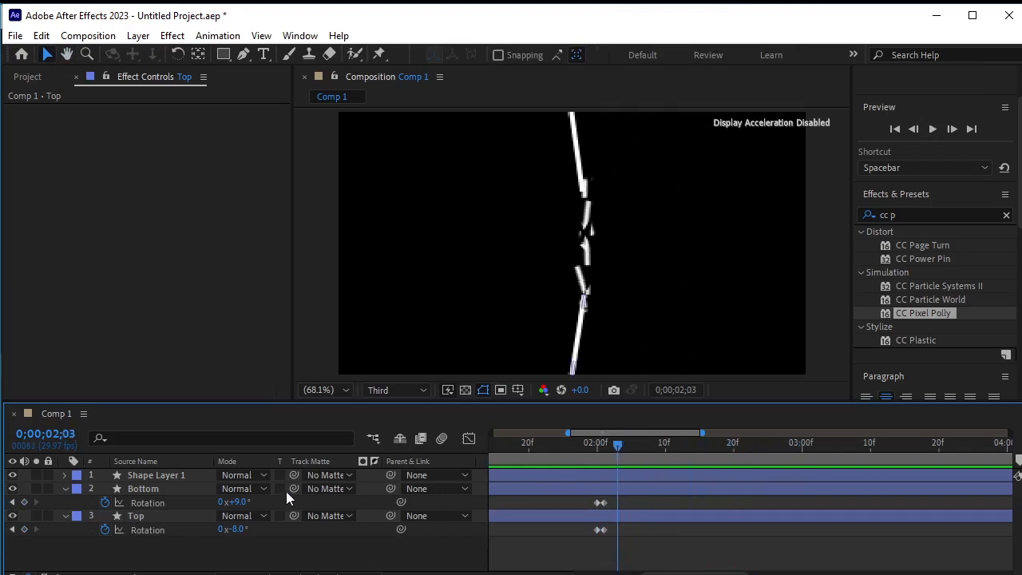
{"action": "left_click", "coordinate": [183, 488]}
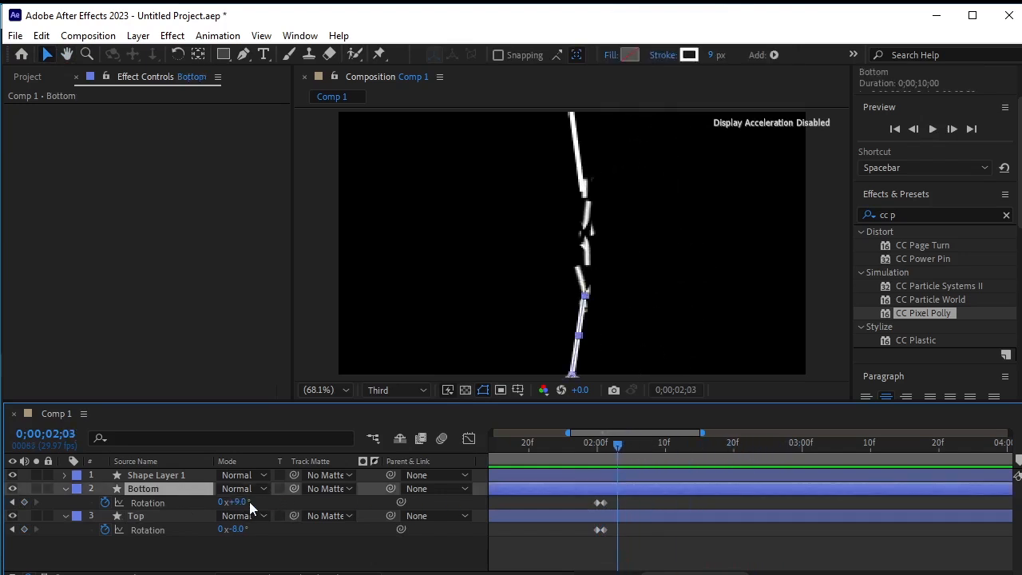
{"action": "left_click_drag", "start_coordinate": [239, 501], "coordinate": [255, 499]}
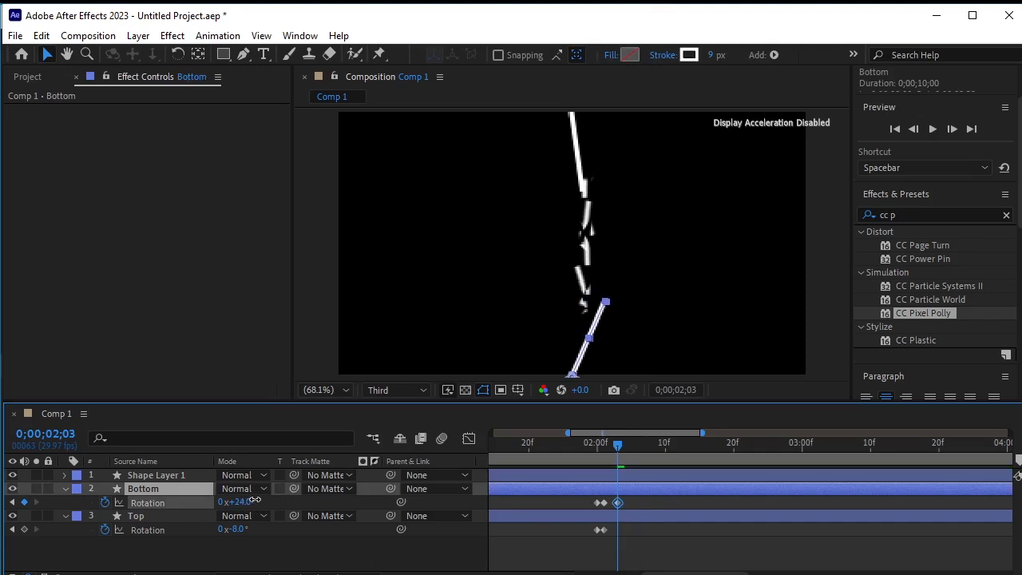
{"action": "left_click", "coordinate": [176, 515]}
{"action": "left_click_drag", "start_coordinate": [236, 533], "coordinate": [228, 533]}
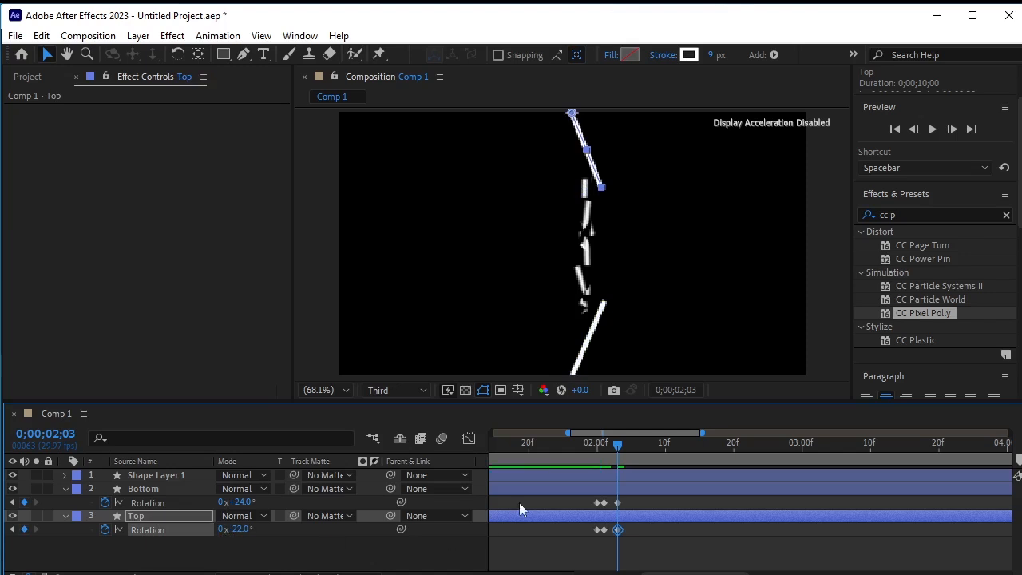
At 0;00;02;09, keyframe the Bottom layer's Rotation at 40° and the Top layer's Rotation at -42°.
{"action": "left_click_drag", "start_coordinate": [617, 446], "coordinate": [655, 483]}
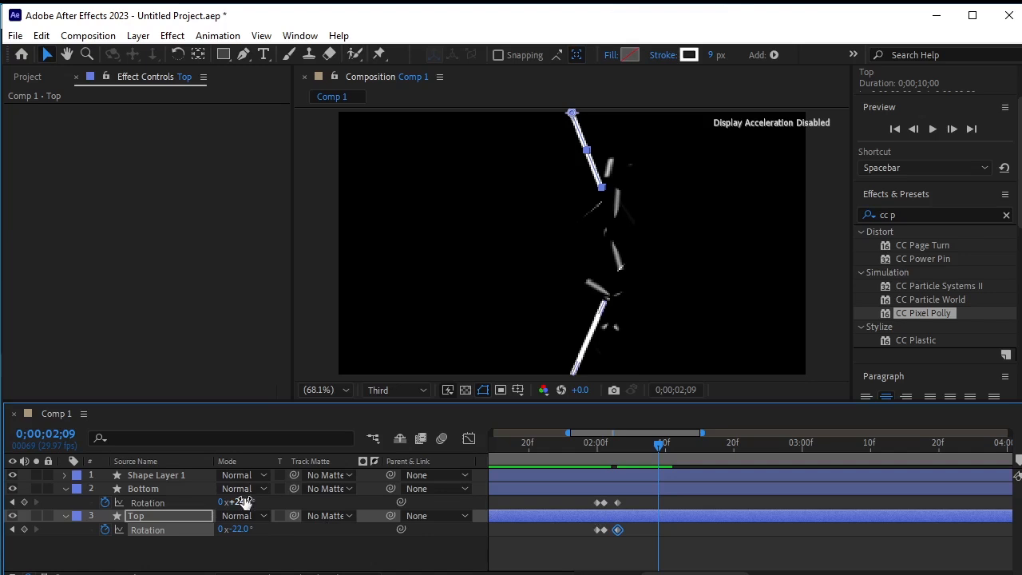
{"action": "left_click_drag", "start_coordinate": [243, 501], "coordinate": [265, 499]}
{"action": "key", "text": "ctrl+z"}
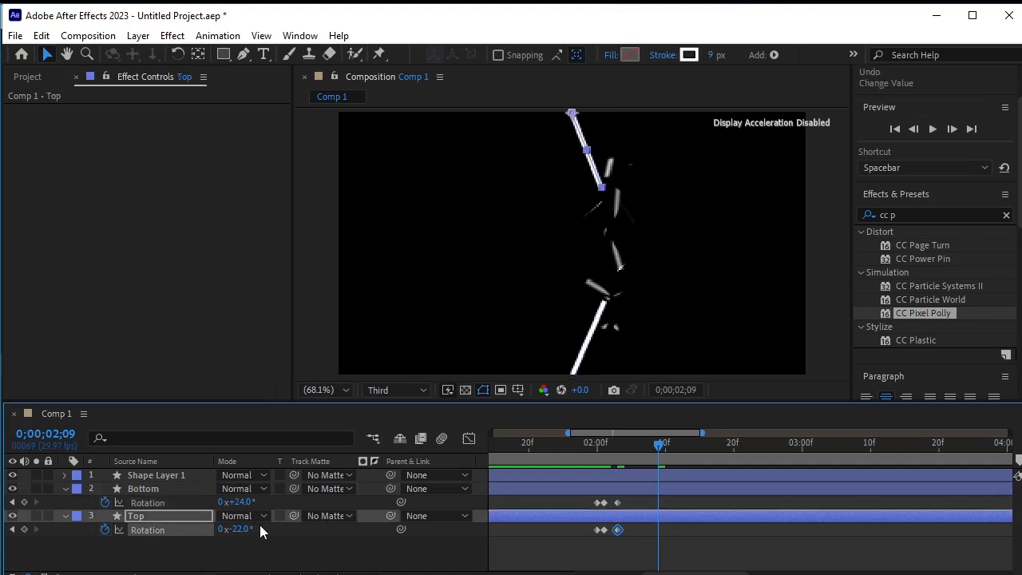
{"action": "left_click", "coordinate": [194, 488]}
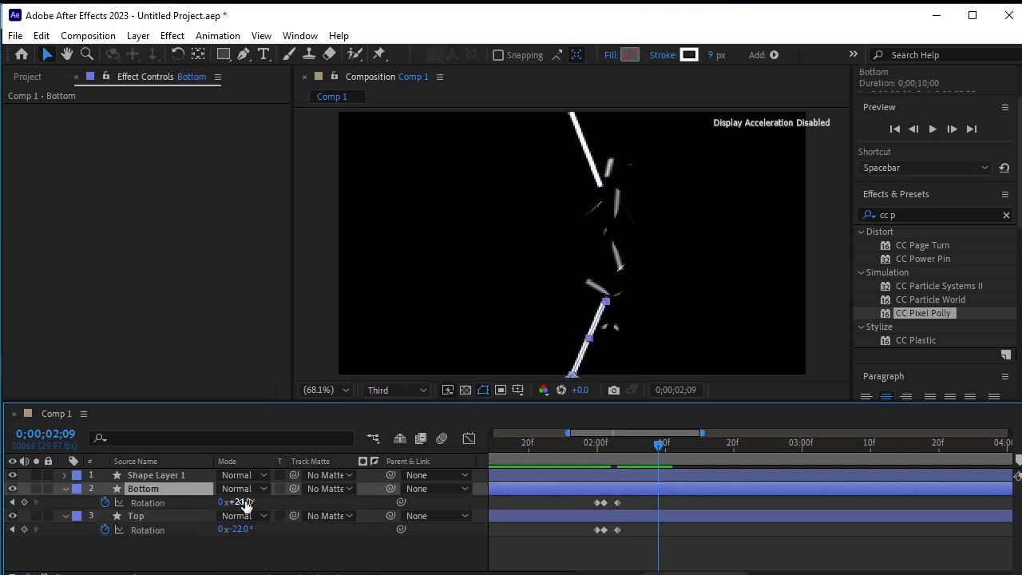
{"action": "left_click_drag", "start_coordinate": [251, 501], "coordinate": [259, 501]}
{"action": "left_click", "coordinate": [160, 518]}
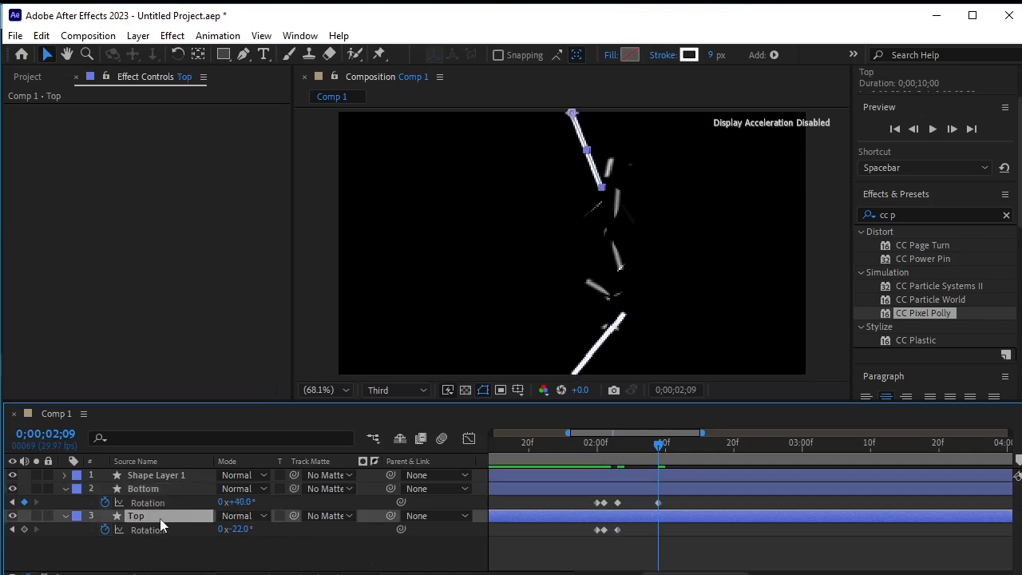
{"action": "left_click_drag", "start_coordinate": [238, 531], "coordinate": [227, 532]}
Preview the shatter and swinging lines from 0;00;01;27, and collapse the Top and Bottom layers' properties.
{"action": "left_click_drag", "start_coordinate": [655, 450], "coordinate": [571, 469]}
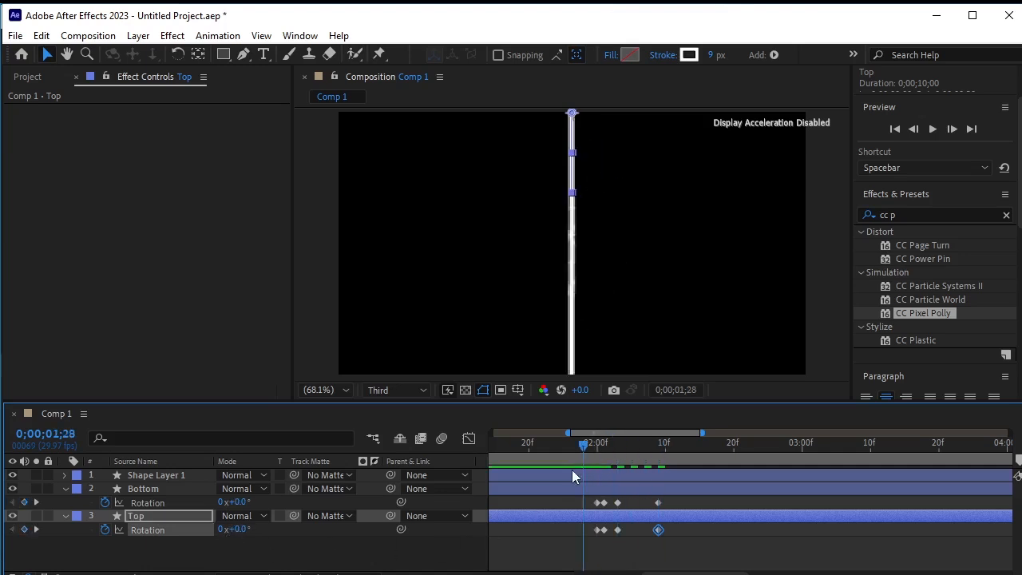
{"action": "left_click", "coordinate": [605, 549]}
{"action": "key", "text": "space"}
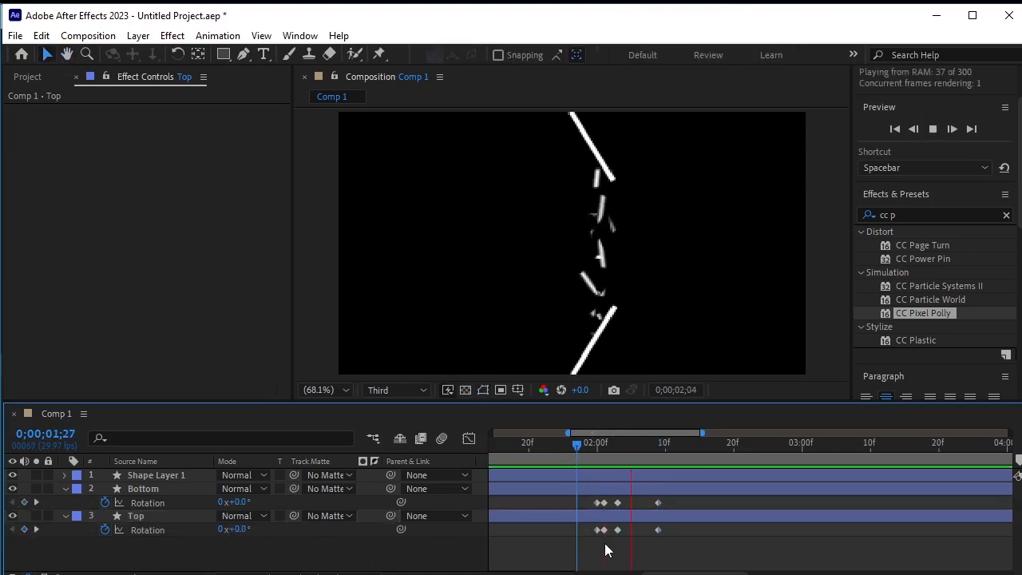
{"action": "key", "text": "space"}
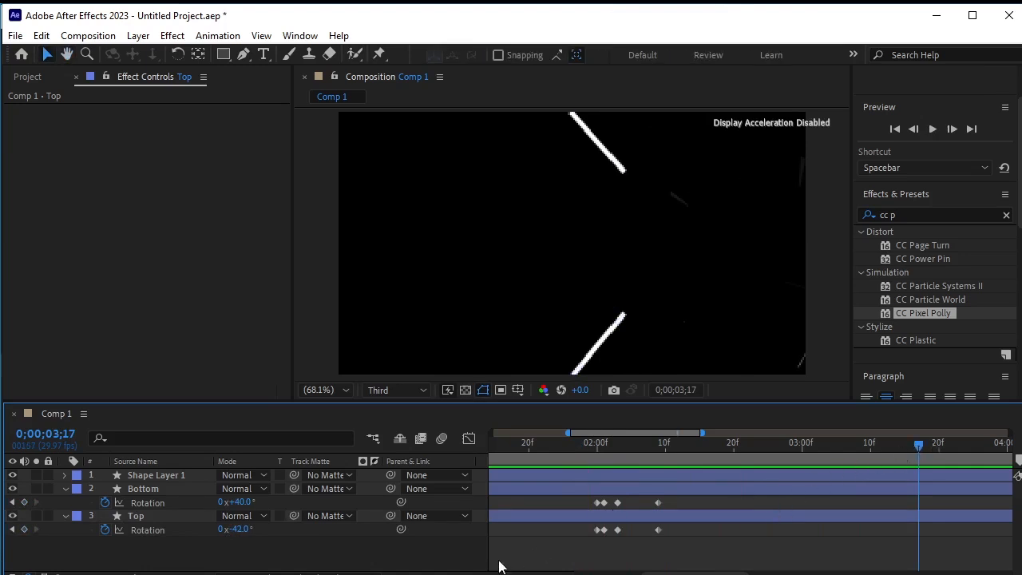
{"action": "left_click", "coordinate": [67, 515]}
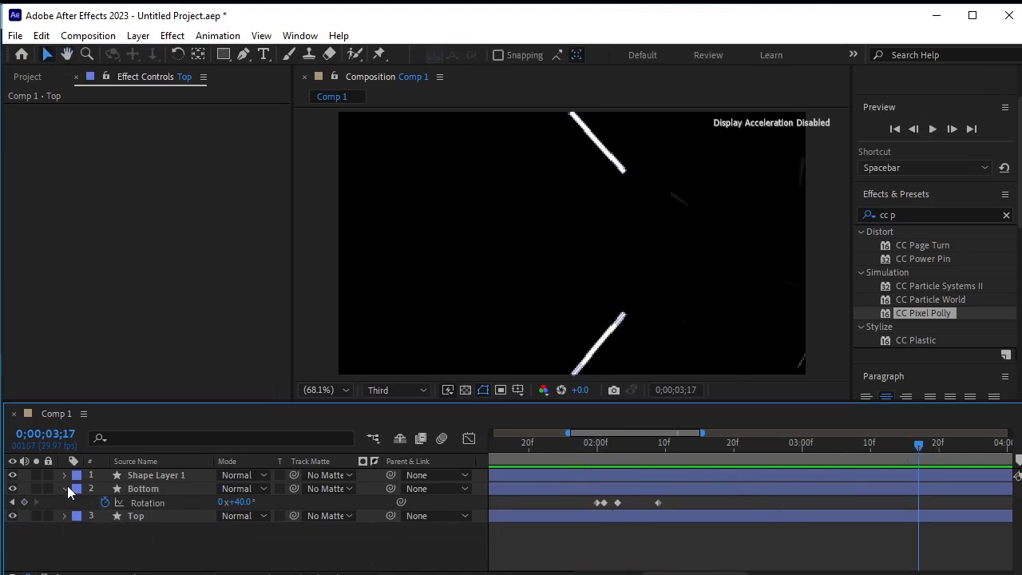
{"action": "left_click", "coordinate": [66, 488]}
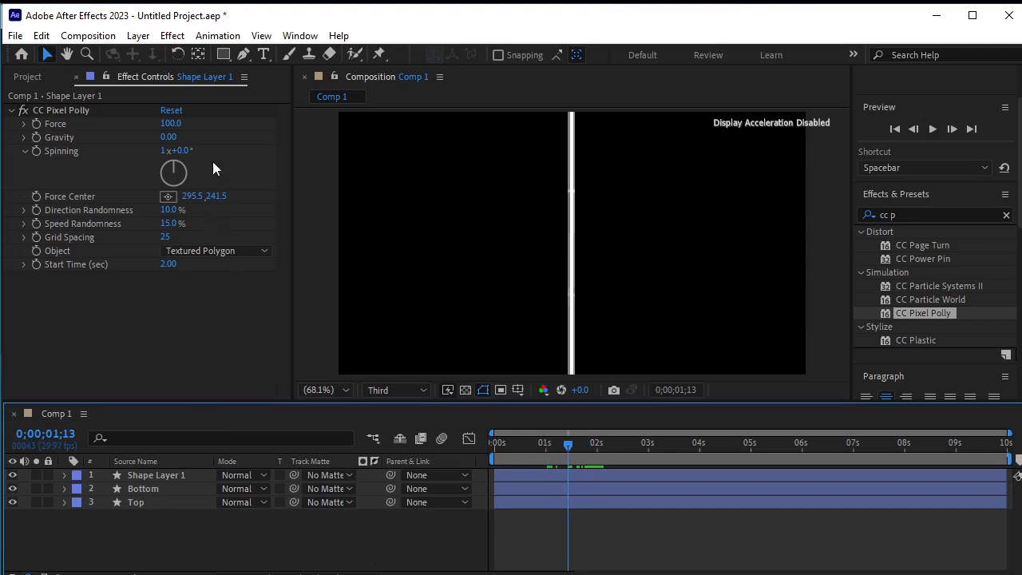
Draw a small circle on a new shape layer to the left of the vertical line with the Ellipse tool.
{"action": "left_click", "coordinate": [223, 62]}
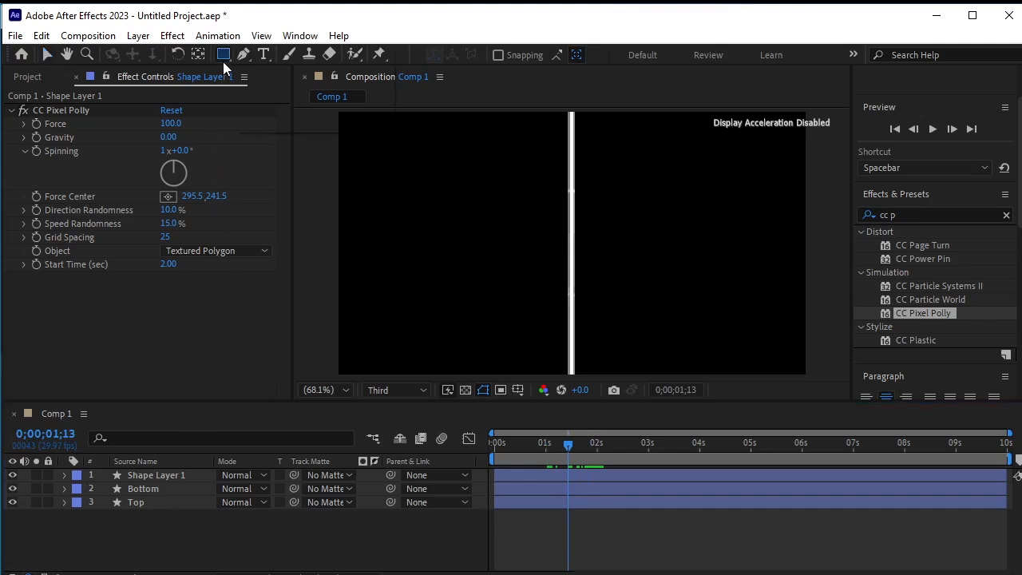
{"action": "left_click_drag", "start_coordinate": [223, 64], "coordinate": [307, 88]}
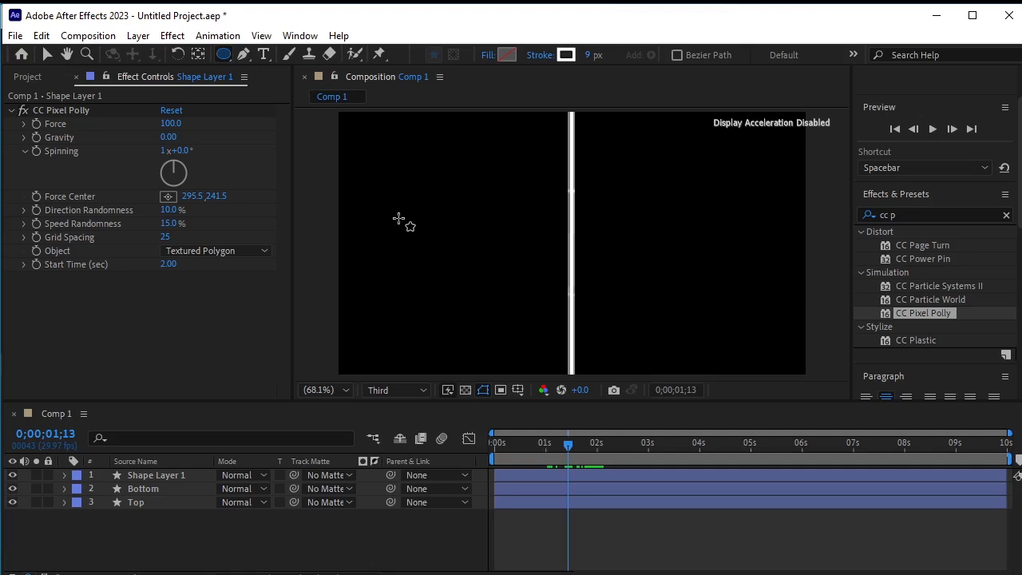
{"action": "left_click_drag", "start_coordinate": [394, 209], "coordinate": [424, 236]}
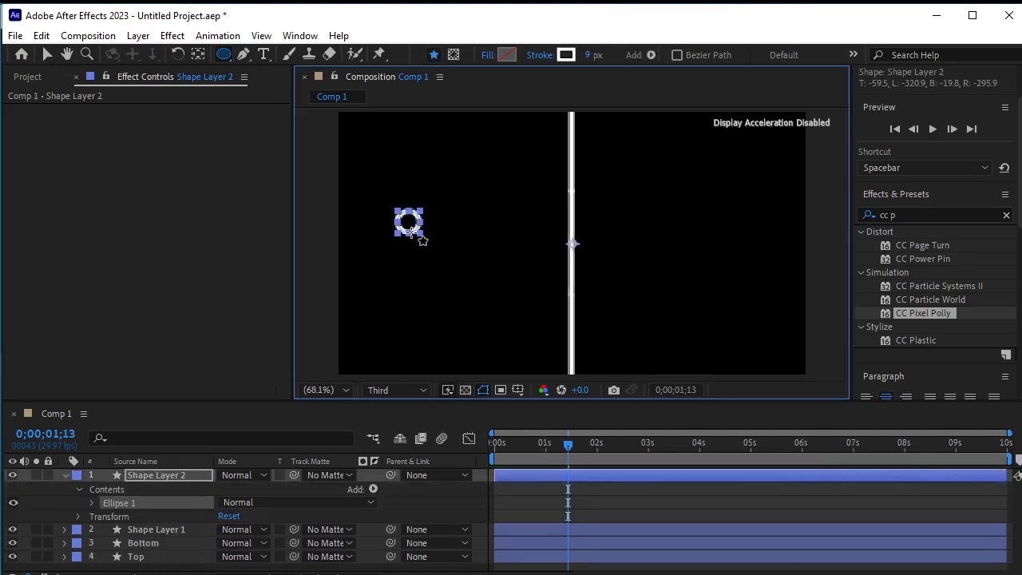
Set the circle's stroke to None and its fill to Solid Color.
{"action": "left_click", "coordinate": [551, 55]}
{"action": "left_click", "coordinate": [428, 360]}
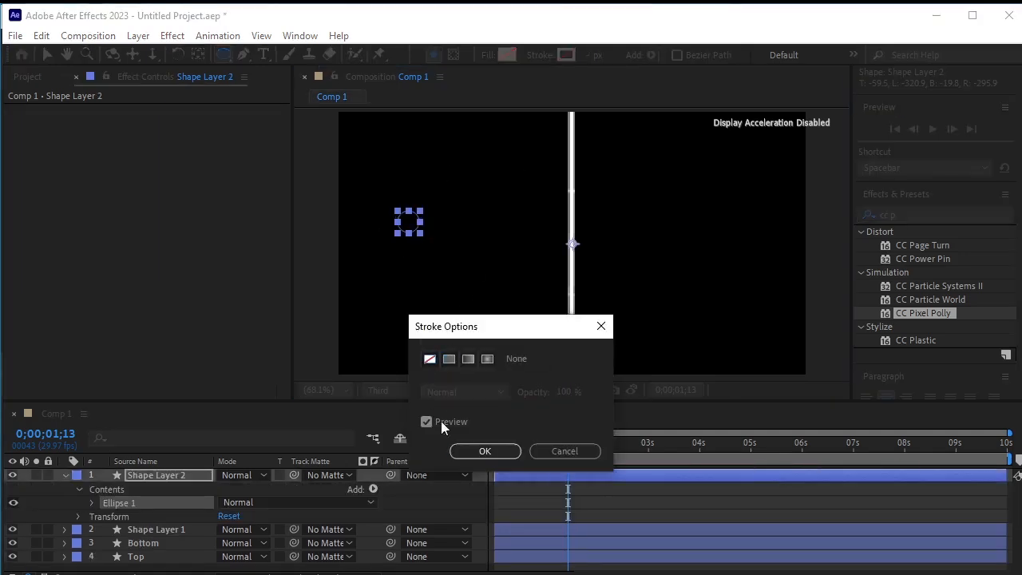
{"action": "left_click", "coordinate": [477, 451]}
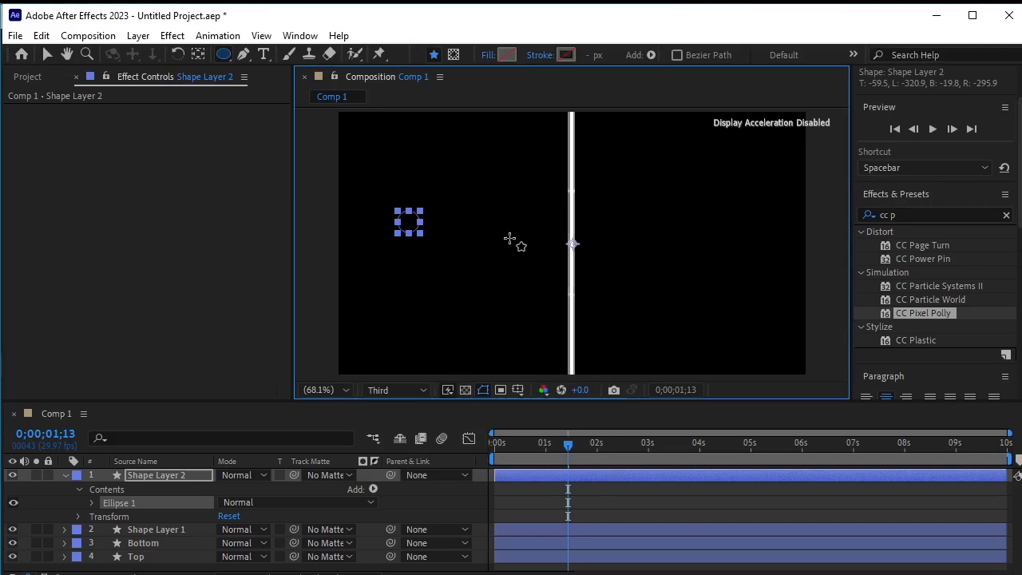
{"action": "left_click", "coordinate": [492, 54]}
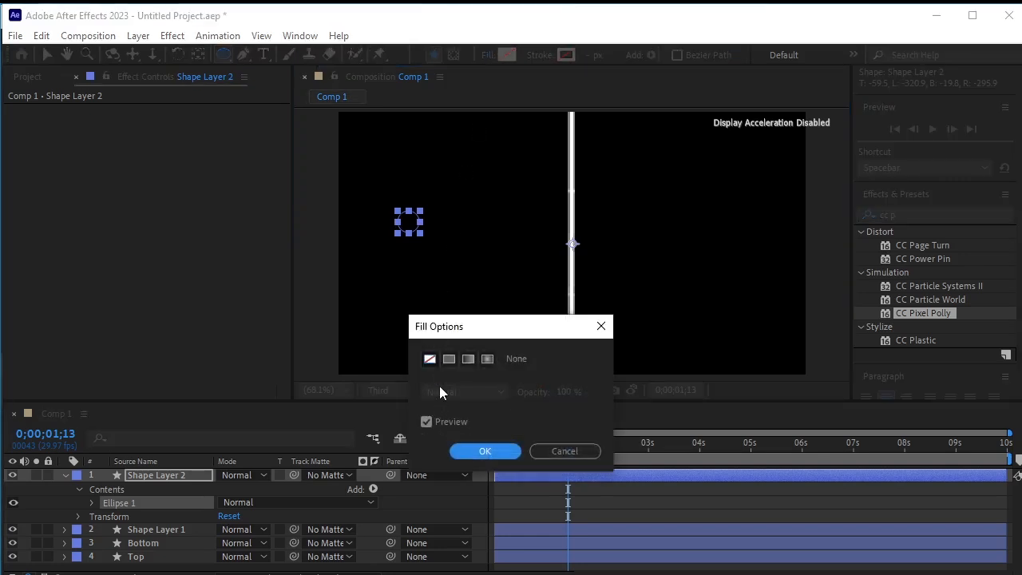
{"action": "left_click", "coordinate": [449, 358]}
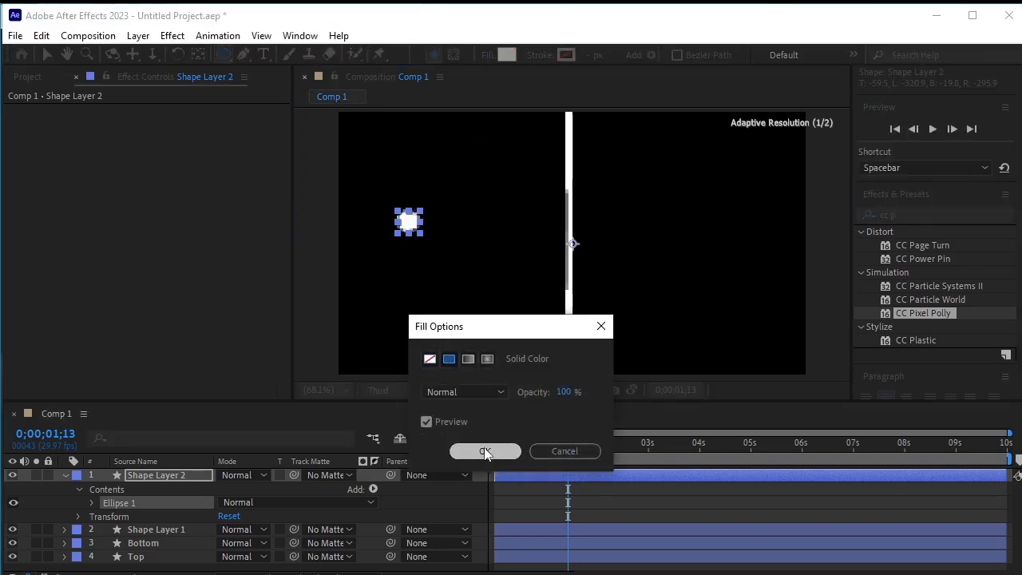
{"action": "left_click", "coordinate": [484, 452]}
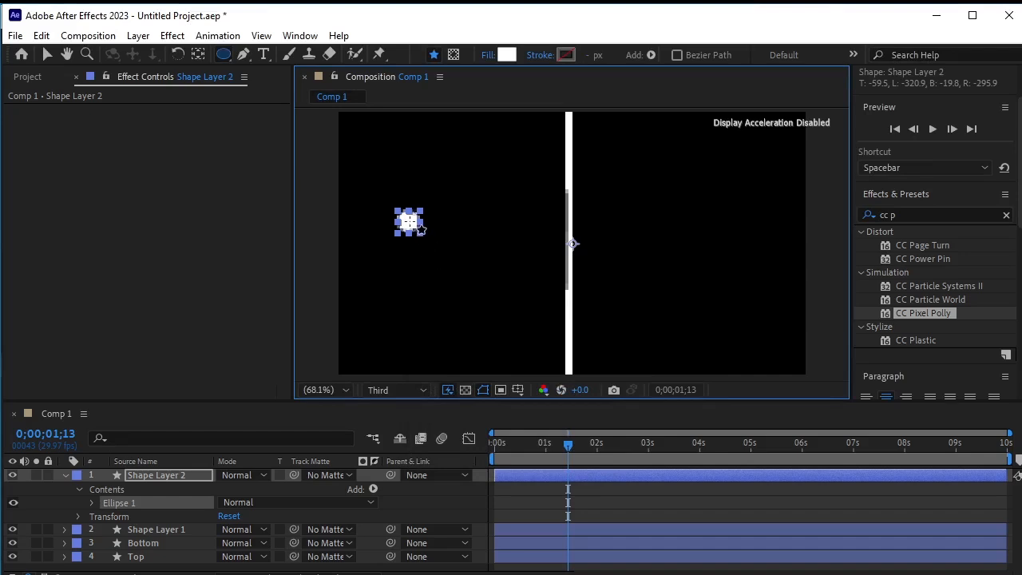
Center the circle's anchor point on its shape and, at 0;00;02;00, move the circle close to the line's left side.
{"action": "left_click", "coordinate": [199, 55]}
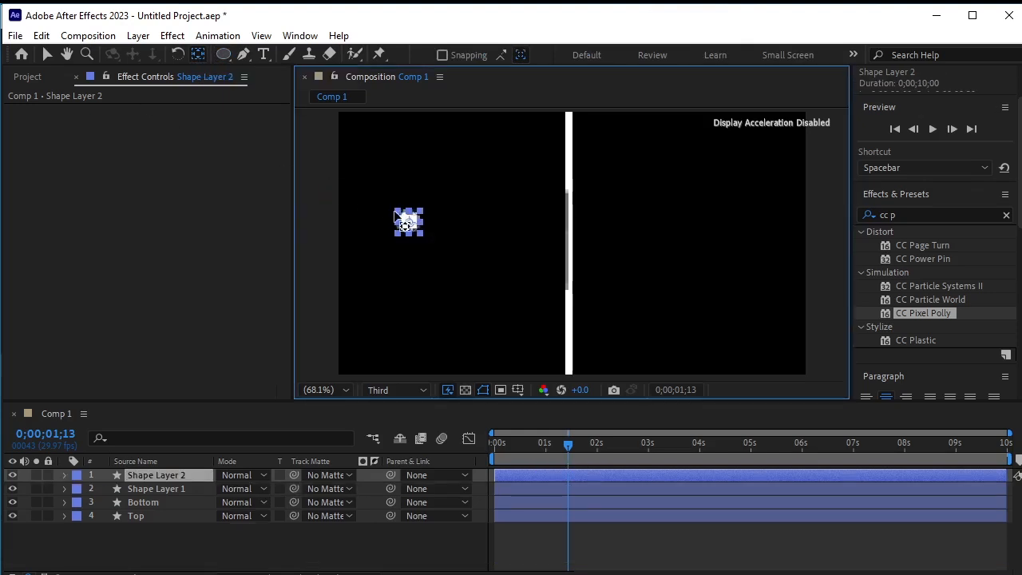
{"action": "left_click", "coordinate": [48, 53]}
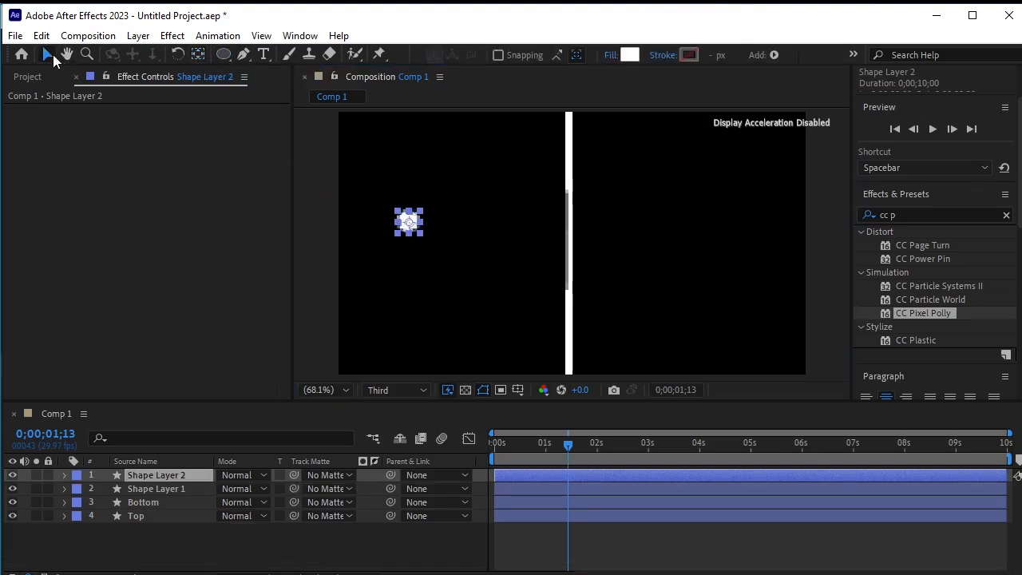
{"action": "left_click_drag", "start_coordinate": [408, 225], "coordinate": [518, 256]}
{"action": "left_click_drag", "start_coordinate": [567, 446], "coordinate": [597, 499]}
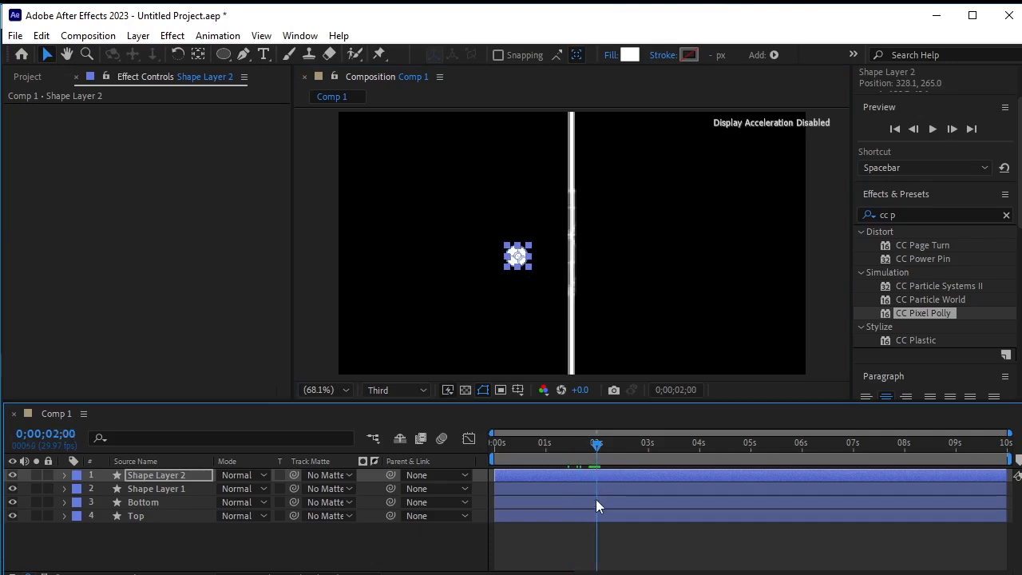
{"action": "left_click_drag", "start_coordinate": [517, 256], "coordinate": [550, 242]}
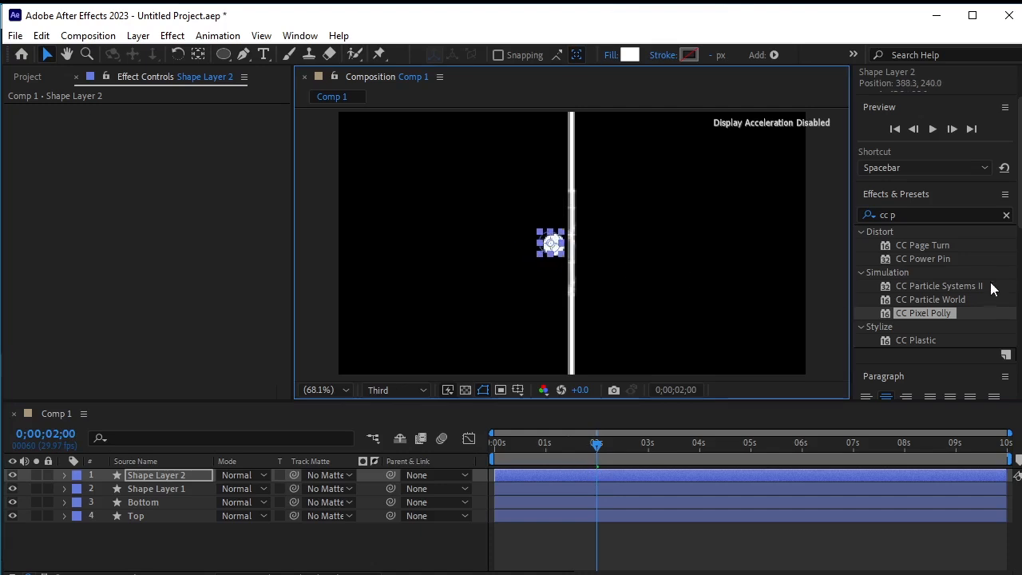
Align the circle layer horizontally and vertically to the center of the composition.
{"action": "scroll", "coordinate": [982, 299], "scroll_direction": "down", "scroll_amount": 2}
{"action": "scroll", "coordinate": [976, 310], "scroll_direction": "down", "scroll_amount": 6}
{"action": "scroll", "coordinate": [923, 335], "scroll_direction": "down", "scroll_amount": 5}
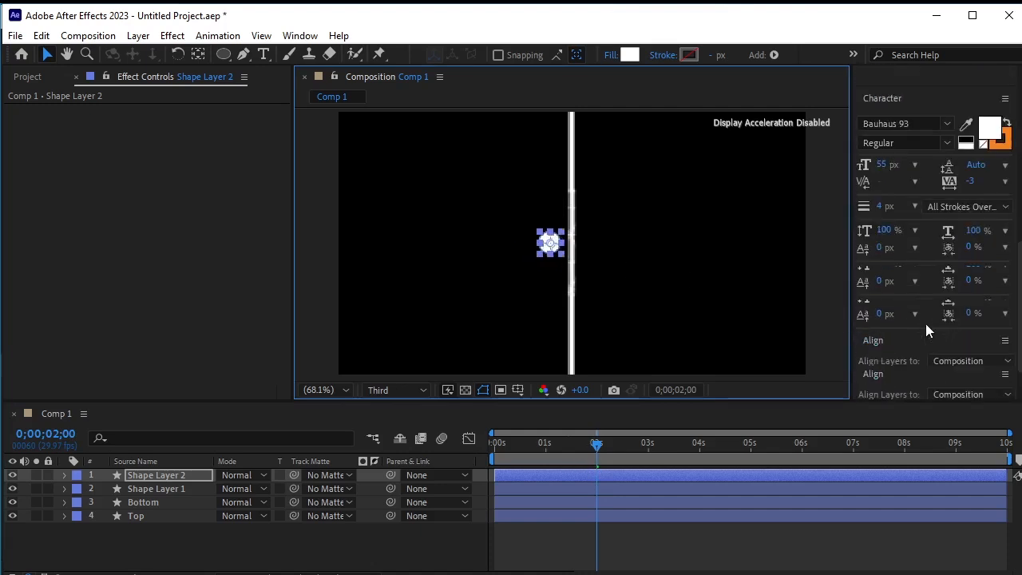
{"action": "left_click", "coordinate": [895, 349]}
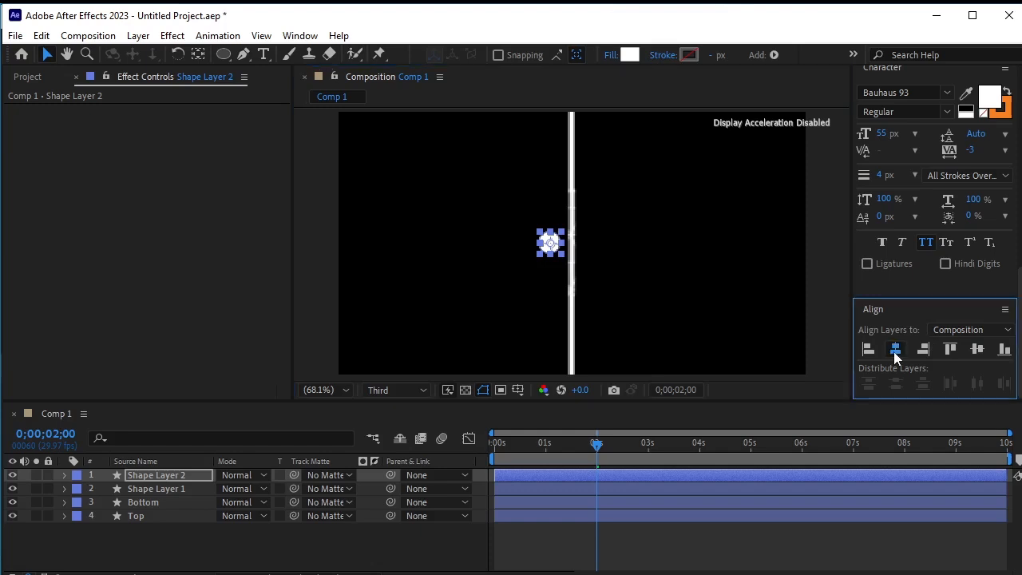
{"action": "left_click", "coordinate": [977, 350]}
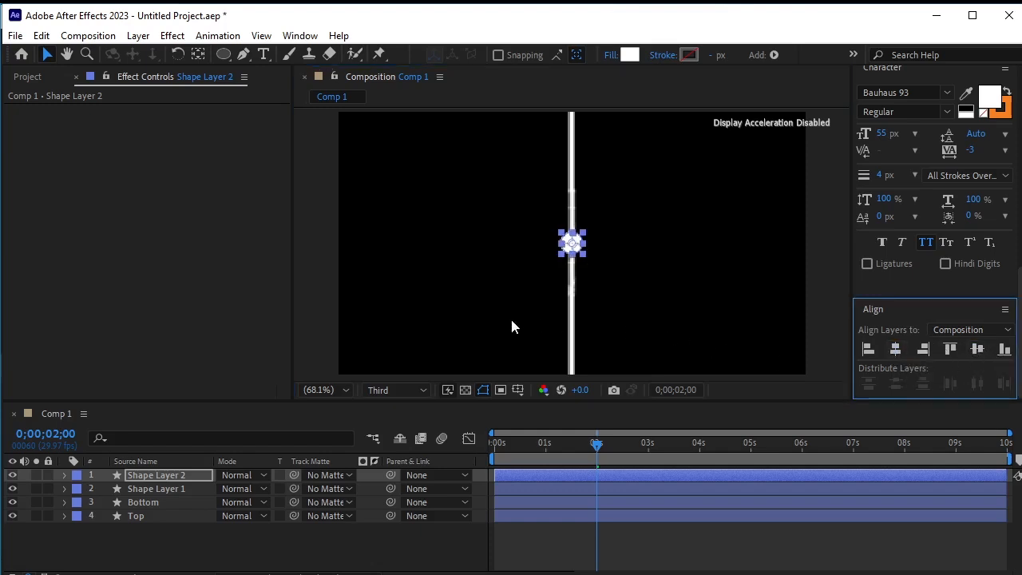
Nudge the circle left to position 408, 241 so it touches the left side of the line.
{"action": "key", "text": "Left"}
{"action": "key", "text": "Left"}
{"action": "key", "text": "Left"}
{"action": "key", "text": "Left"}
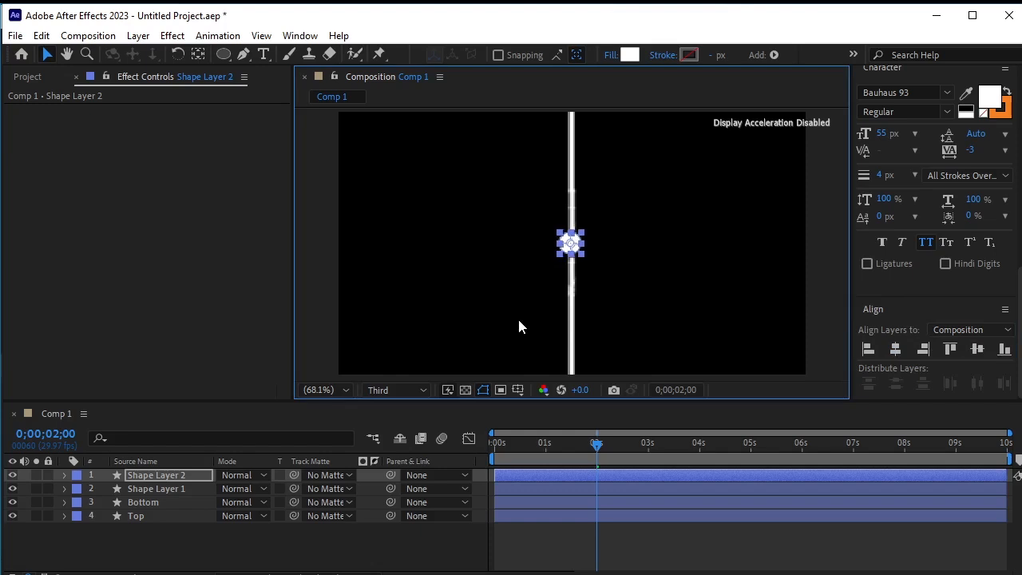
{"action": "key", "text": "Left"}
{"action": "key", "text": "Left"}
{"action": "key", "text": "Left"}
{"action": "key", "text": "Left"}
{"action": "key", "text": "Left"}
{"action": "key", "text": "Left"}
{"action": "key", "text": "Left"}
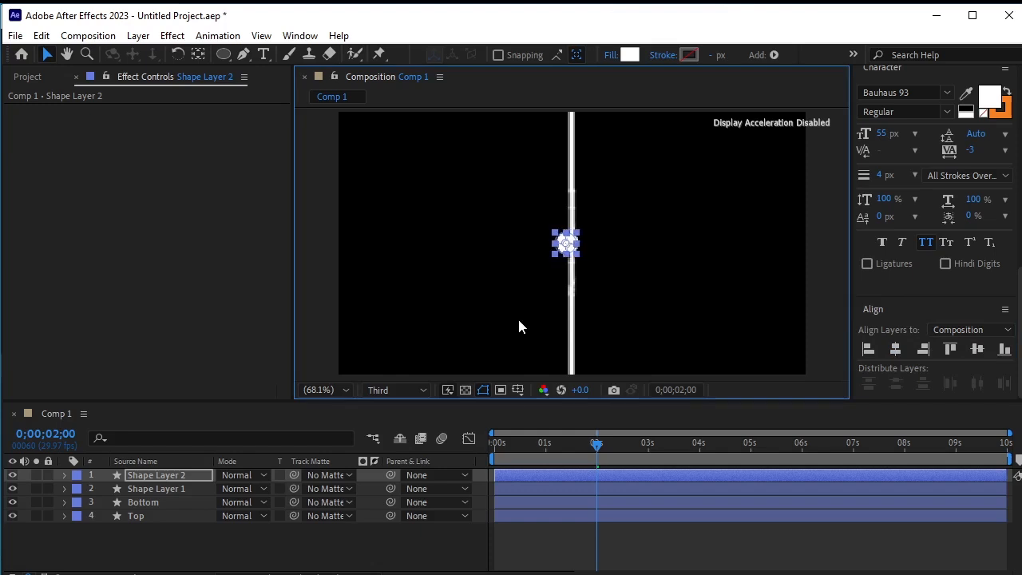
{"action": "key", "text": "Left"}
{"action": "key", "text": "Left"}
{"action": "key", "text": "Left"}
{"action": "key", "text": "Left"}
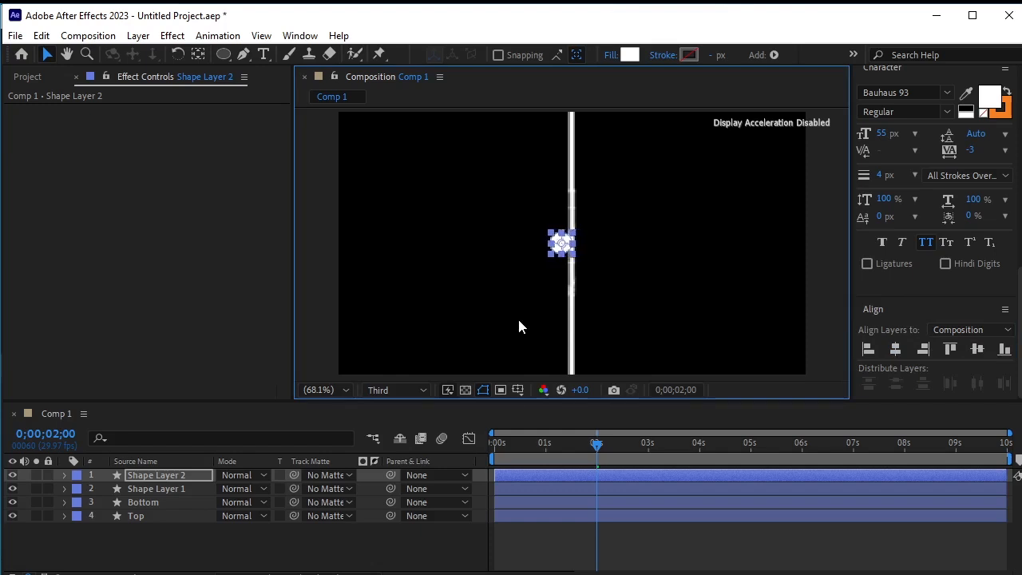
{"action": "key", "text": "Left"}
{"action": "key", "text": "Left"}
Keyframe the circle's Position at 408, 241 at 0;00;02;00 and at 296, 241 at 0;00;01;10.
{"action": "key", "text": "p"}
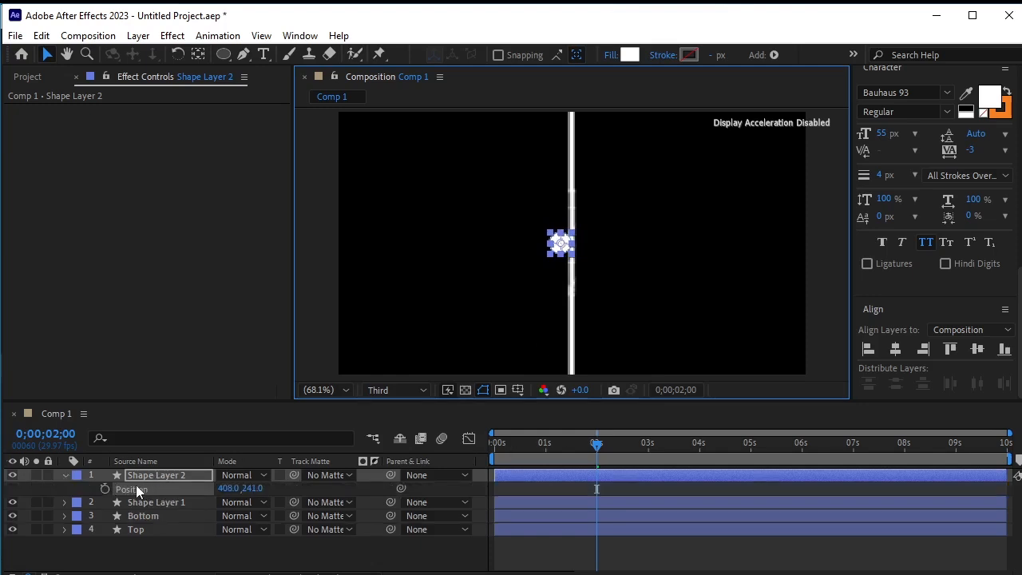
{"action": "left_click", "coordinate": [104, 488]}
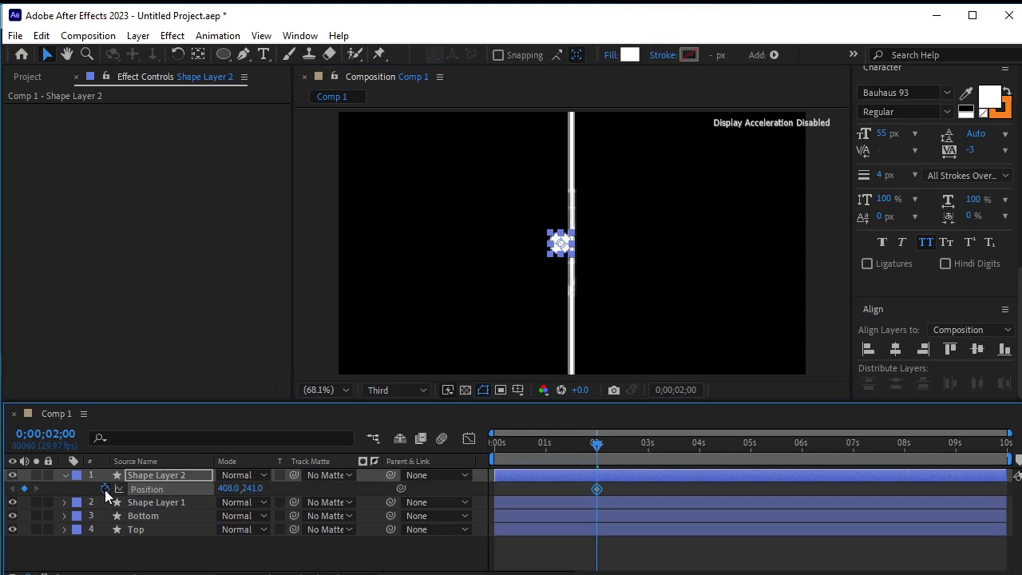
{"action": "left_click", "coordinate": [594, 450]}
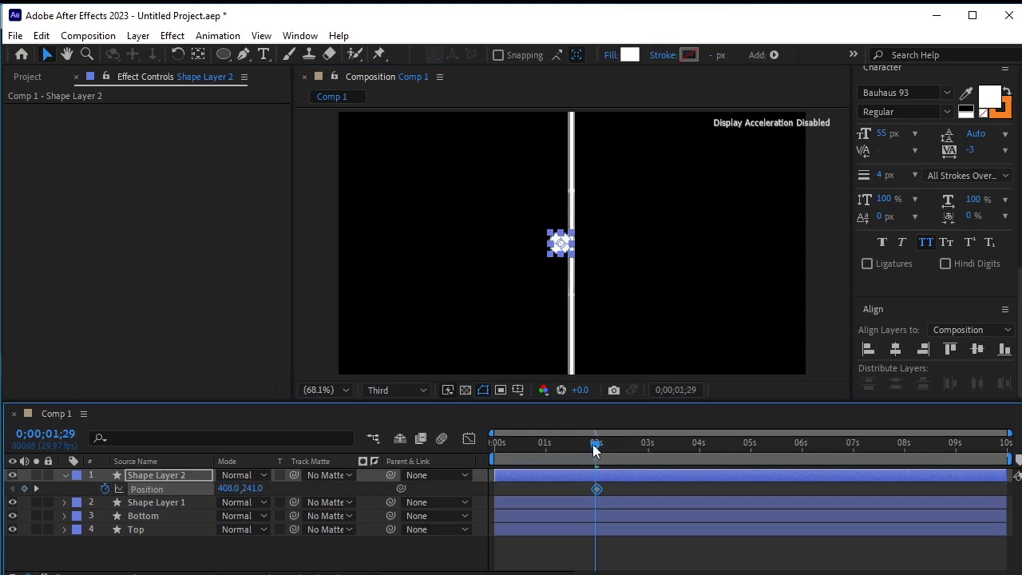
{"action": "left_click_drag", "start_coordinate": [594, 450], "coordinate": [561, 463]}
{"action": "left_click_drag", "start_coordinate": [223, 488], "coordinate": [137, 488]}
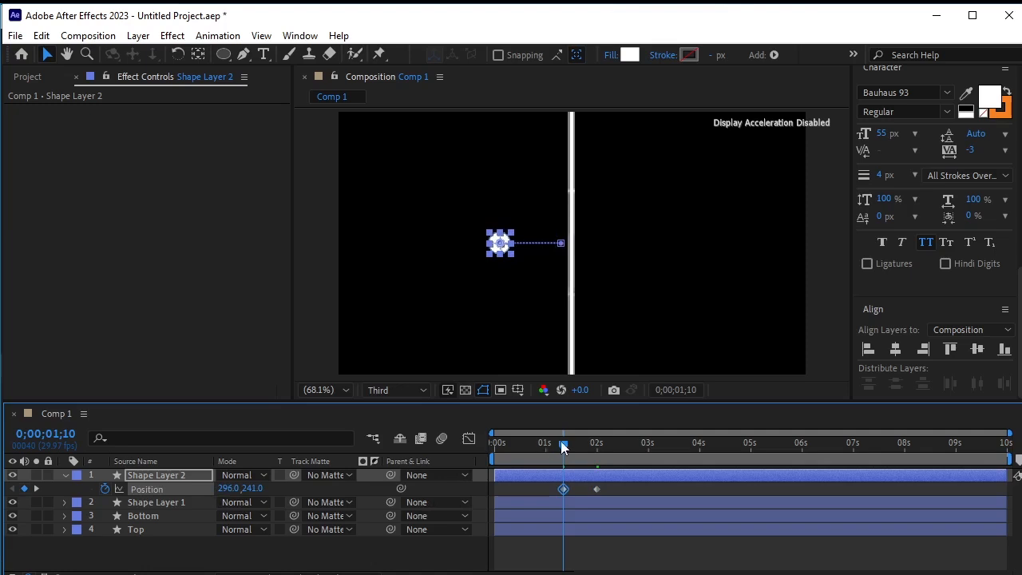
Keyframe the circle's Position at -31, 241 at 0;00;00;00 so it starts off-screen.
{"action": "left_click_drag", "start_coordinate": [560, 441], "coordinate": [431, 442]}
{"action": "left_click_drag", "start_coordinate": [224, 493], "coordinate": [94, 491]}
{"action": "mouse_move", "coordinate": [3, 440]}
{"action": "left_mouse_down"}
{"action": "mouse_move", "coordinate": [80, 439]}
{"action": "mouse_move", "coordinate": [6, 441]}
{"action": "left_mouse_up"}
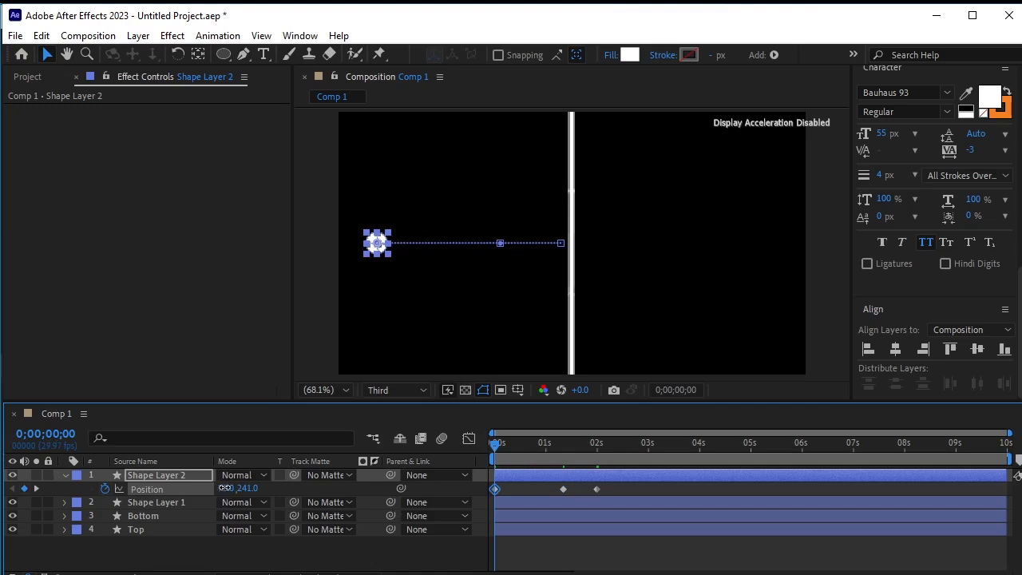
{"action": "left_click_drag", "start_coordinate": [226, 489], "coordinate": [145, 488]}
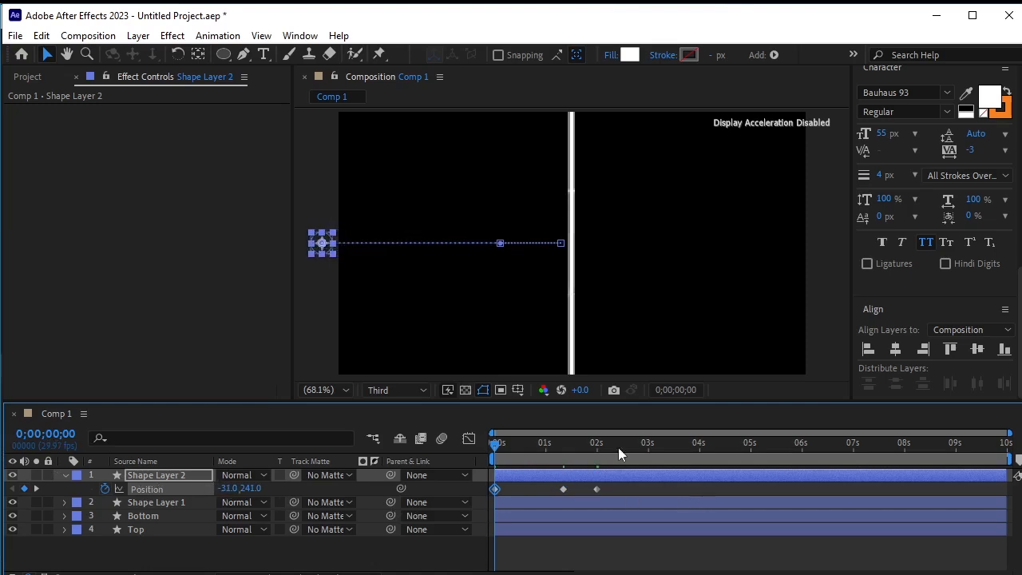
Keyframe the circle's Position at 903, 241 at 0;00;03;01 so it exits past the opposite edge of the frame.
{"action": "left_click", "coordinate": [35, 487]}
{"action": "left_click", "coordinate": [37, 488]}
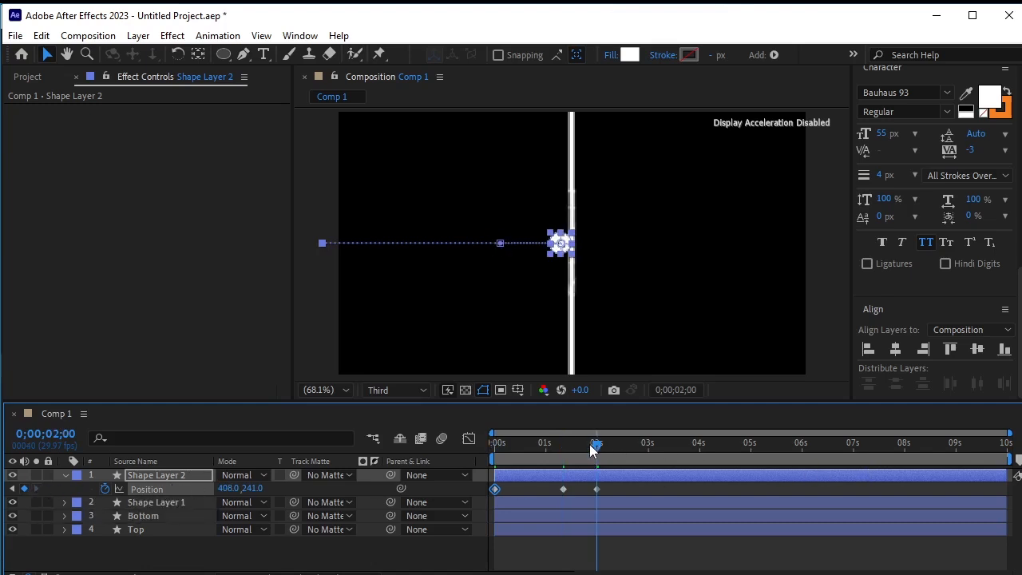
{"action": "left_click_drag", "start_coordinate": [598, 447], "coordinate": [652, 479]}
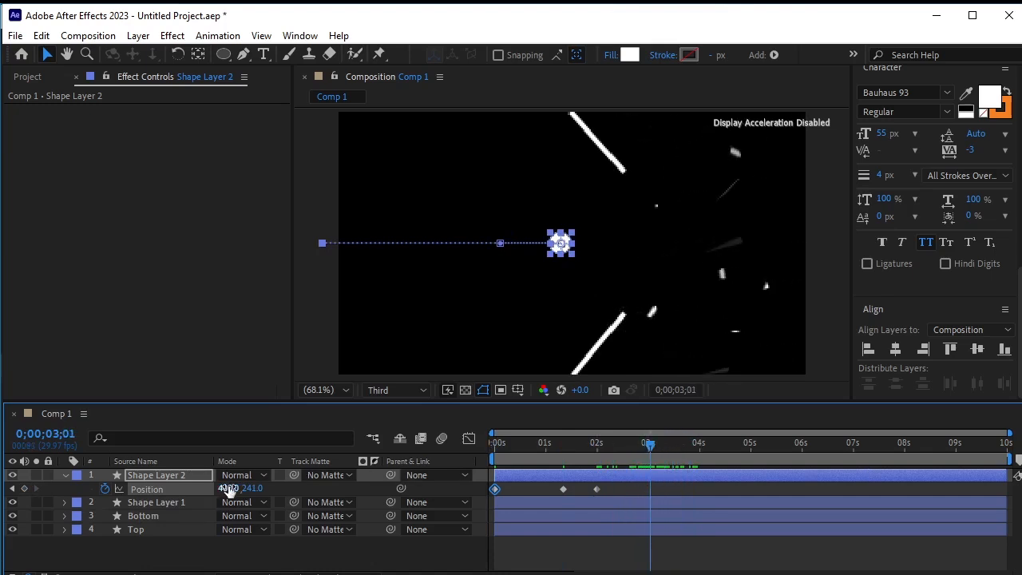
{"action": "left_click_drag", "start_coordinate": [227, 487], "coordinate": [525, 500]}
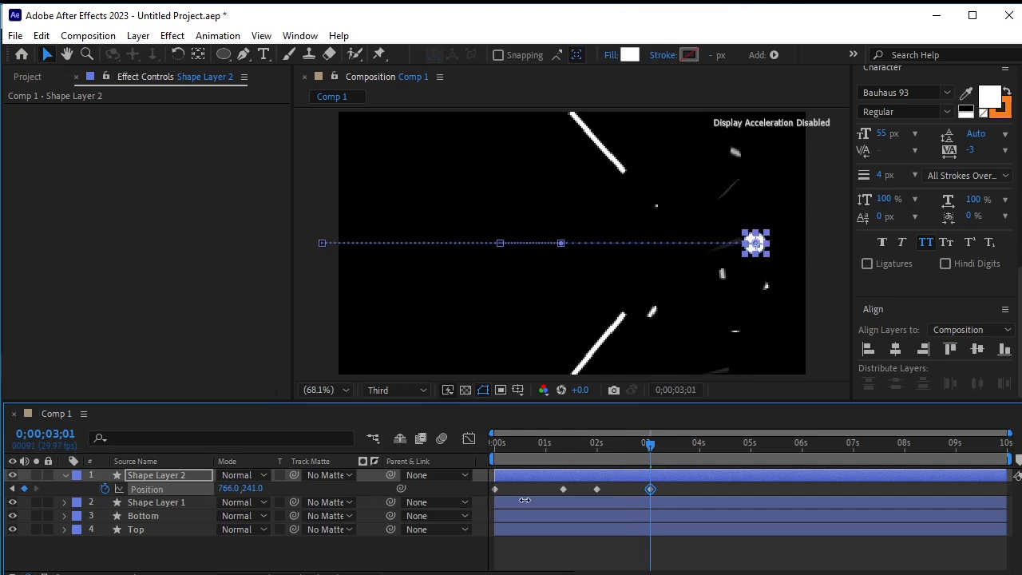
{"action": "left_click_drag", "start_coordinate": [525, 499], "coordinate": [642, 507]}
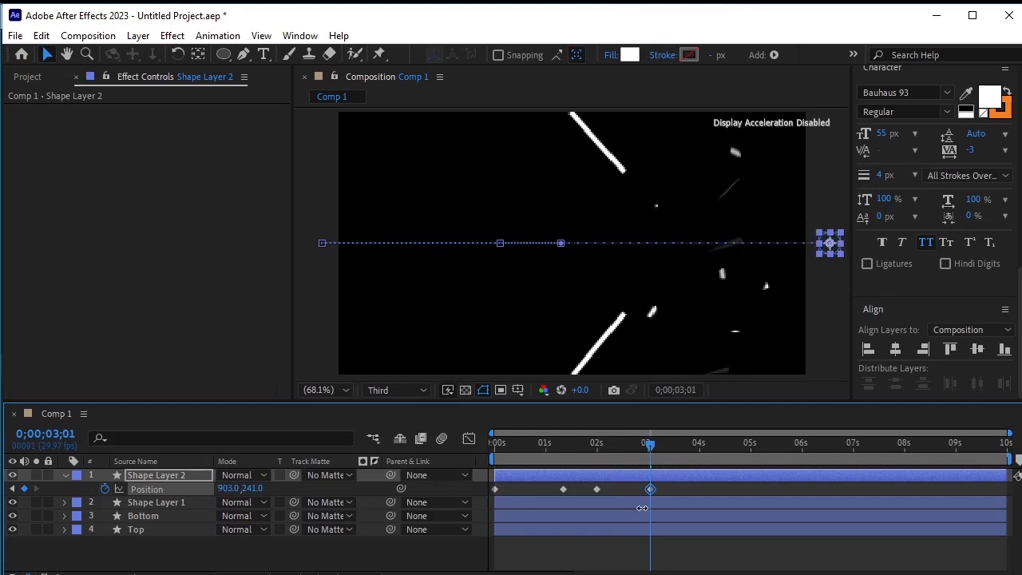
Preview the circle's motion through the line from the start of the composition.
{"action": "left_click_drag", "start_coordinate": [646, 447], "coordinate": [477, 448]}
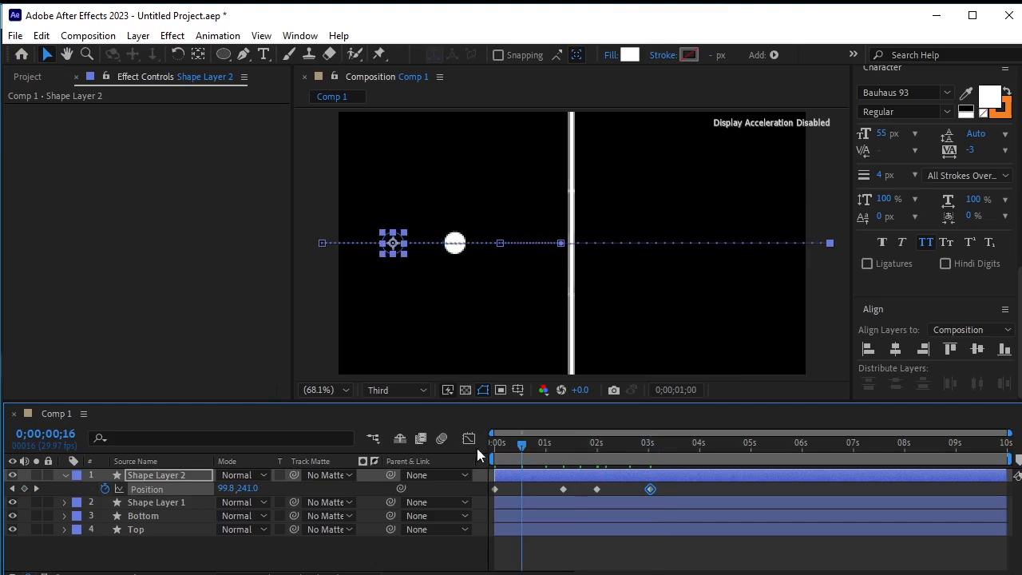
{"action": "left_click", "coordinate": [468, 548]}
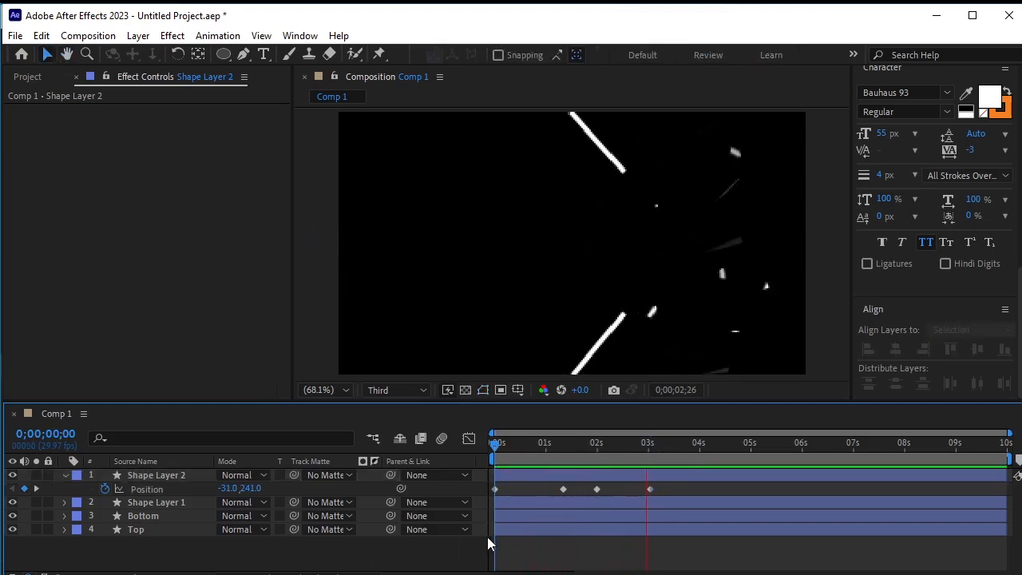
{"action": "key", "text": "space"}
{"action": "left_click_drag", "start_coordinate": [692, 445], "coordinate": [526, 451]}
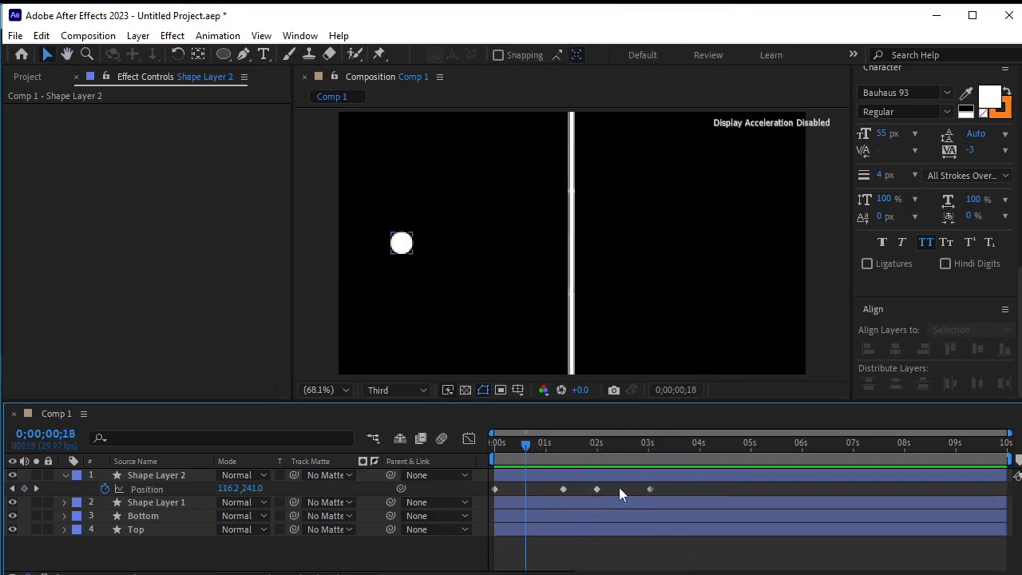
Apply Easy Ease to all four Position keyframes of the circle.
{"action": "left_click_drag", "start_coordinate": [673, 484], "coordinate": [641, 491]}
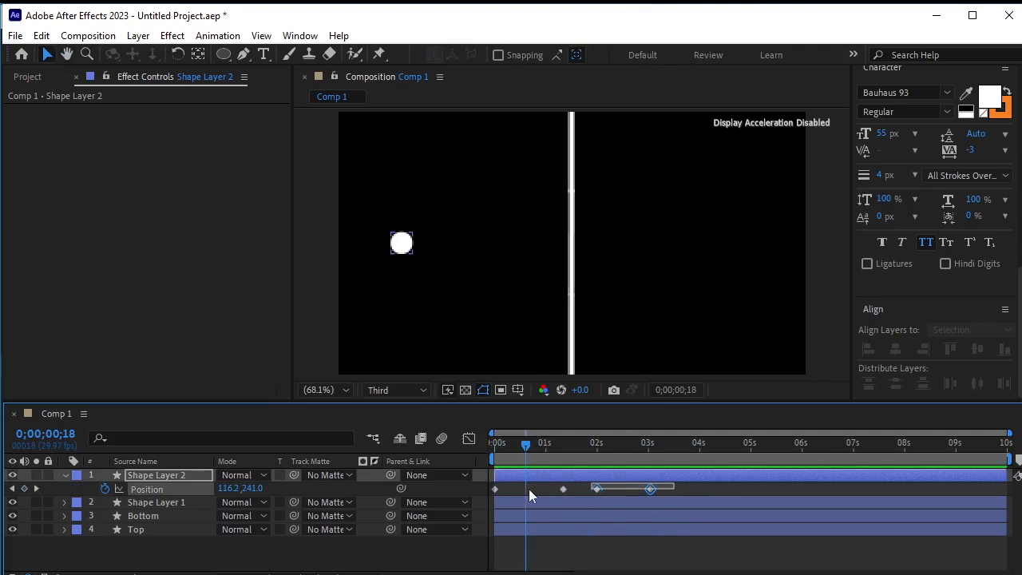
{"action": "left_click_drag", "start_coordinate": [491, 489], "coordinate": [487, 490]}
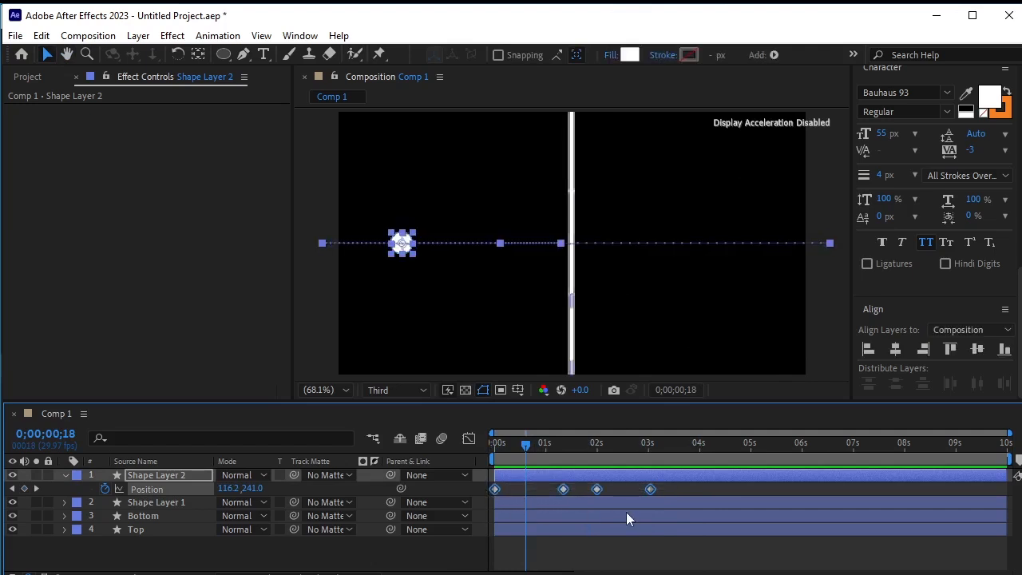
{"action": "key", "text": "F9"}
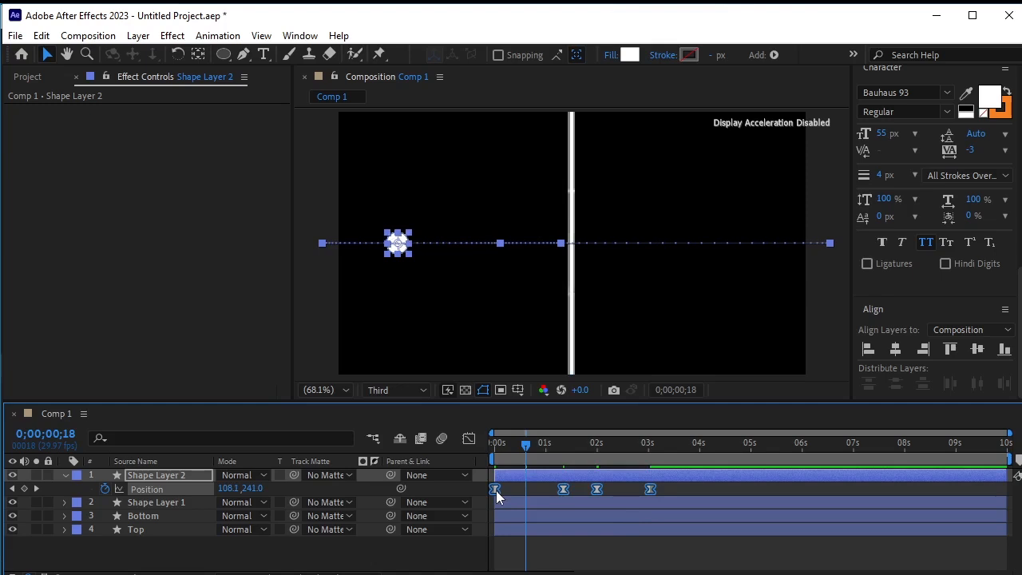
Set the incoming and outgoing velocity influence of all the circle's Position keyframes to 90%.
{"action": "key", "text": "ctrl+shift+k"}
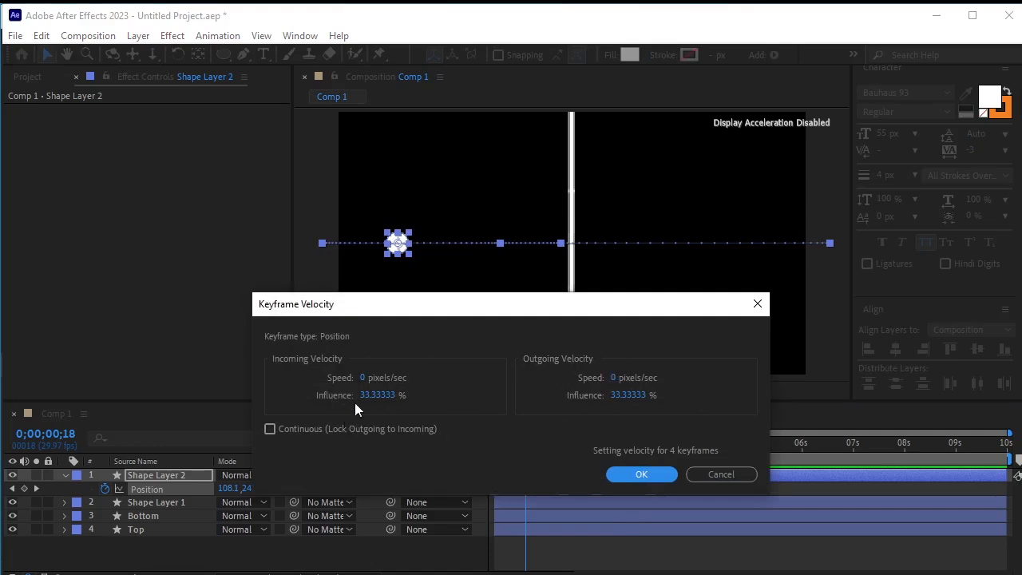
{"action": "left_click", "coordinate": [377, 394]}
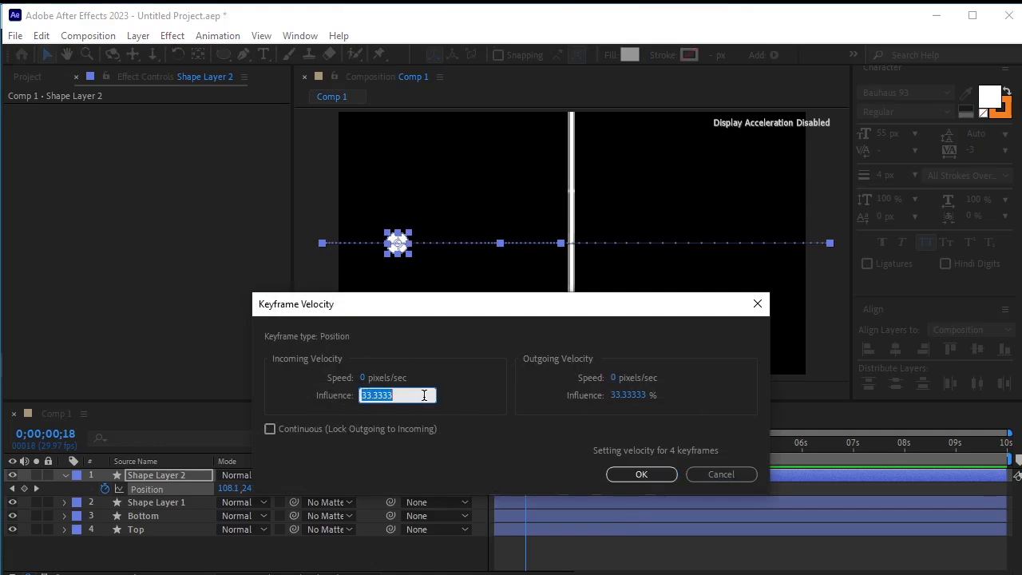
{"action": "type", "text": "90"}
{"action": "left_click", "coordinate": [631, 395]}
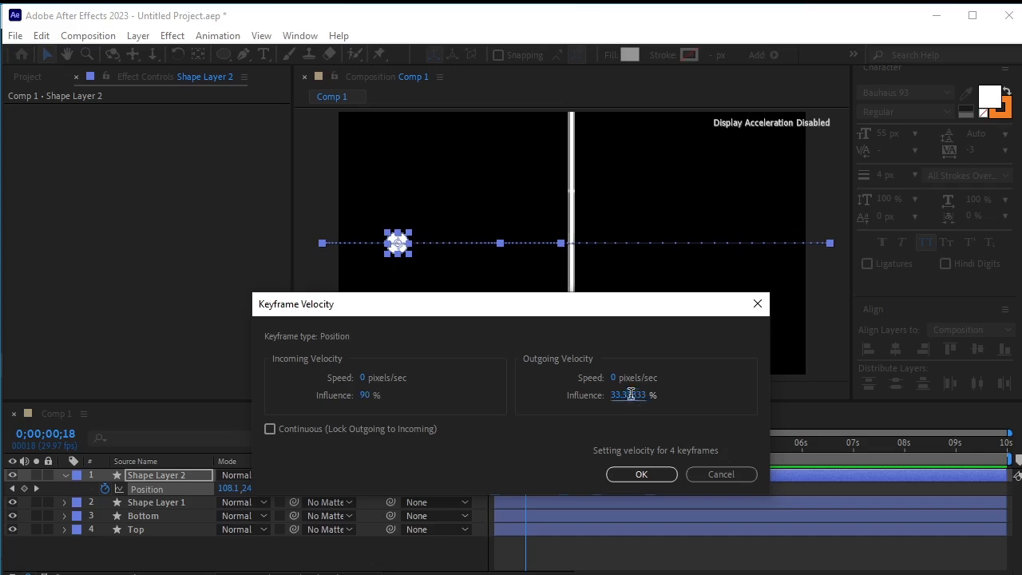
{"action": "type", "text": "90"}
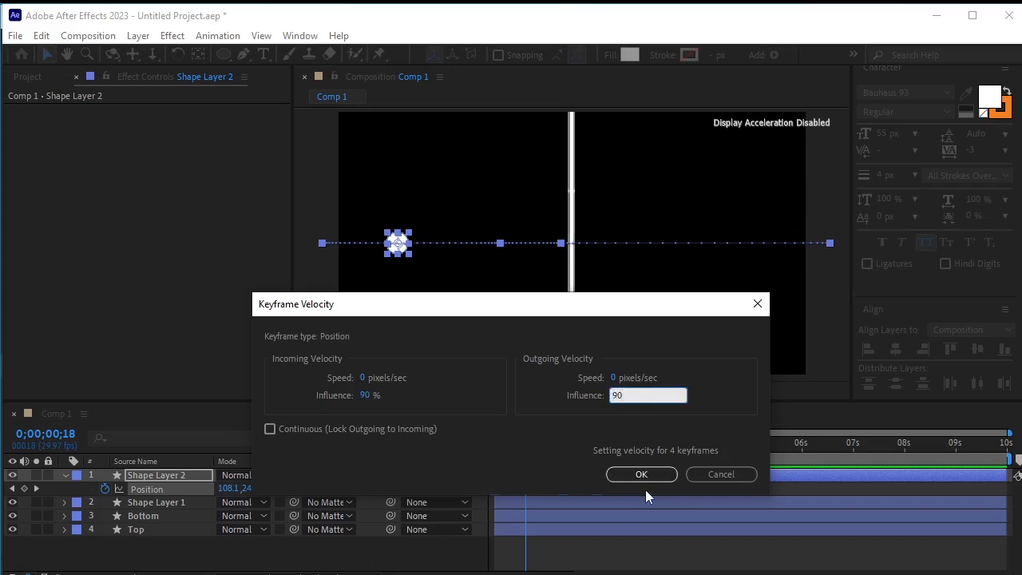
{"action": "left_click", "coordinate": [660, 475]}
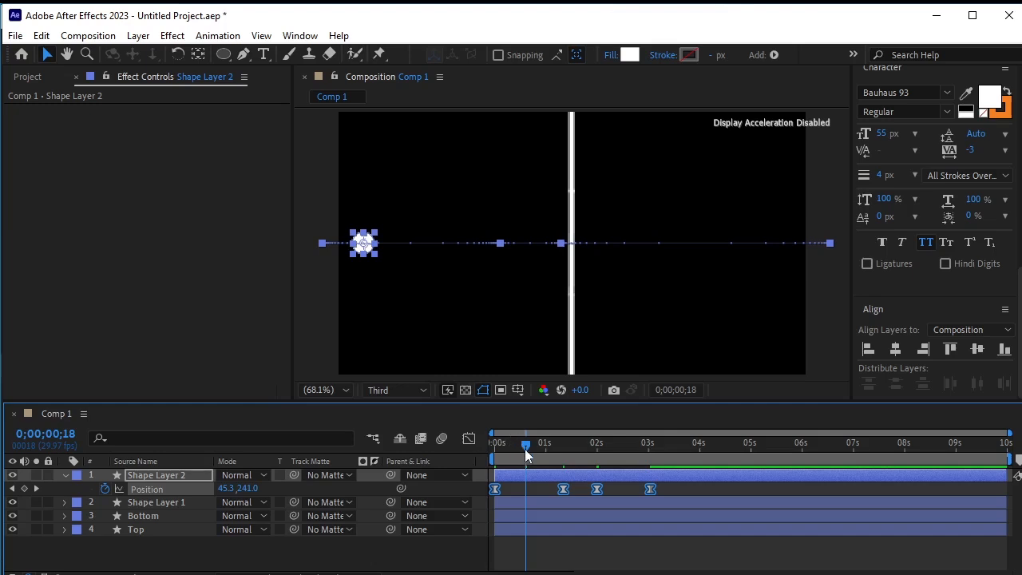
Play back the eased circle animation from the start and check its timing near the impact.
{"action": "left_click_drag", "start_coordinate": [524, 454], "coordinate": [490, 455]}
{"action": "left_click", "coordinate": [470, 559]}
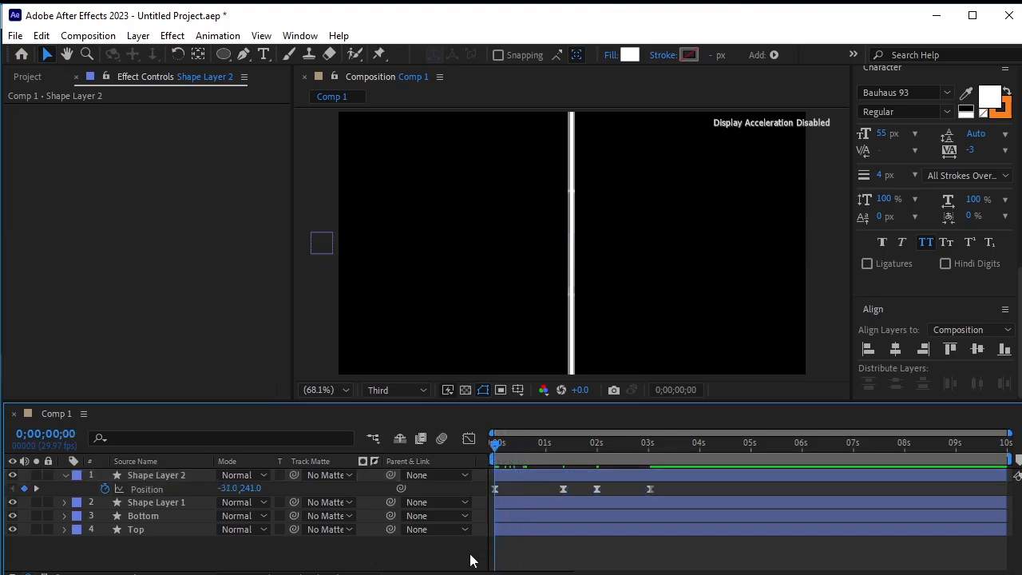
{"action": "key", "text": "space"}
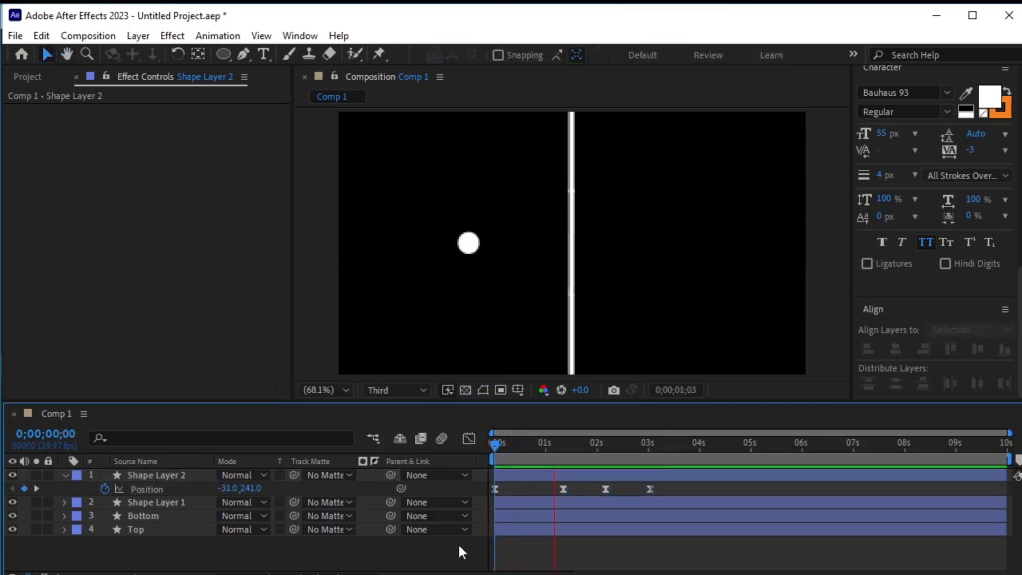
{"action": "left_click_drag", "start_coordinate": [638, 460], "coordinate": [572, 468]}
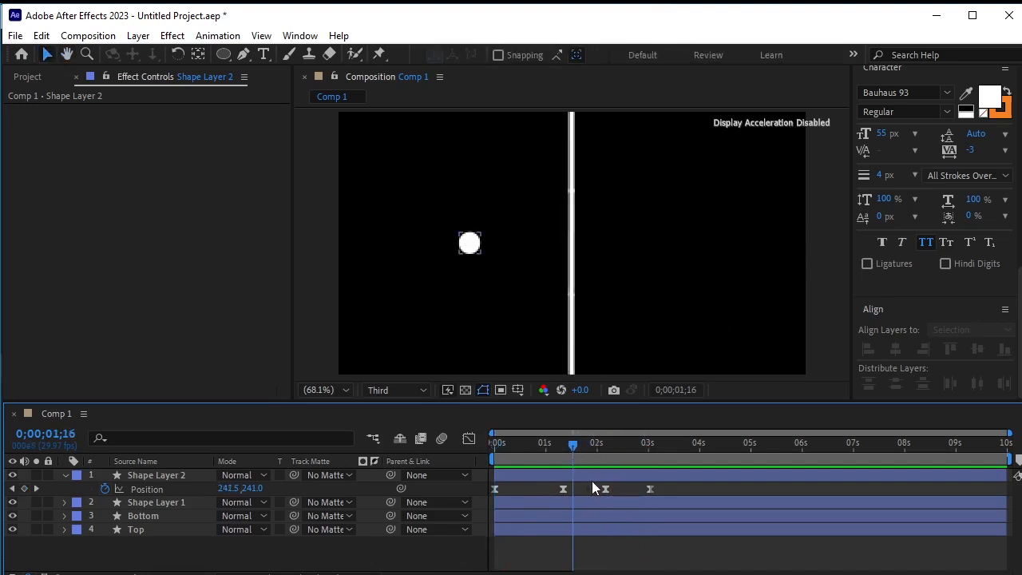
Set the circle's Position to 570, 241 at the 0;00;02;05 keyframe and 352, 241 at the 0;00;01;10 keyframe.
{"action": "left_click", "coordinate": [35, 488]}
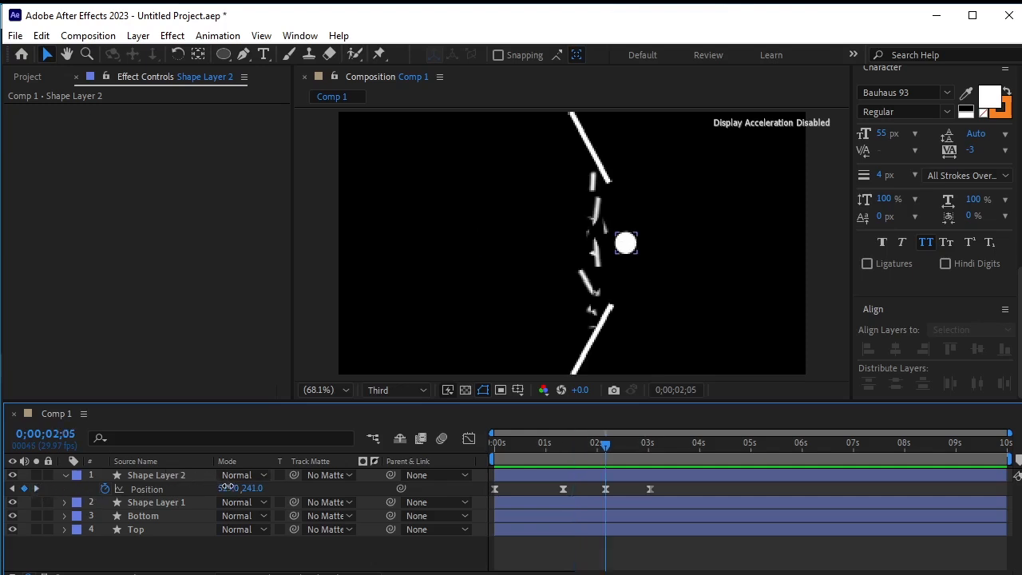
{"action": "left_click_drag", "start_coordinate": [229, 488], "coordinate": [261, 487]}
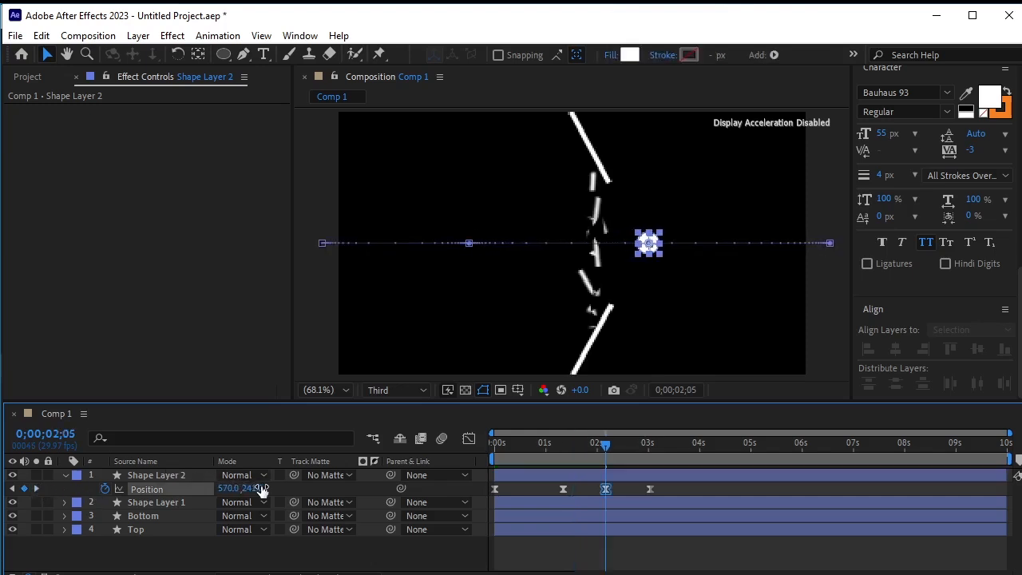
{"action": "left_click", "coordinate": [14, 489]}
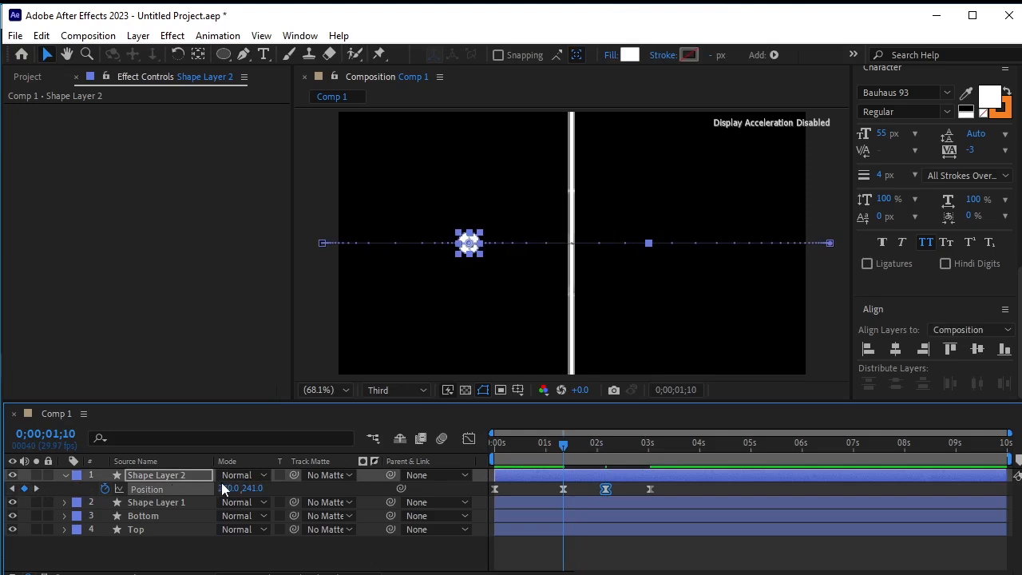
{"action": "left_click_drag", "start_coordinate": [221, 487], "coordinate": [316, 488]}
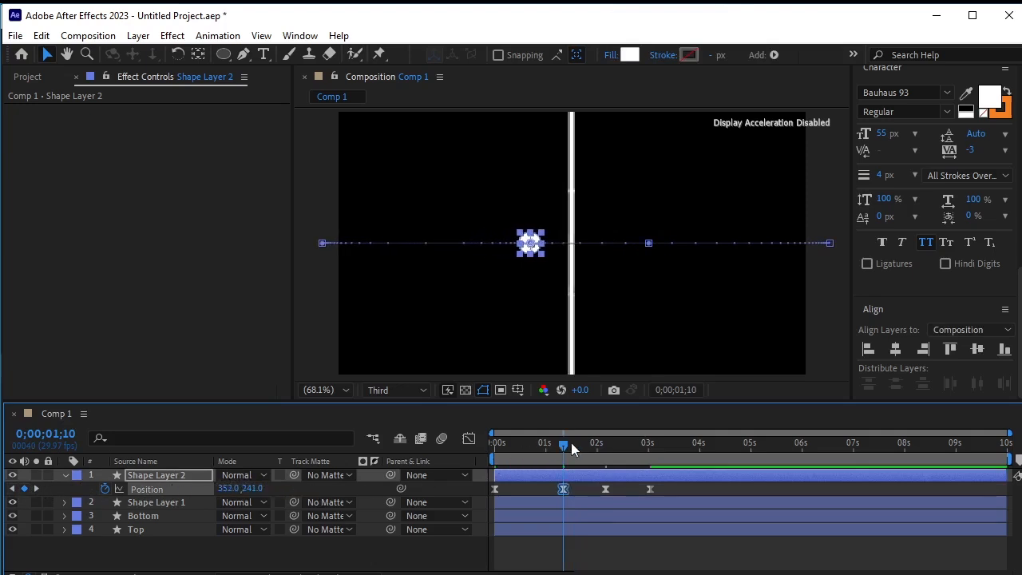
Preview the adjusted impact from the start and collapse the circle layer's properties.
{"action": "left_click_drag", "start_coordinate": [571, 442], "coordinate": [273, 497]}
{"action": "left_click", "coordinate": [367, 549]}
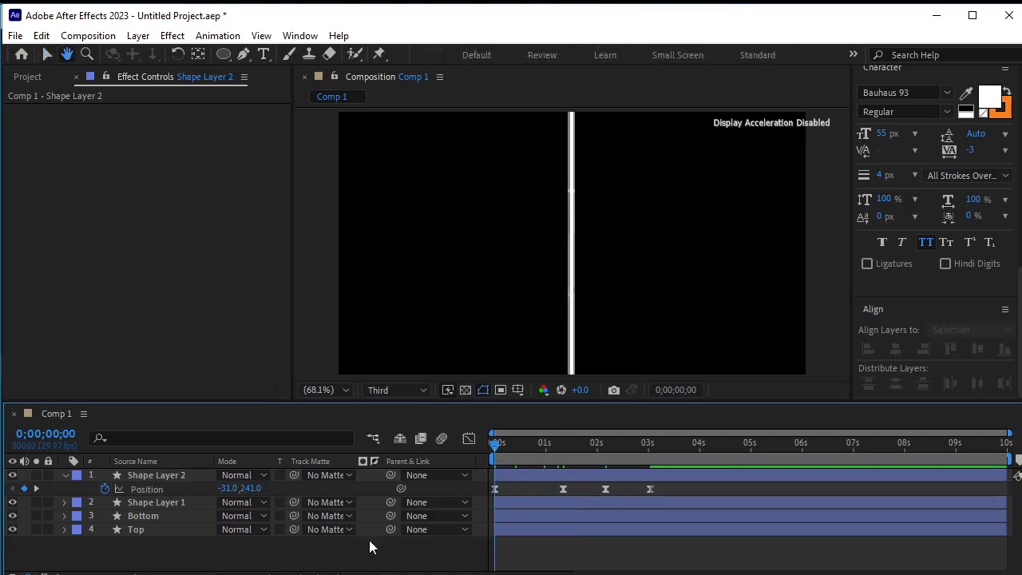
{"action": "key", "text": "space"}
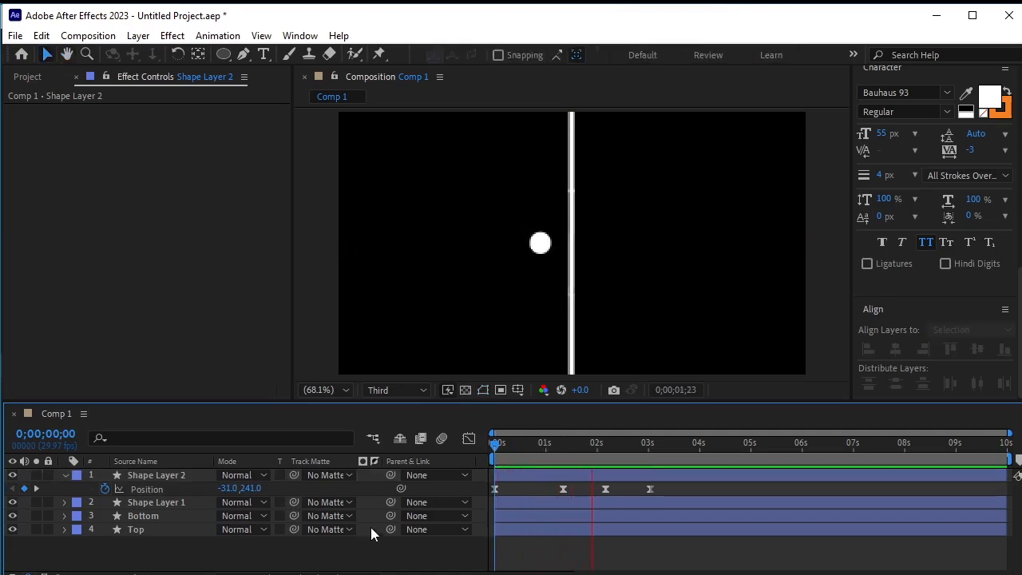
{"action": "left_click", "coordinate": [661, 447]}
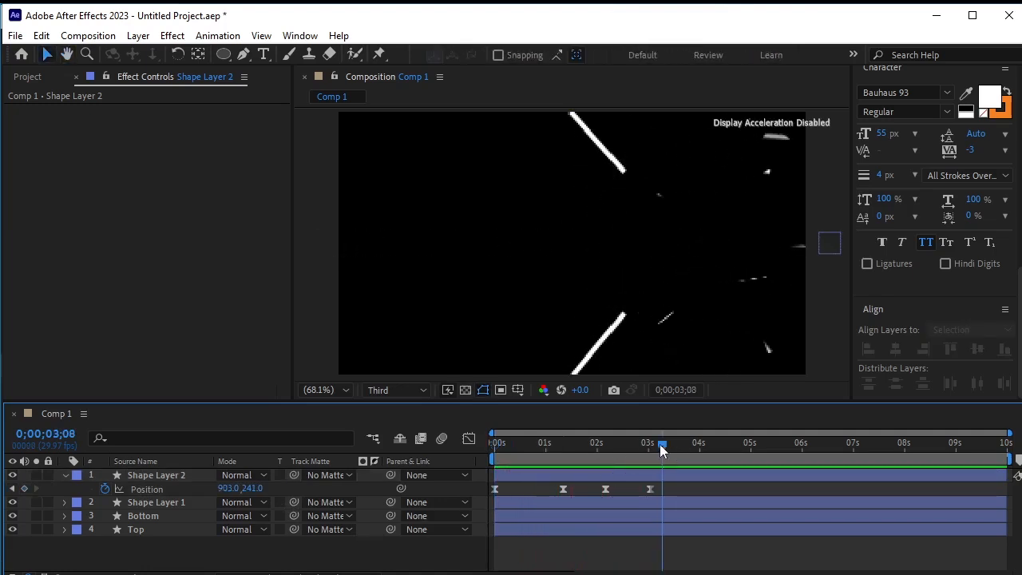
{"action": "left_click", "coordinate": [65, 474]}
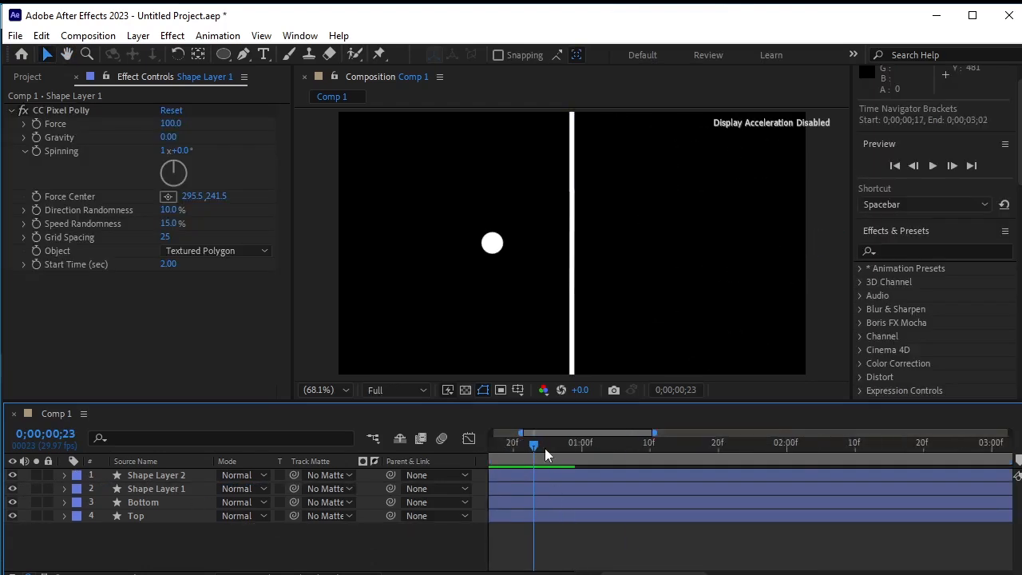
{"action": "left_click_drag", "start_coordinate": [526, 444], "coordinate": [512, 459]}
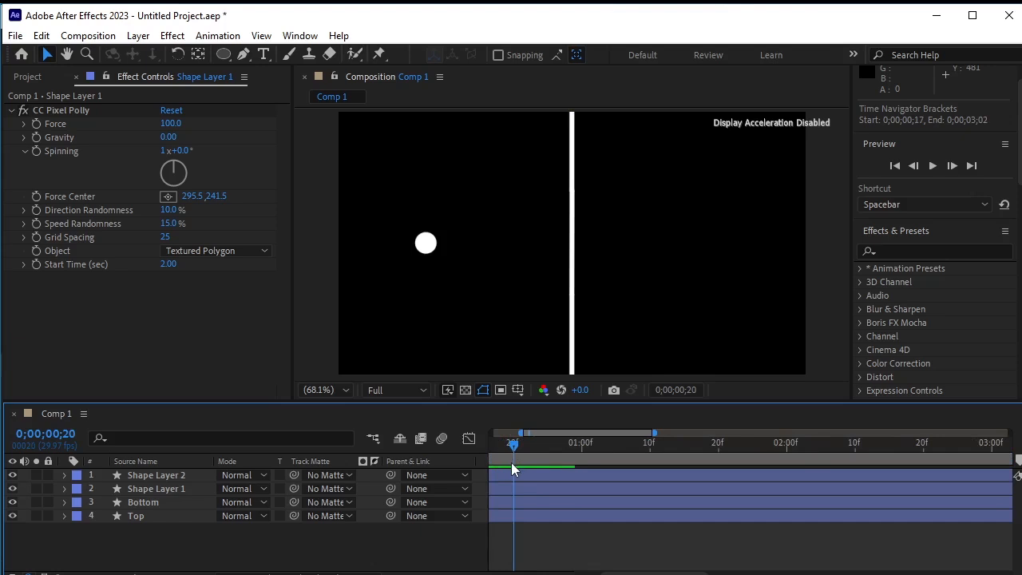
{"action": "key", "text": "="}
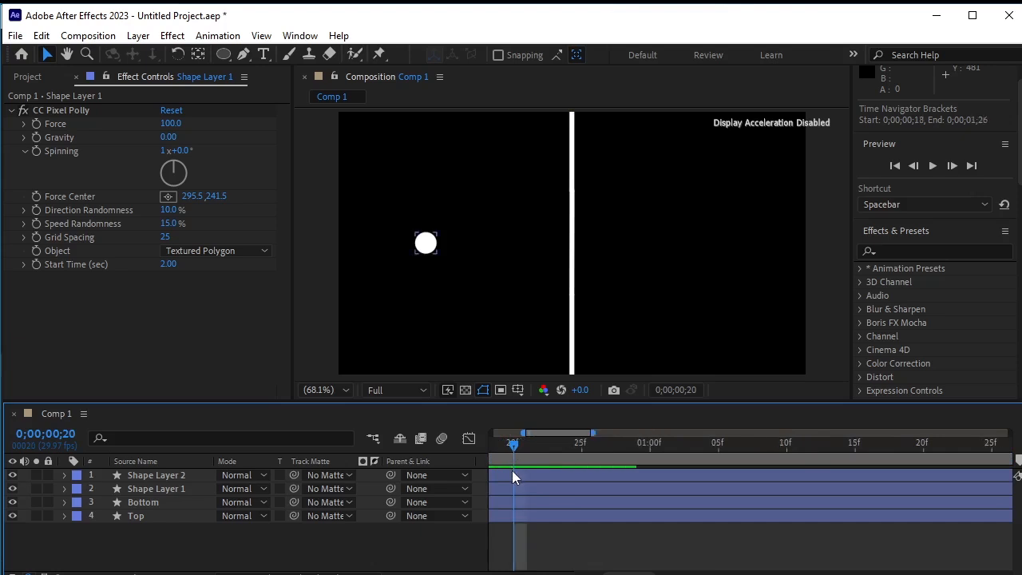
{"action": "key", "text": "minus"}
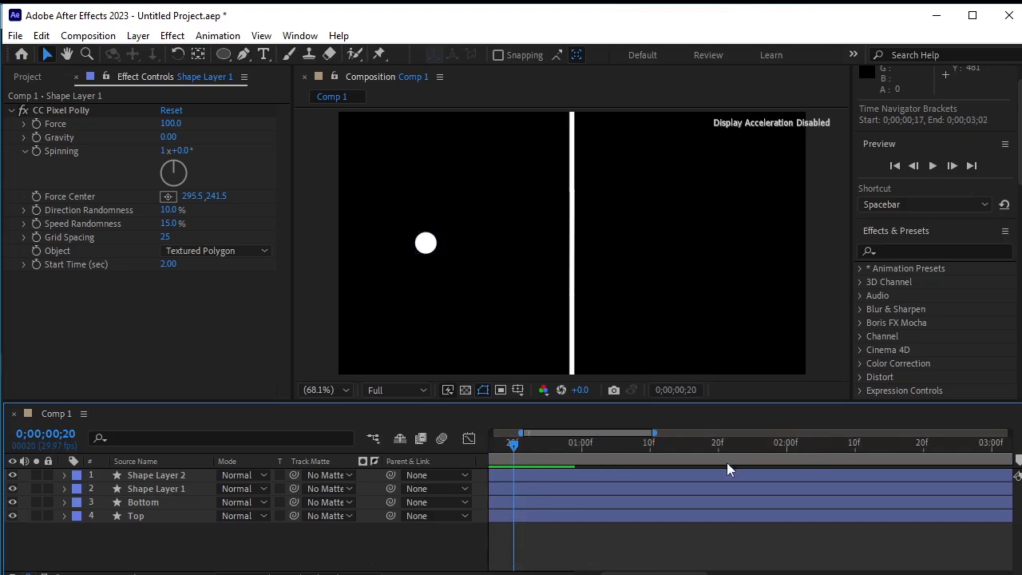
Add a new adjustment layer above all the shape layers in Comp 1.
{"action": "left_click", "coordinate": [138, 38]}
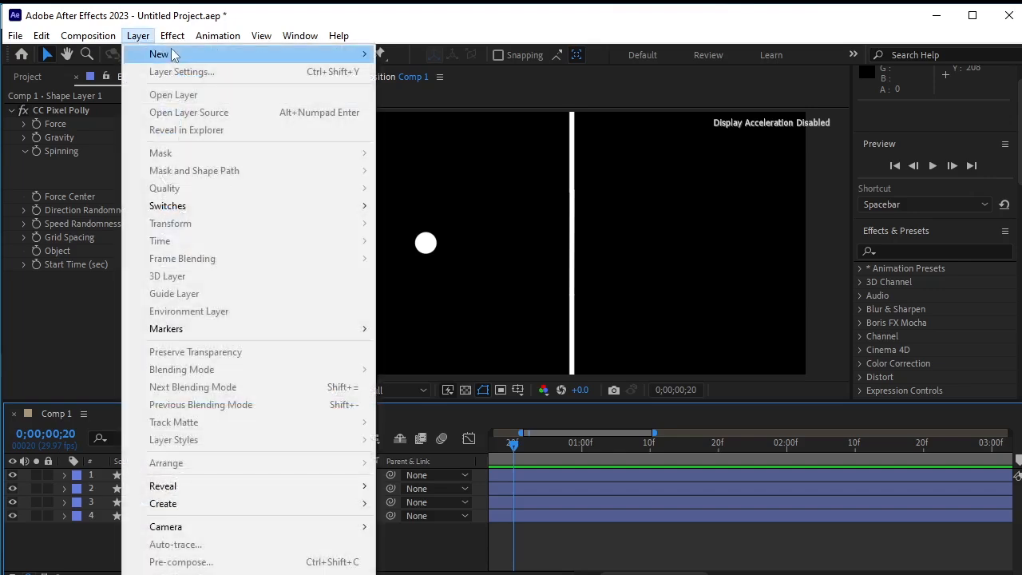
{"action": "mouse_move", "coordinate": [183, 54]}
{"action": "left_click", "coordinate": [451, 163]}
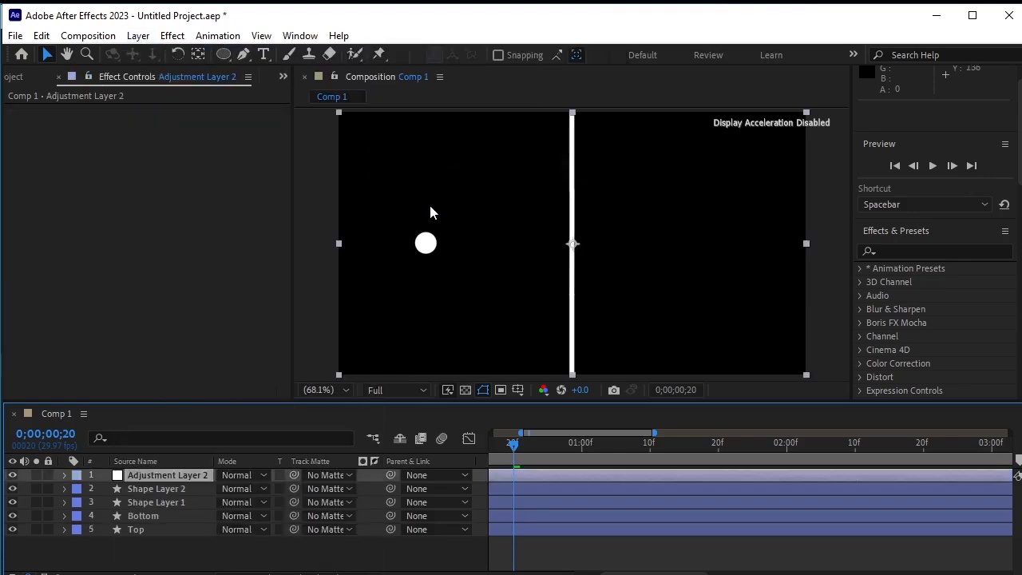
Find the Glow effect from the Stylize group and apply it to Adjustment Layer 2.
{"action": "left_click", "coordinate": [891, 251]}
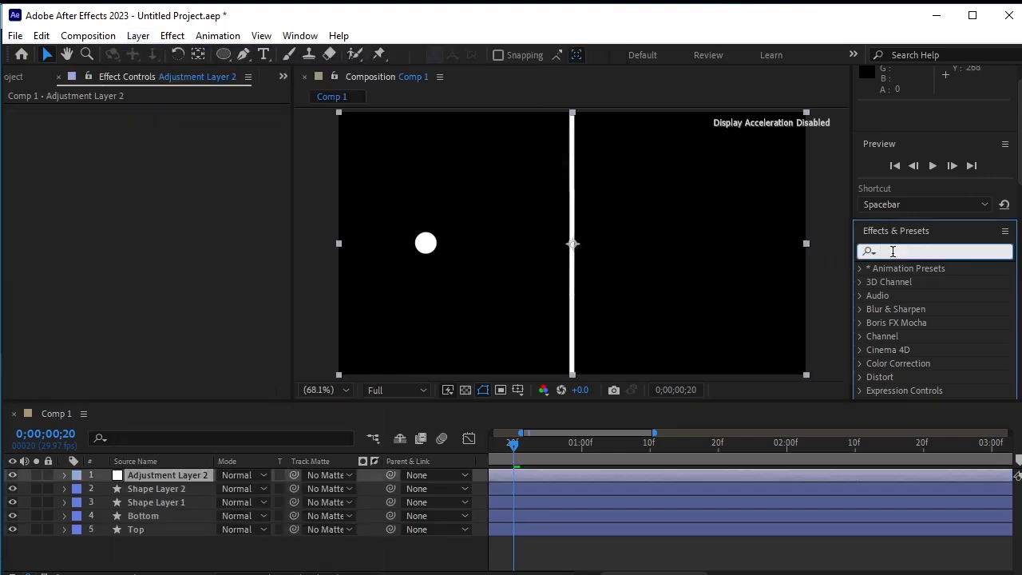
{"action": "type", "text": "glow"}
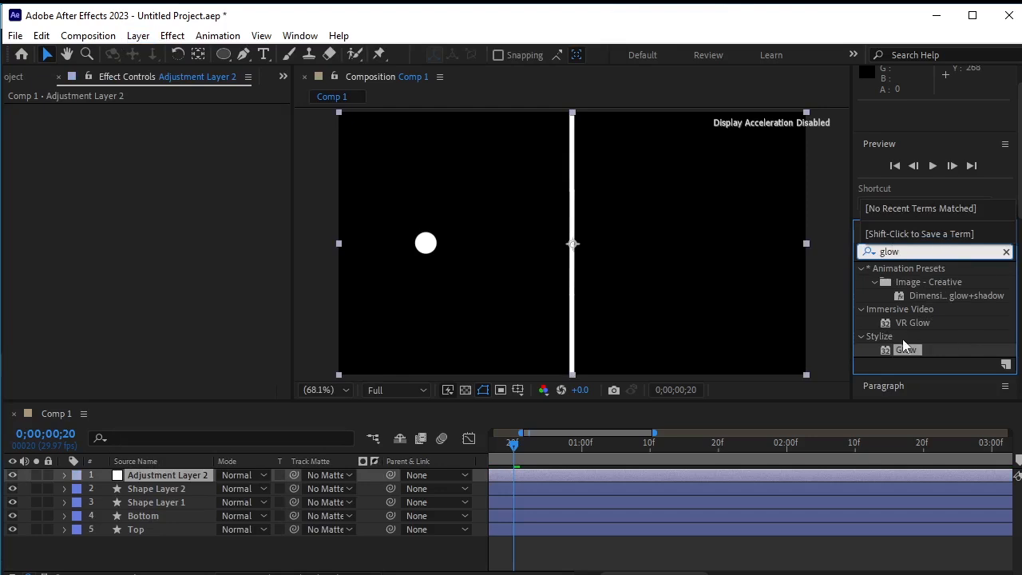
{"action": "left_click_drag", "start_coordinate": [905, 350], "coordinate": [189, 479]}
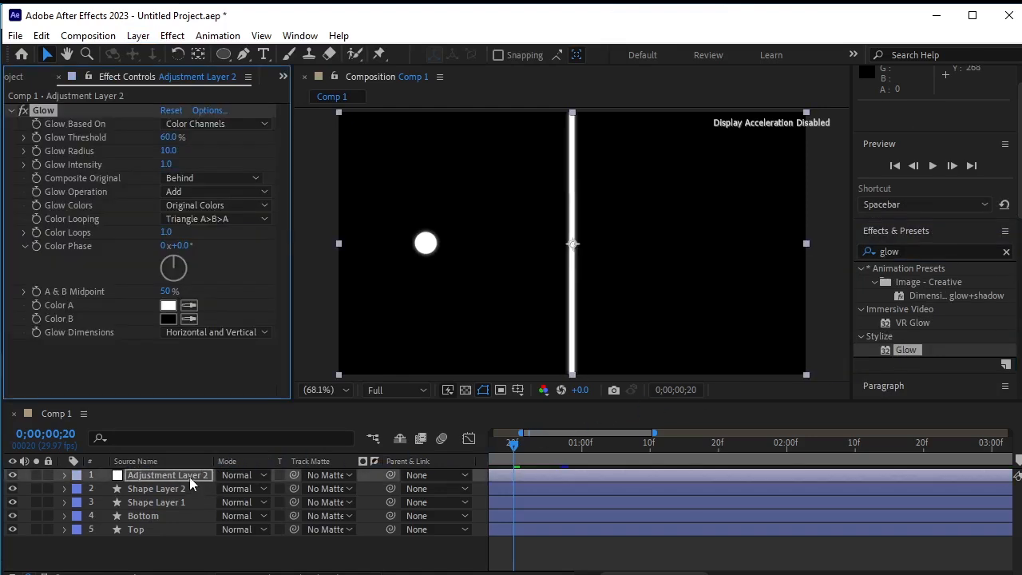
Set the Glow Radius to 30 and turn on keyframing for it at 0;00;00;20.
{"action": "left_click", "coordinate": [166, 151]}
{"action": "type", "text": "3"}
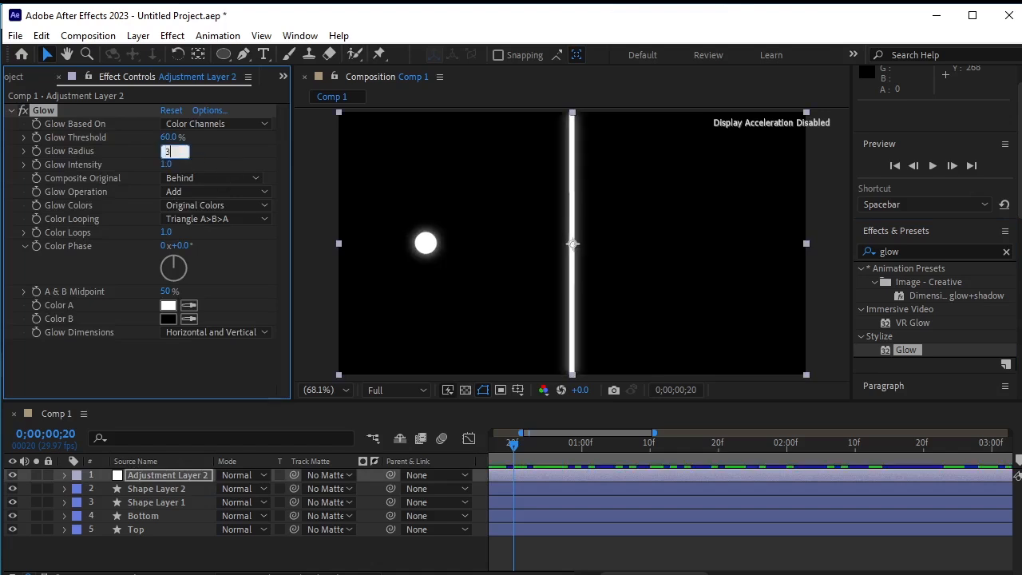
{"action": "type", "text": "0"}
{"action": "key", "text": "Return"}
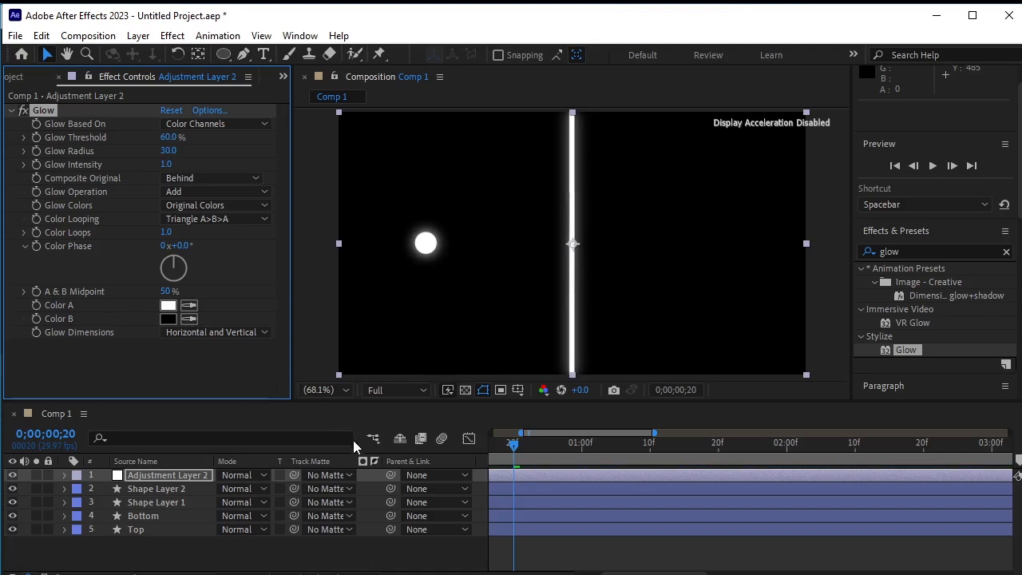
{"action": "key", "text": "ctrl+z"}
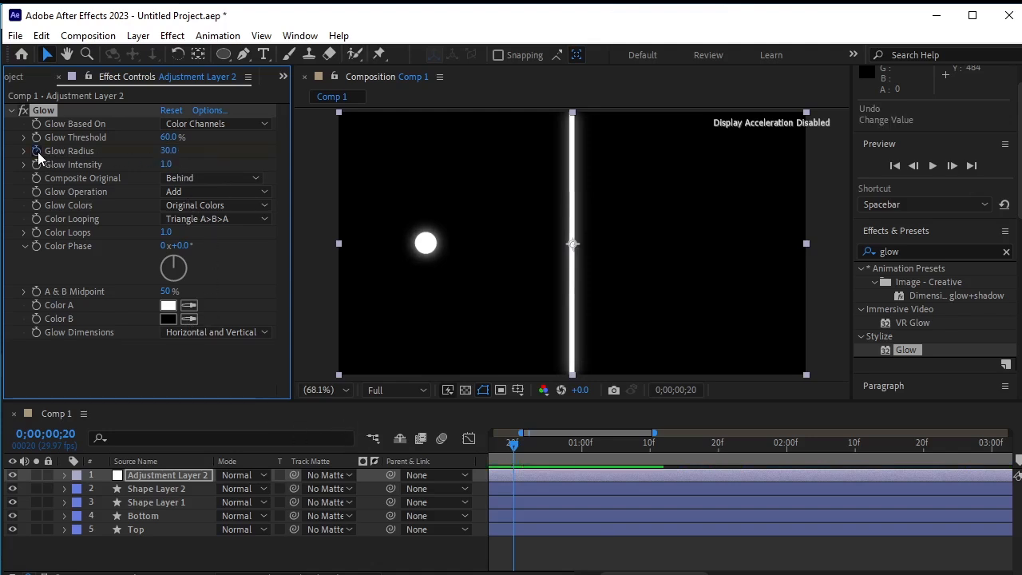
Add a Glow Radius keyframe with the value 0 at 0;00;00;25.
{"action": "left_click_drag", "start_coordinate": [517, 445], "coordinate": [538, 459]}
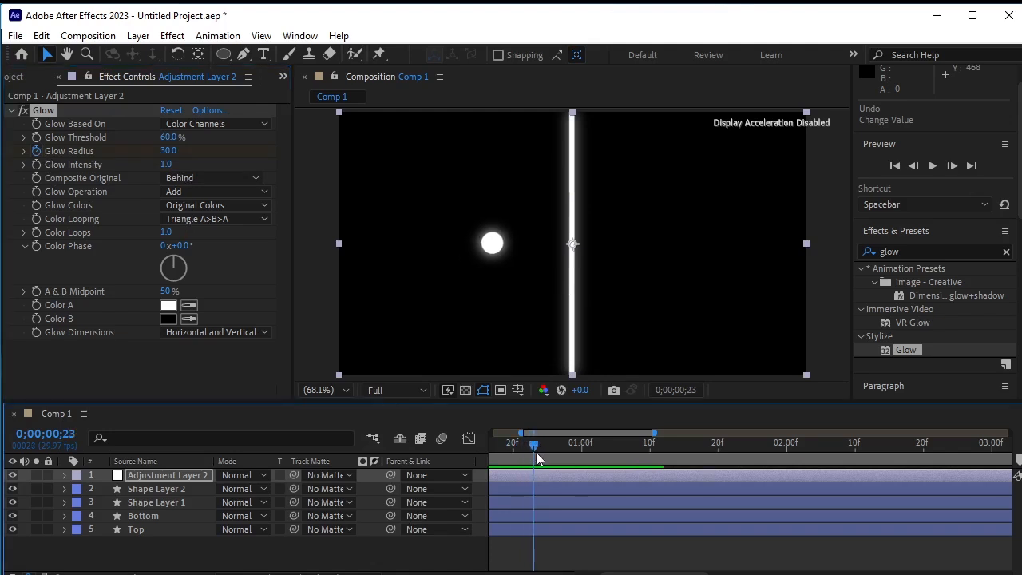
{"action": "key", "text": "equal"}
{"action": "key", "text": "equal"}
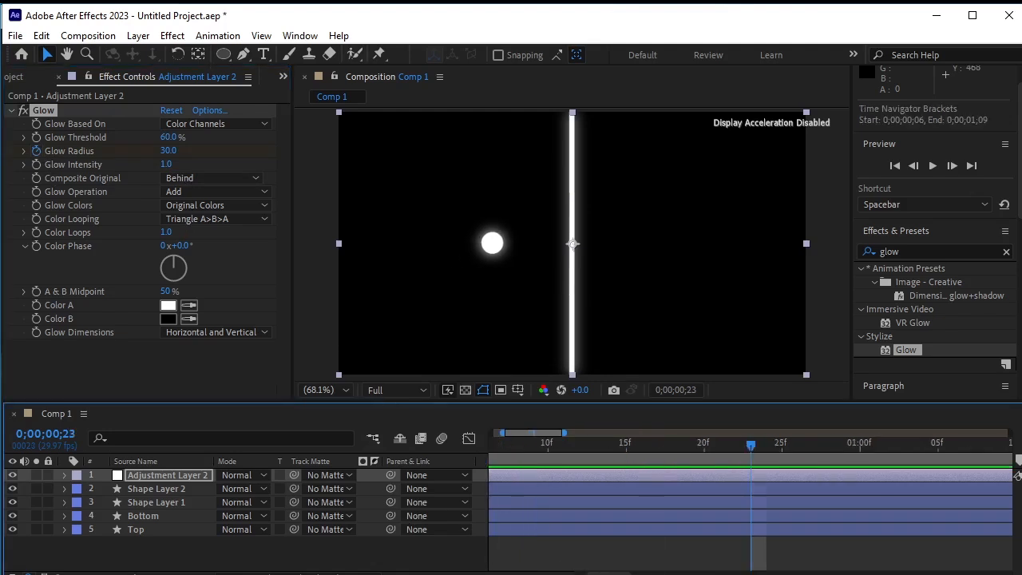
{"action": "key", "text": "minus"}
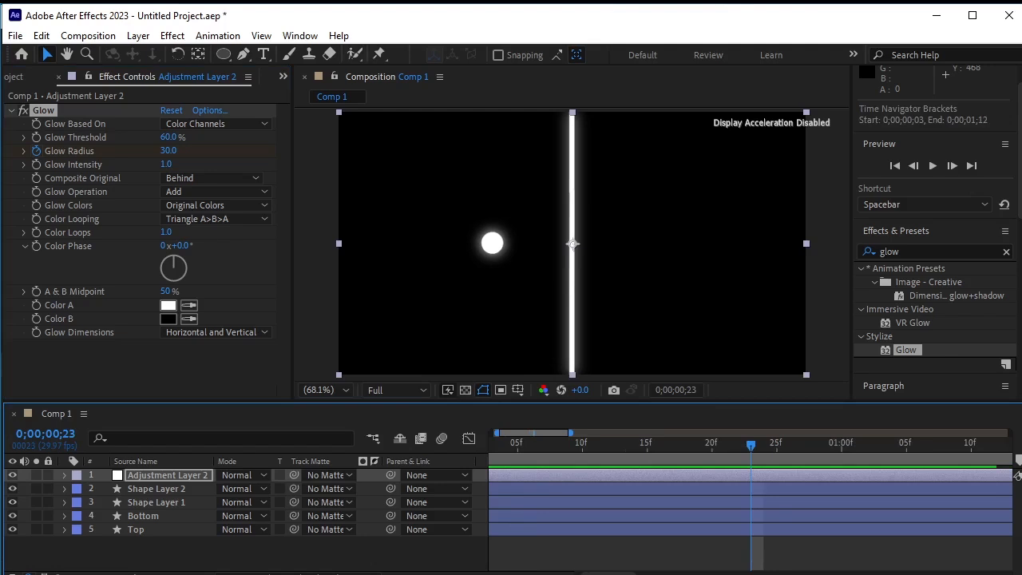
{"action": "key", "text": "minus"}
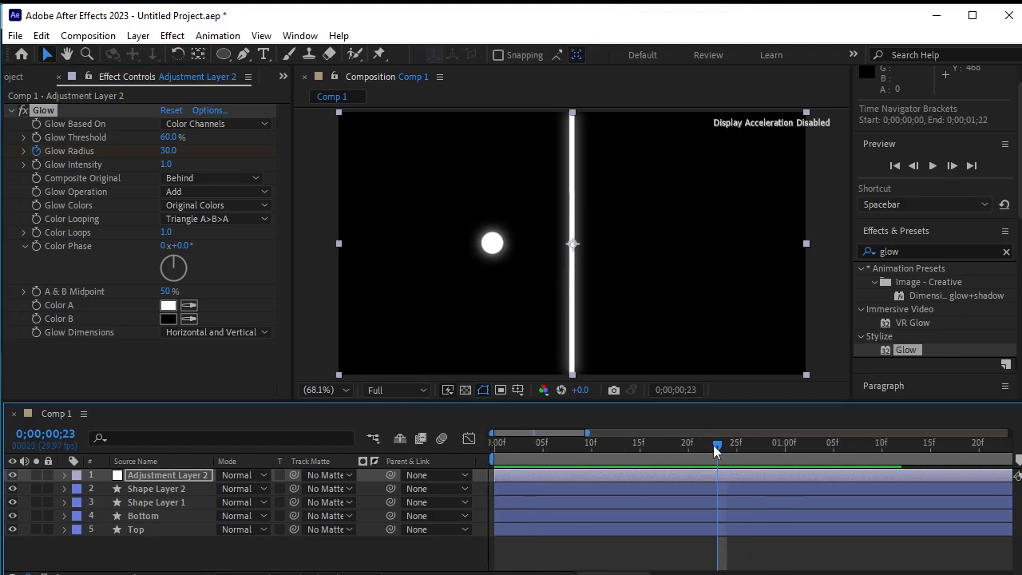
{"action": "left_click_drag", "start_coordinate": [714, 448], "coordinate": [735, 451]}
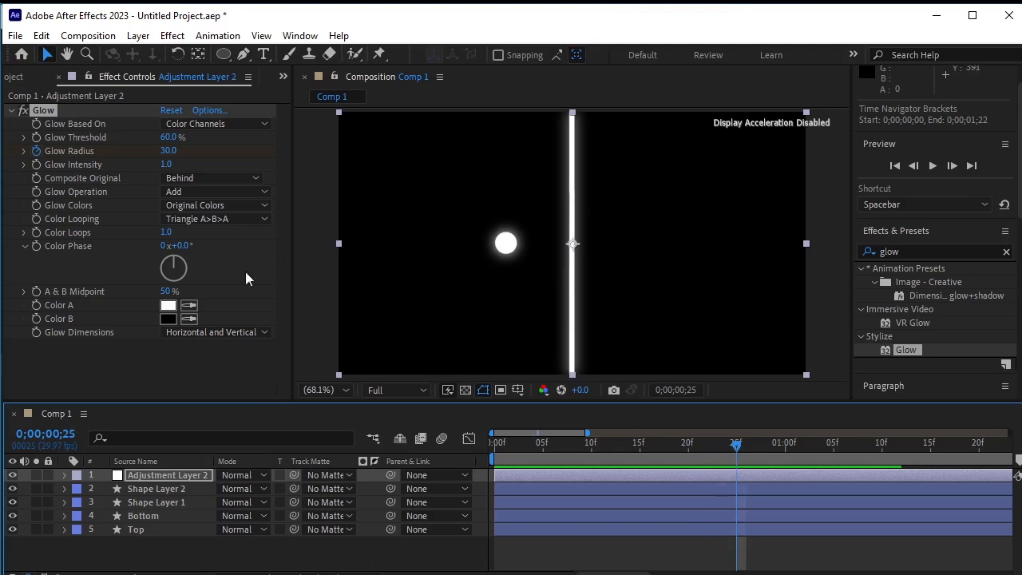
{"action": "left_click", "coordinate": [168, 151]}
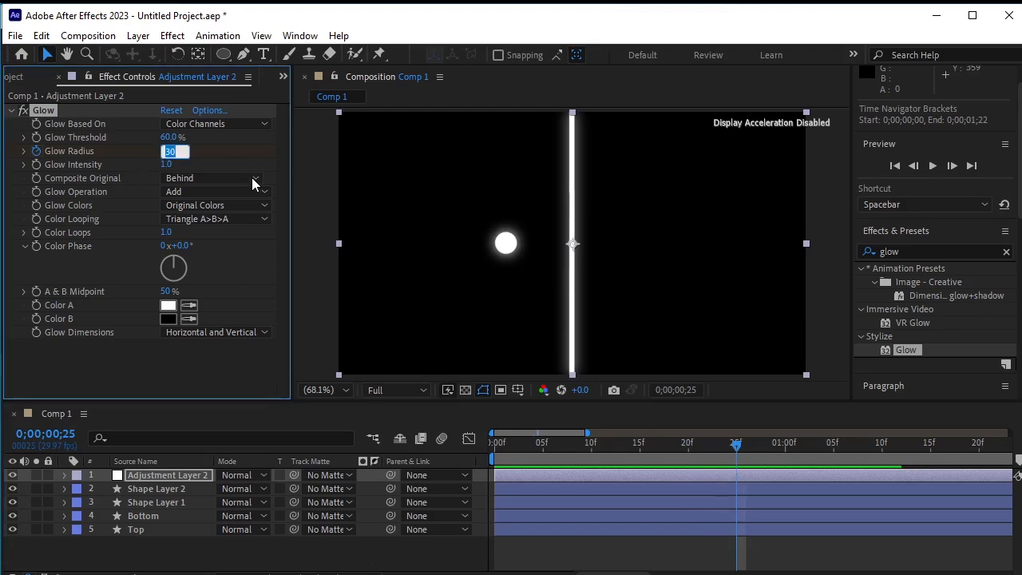
{"action": "type", "text": "0"}
{"action": "key", "text": "Return"}
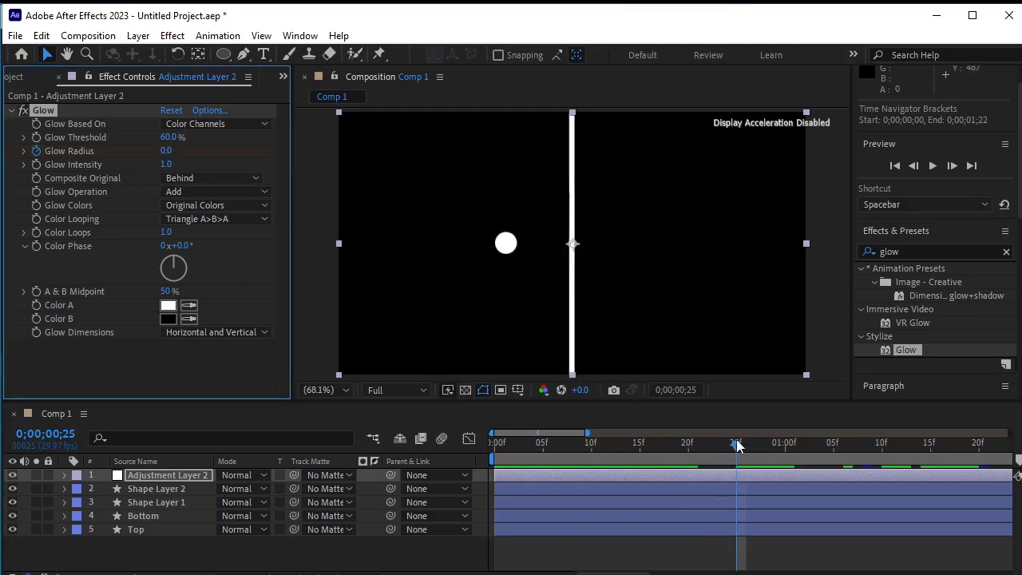
Keyframe the Glow Radius to 30 at 0;00;01;00 and to 0 at 0;00;01;05.
{"action": "left_click_drag", "start_coordinate": [737, 445], "coordinate": [784, 451]}
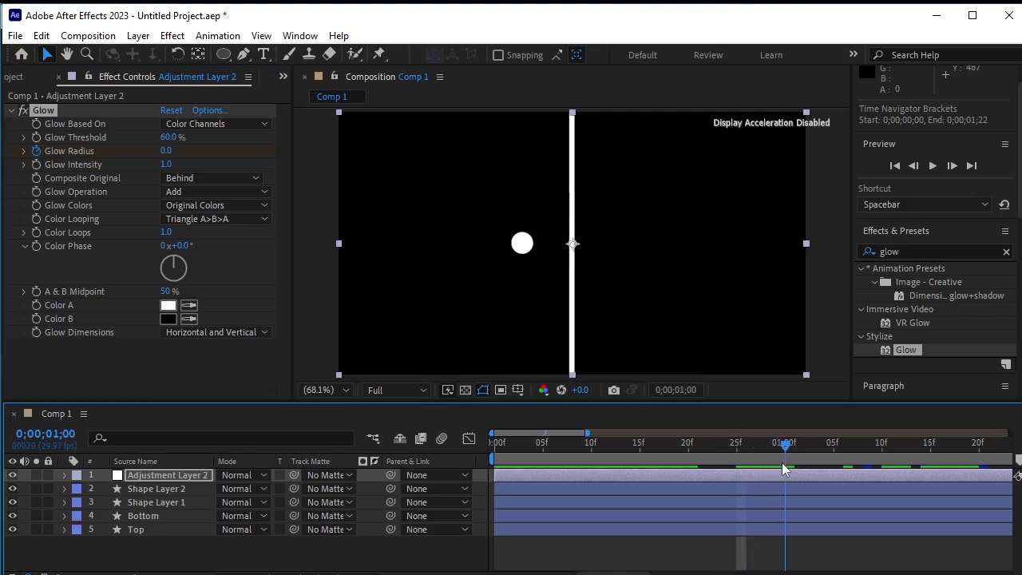
{"action": "left_click", "coordinate": [167, 151]}
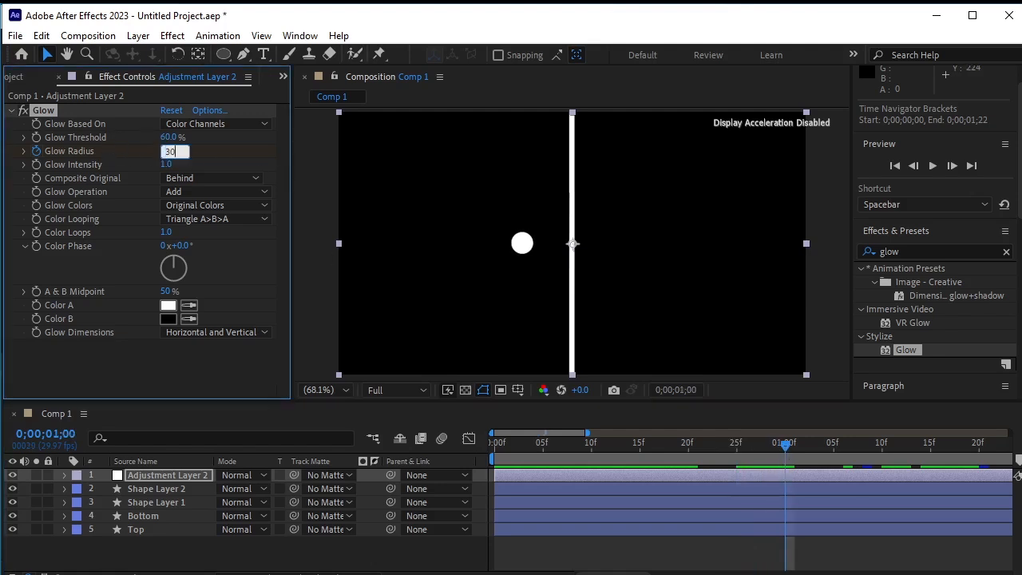
{"action": "key", "text": "Return"}
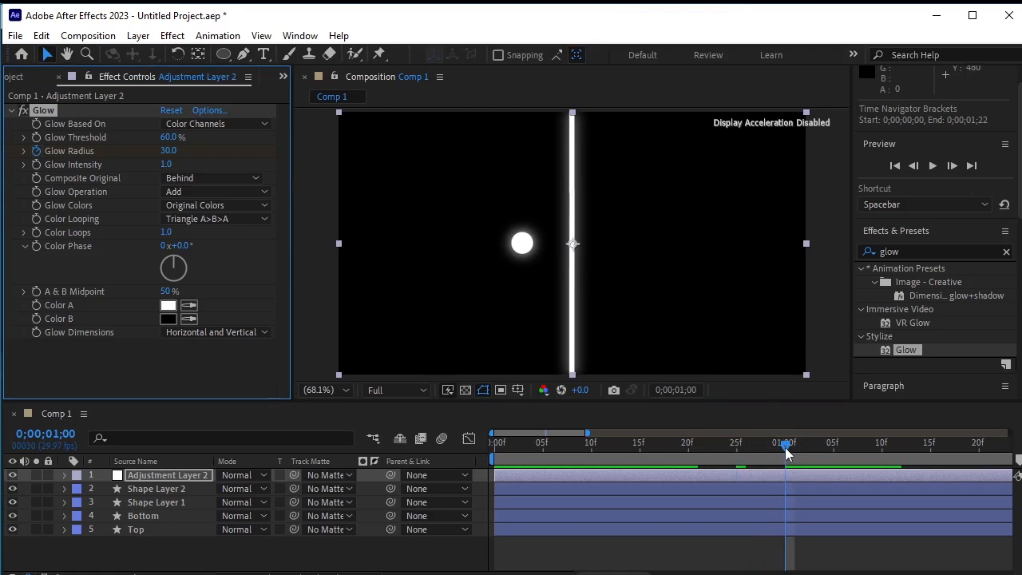
{"action": "mouse_move", "coordinate": [785, 452]}
{"action": "left_mouse_down"}
{"action": "mouse_move", "coordinate": [784, 466]}
{"action": "mouse_move", "coordinate": [840, 474]}
{"action": "left_mouse_up"}
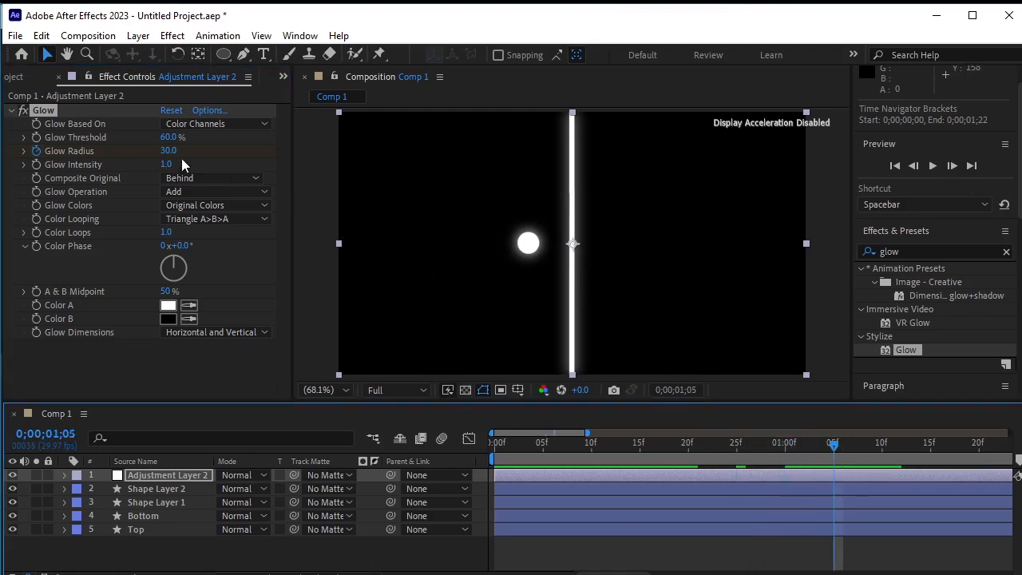
{"action": "left_click", "coordinate": [168, 151]}
{"action": "type", "text": "0"}
{"action": "key", "text": "Return"}
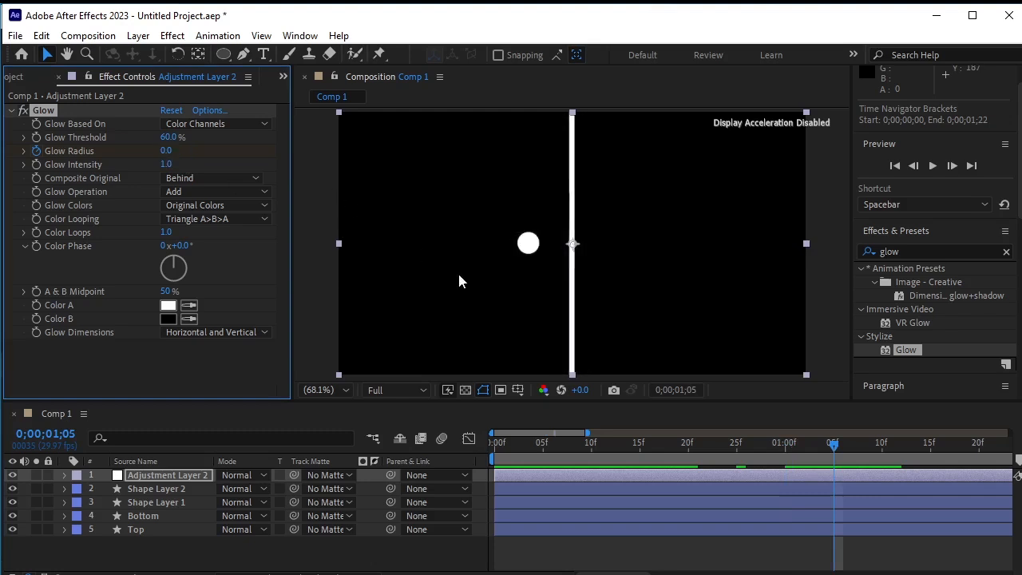
Keyframe the Glow Radius to 30 at 0;00;01;10 and to 0 at 0;00;01;15.
{"action": "left_click_drag", "start_coordinate": [840, 446], "coordinate": [883, 463]}
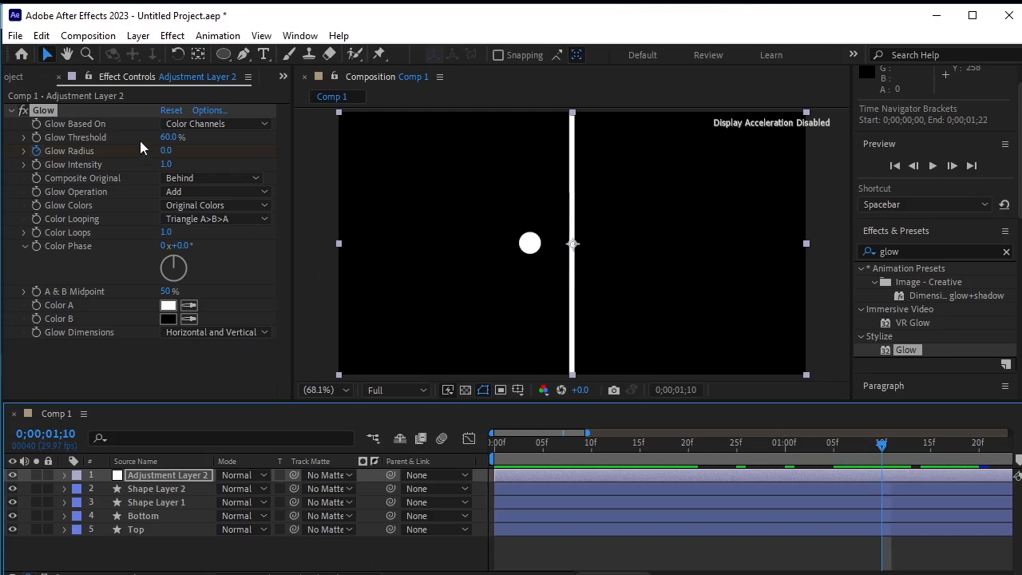
{"action": "left_click", "coordinate": [174, 154]}
{"action": "left_click", "coordinate": [174, 154]}
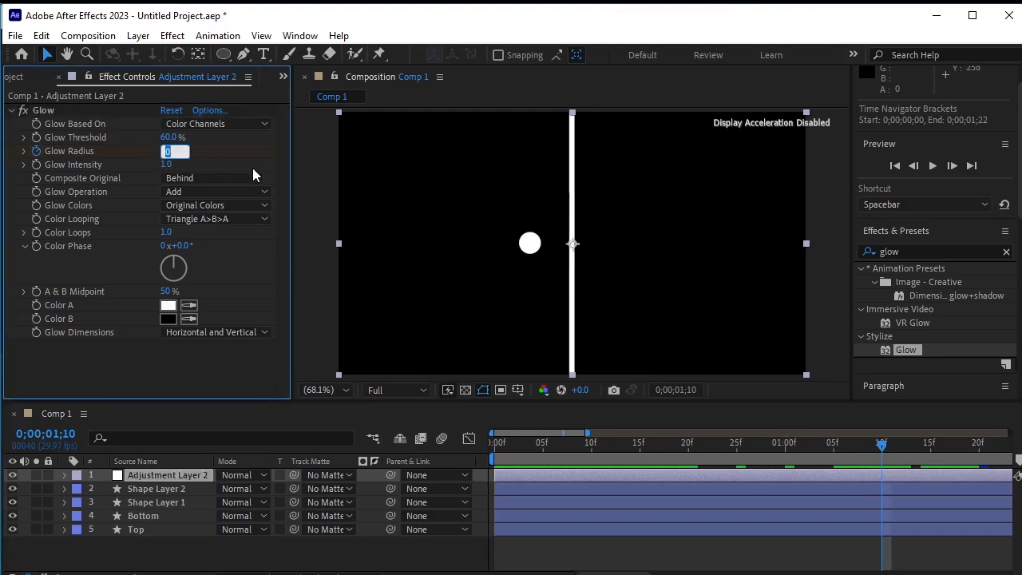
{"action": "key", "text": "Return"}
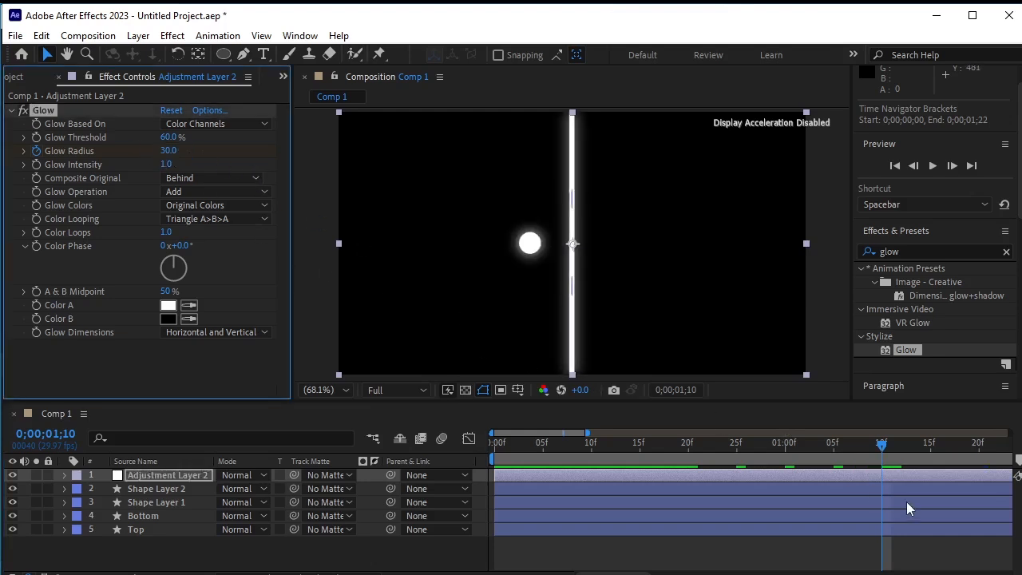
{"action": "left_click_drag", "start_coordinate": [880, 445], "coordinate": [935, 469]}
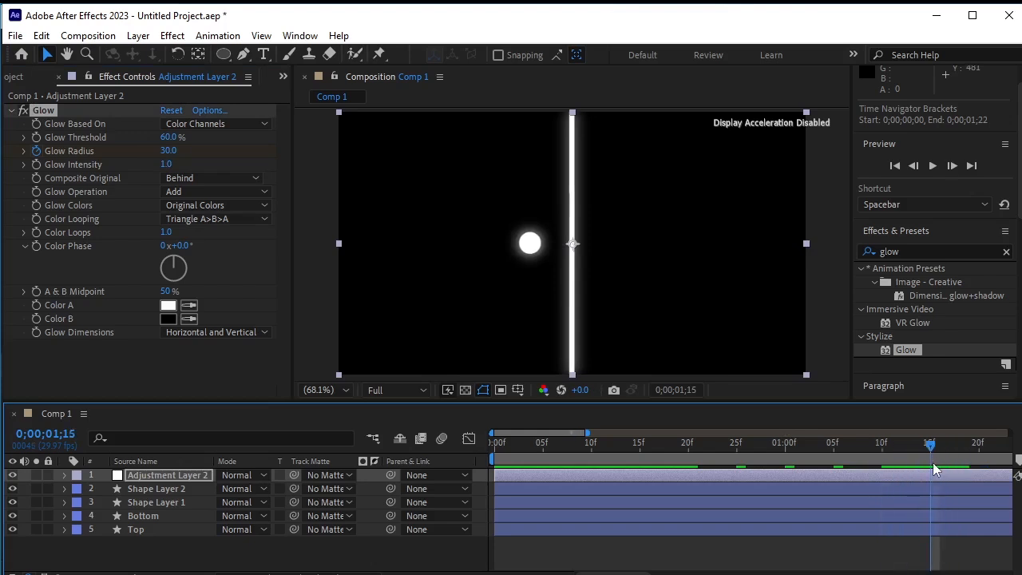
{"action": "key", "text": "minus"}
{"action": "mouse_move", "coordinate": [873, 450]}
{"action": "left_mouse_down"}
{"action": "mouse_move", "coordinate": [958, 464]}
{"action": "mouse_move", "coordinate": [876, 468]}
{"action": "left_mouse_up"}
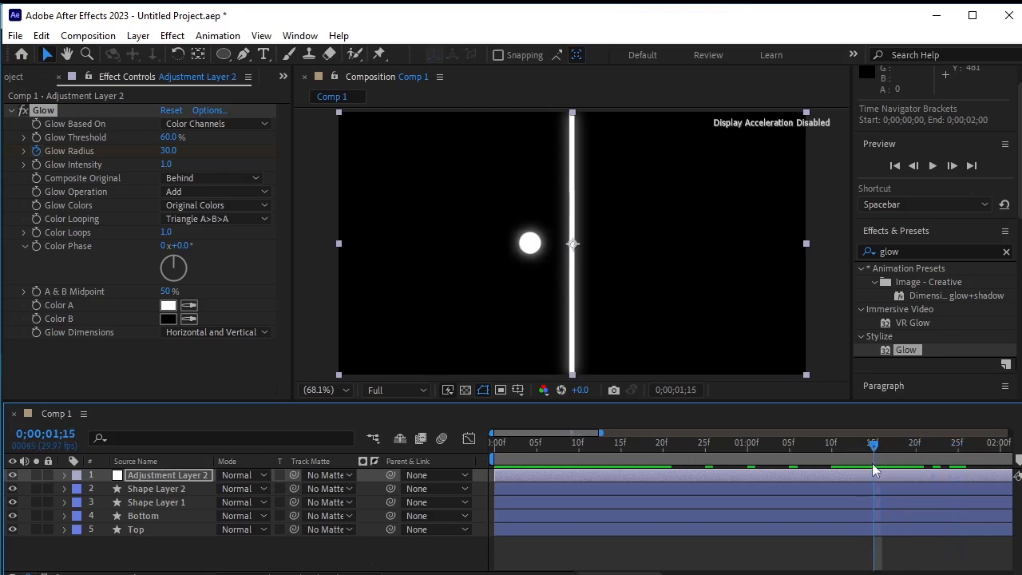
{"action": "left_click", "coordinate": [168, 150]}
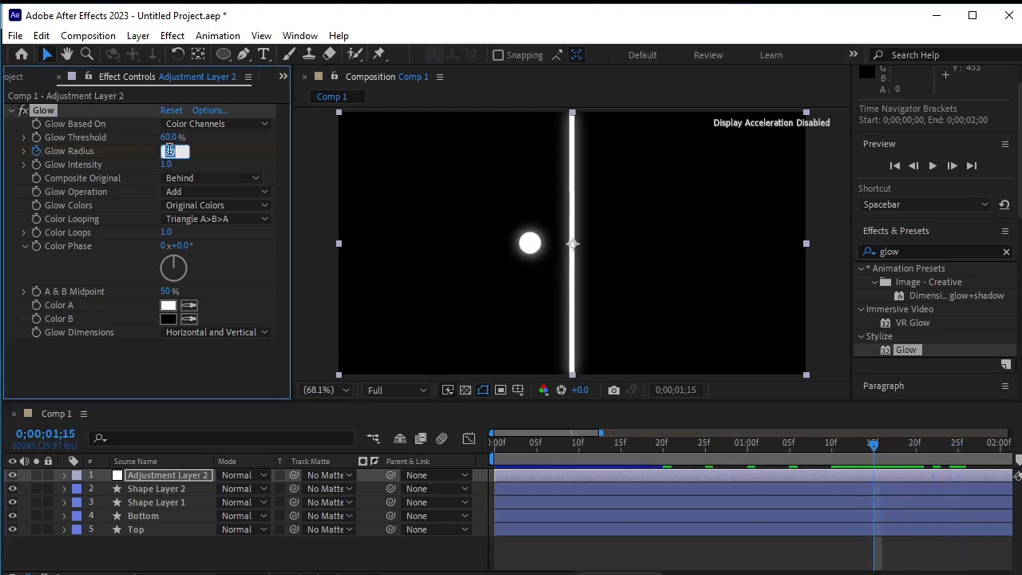
{"action": "type", "text": "0"}
{"action": "key", "text": "Return"}
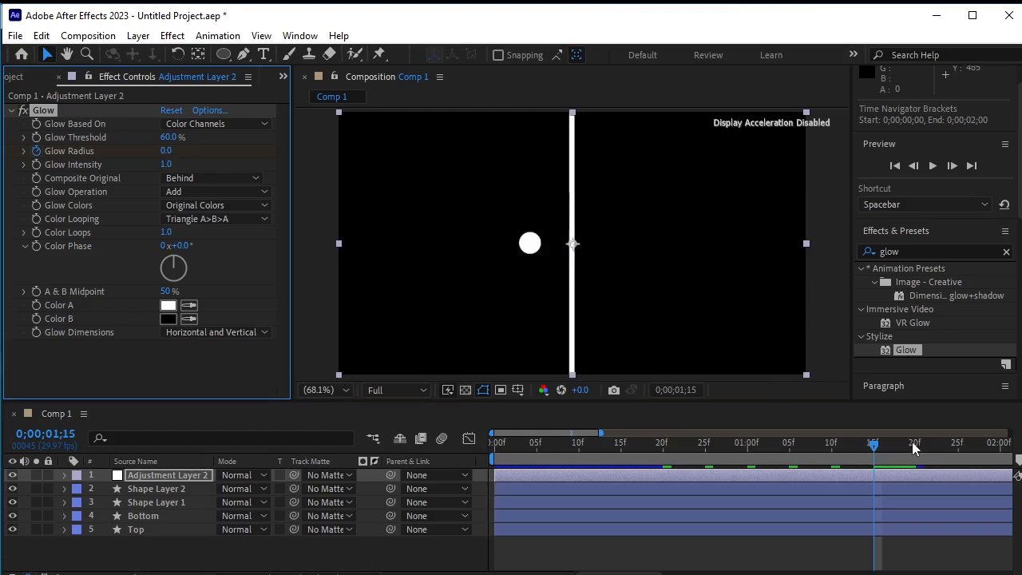
Keyframe the Glow Radius to 30 at 0;00;01;20 and to 0 at 0;00;01;25.
{"action": "left_click_drag", "start_coordinate": [876, 444], "coordinate": [916, 447]}
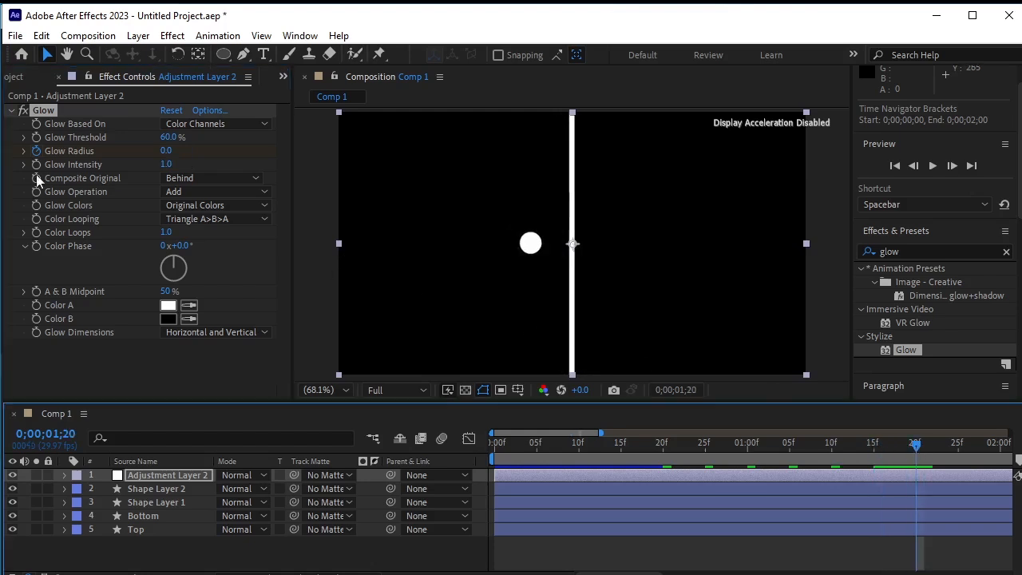
{"action": "left_click", "coordinate": [165, 151]}
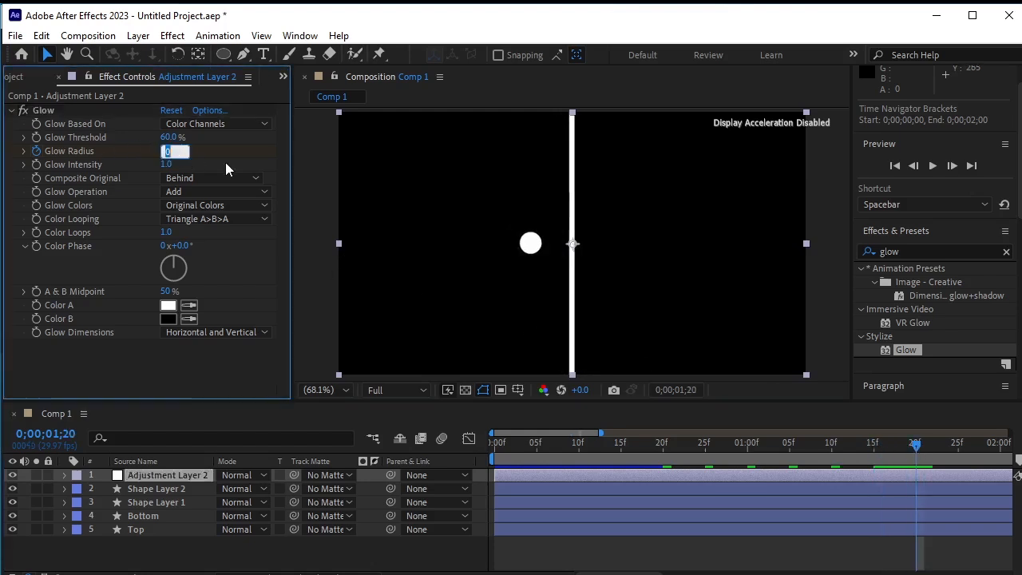
{"action": "type", "text": "30"}
{"action": "key", "text": "Return"}
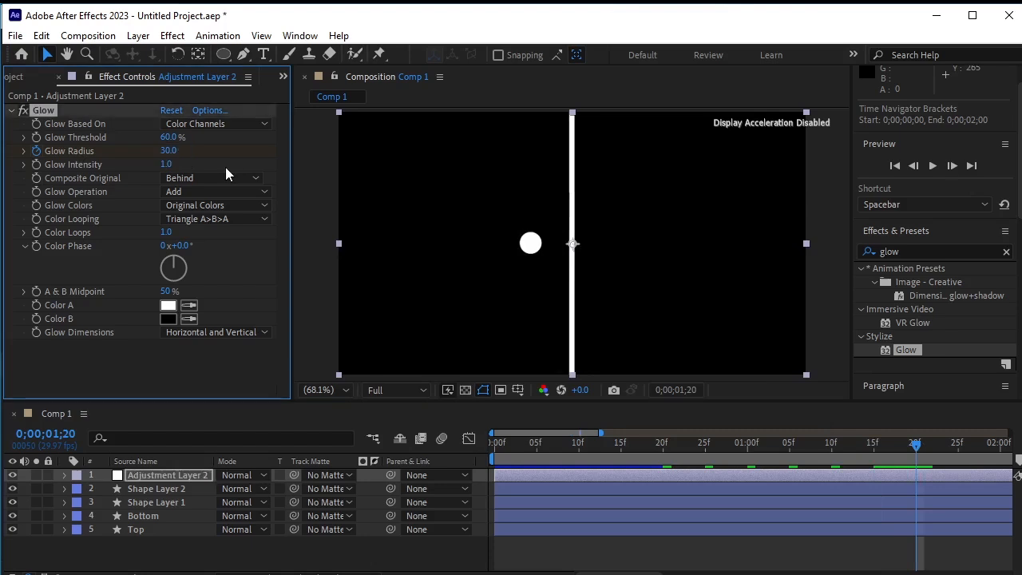
{"action": "left_click_drag", "start_coordinate": [918, 447], "coordinate": [961, 462]}
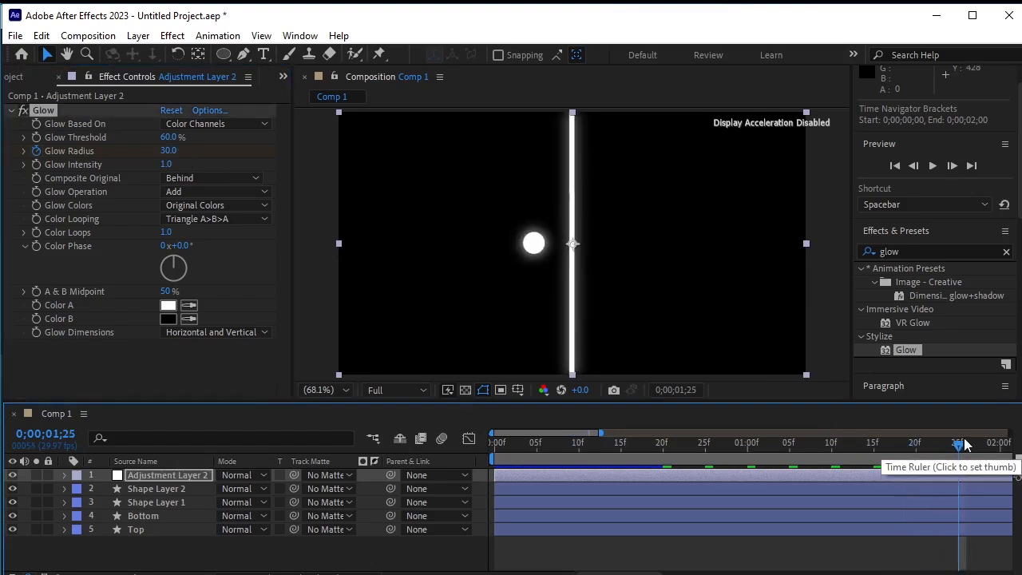
{"action": "key", "text": "d"}
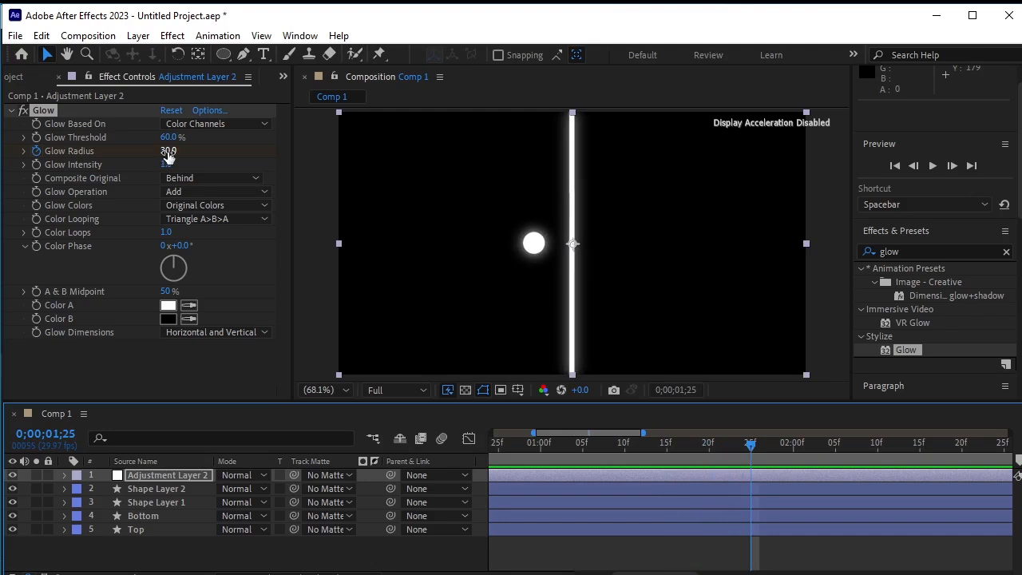
{"action": "left_click", "coordinate": [166, 151]}
{"action": "type", "text": "0"}
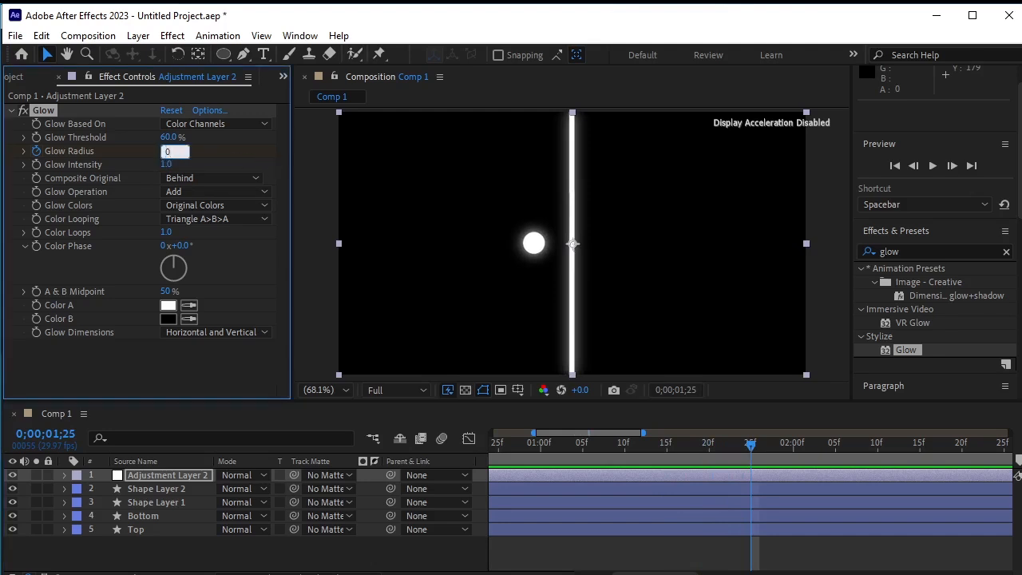
{"action": "key", "text": "Return"}
Add a Glow Radius keyframe with the value 35 at 0;00;02;00.
{"action": "left_click_drag", "start_coordinate": [751, 445], "coordinate": [794, 454]}
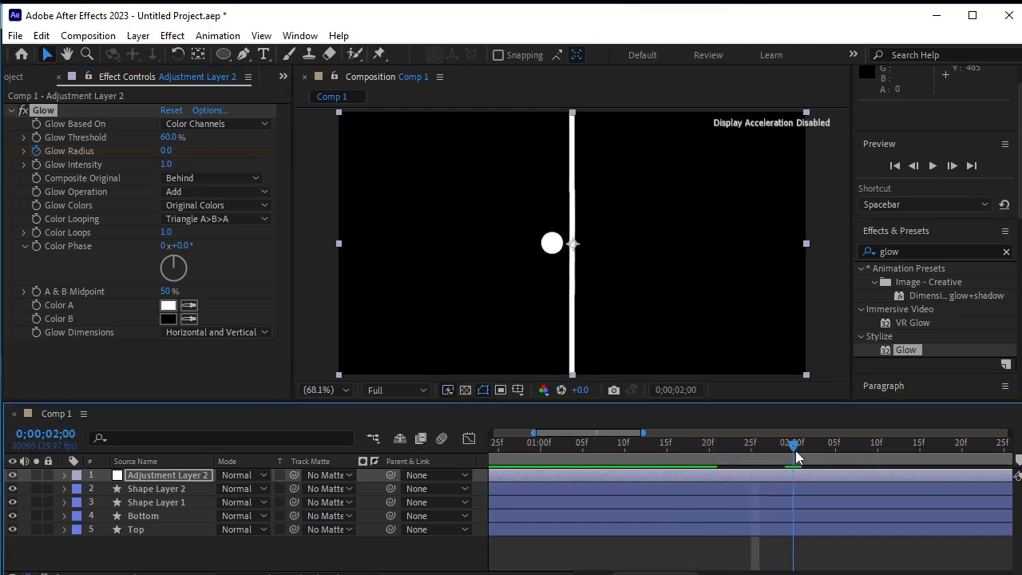
{"action": "left_click", "coordinate": [167, 151]}
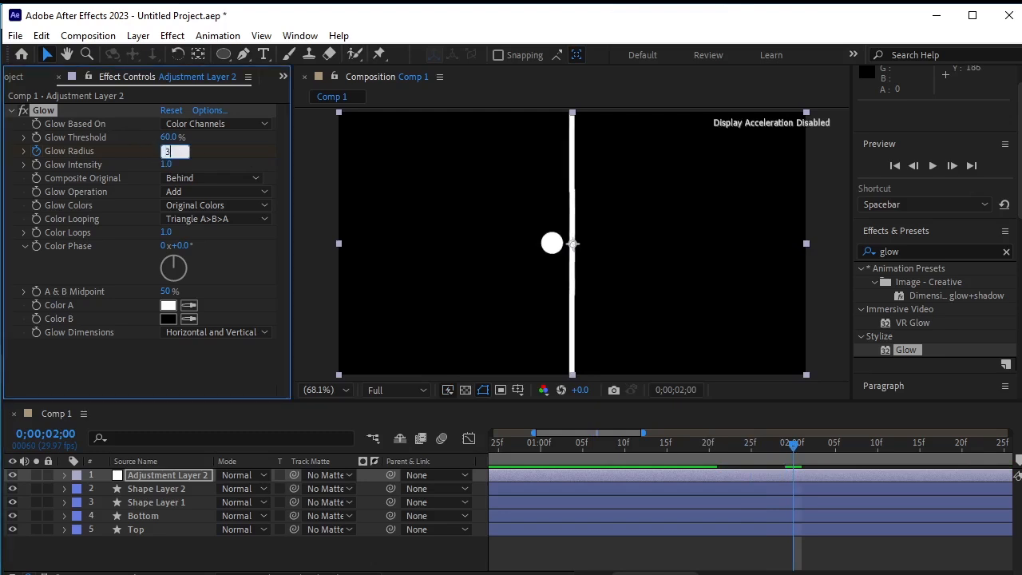
{"action": "key", "text": "Return"}
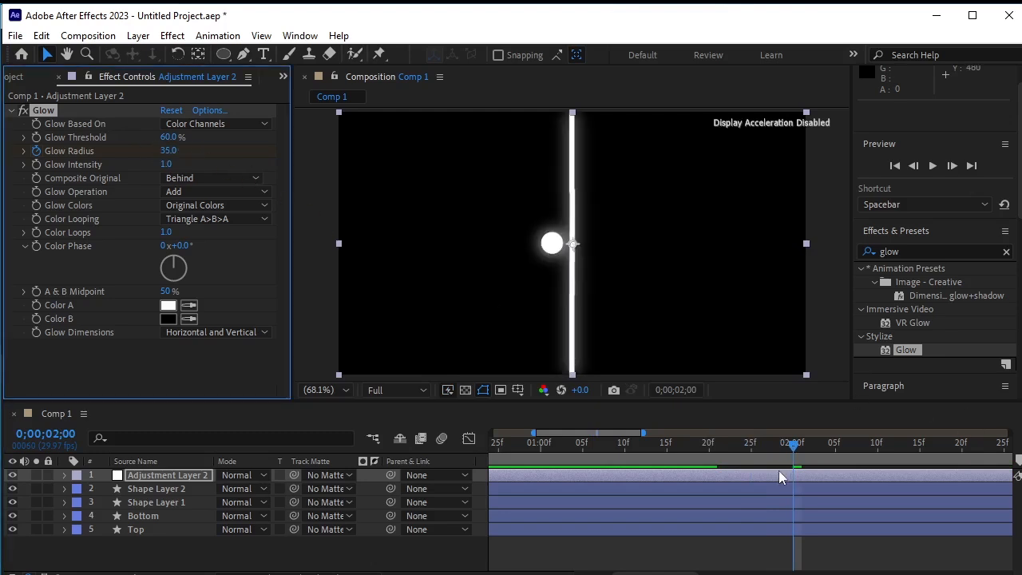
{"action": "left_click_drag", "start_coordinate": [533, 574], "coordinate": [505, 574]}
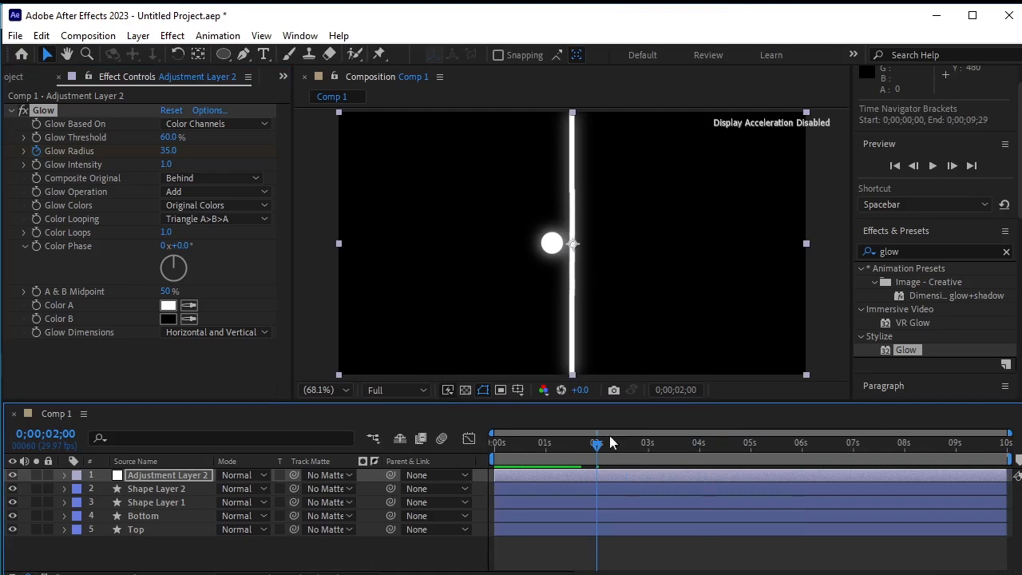
Preview the animation from the start of the composition and stop playback at 0;00;05;06.
{"action": "left_click_drag", "start_coordinate": [590, 449], "coordinate": [495, 447]}
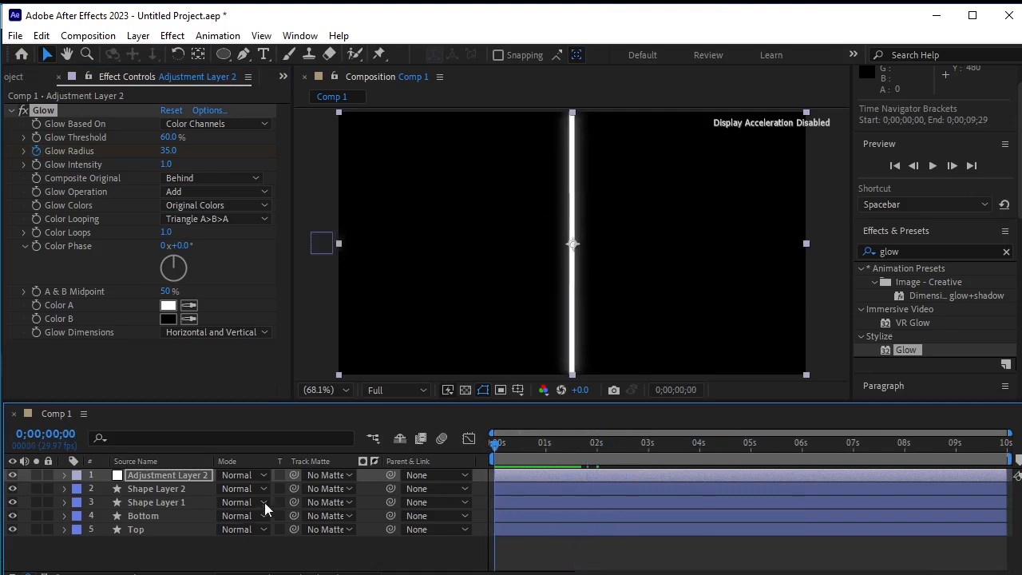
{"action": "left_click", "coordinate": [339, 558]}
{"action": "key", "text": "space"}
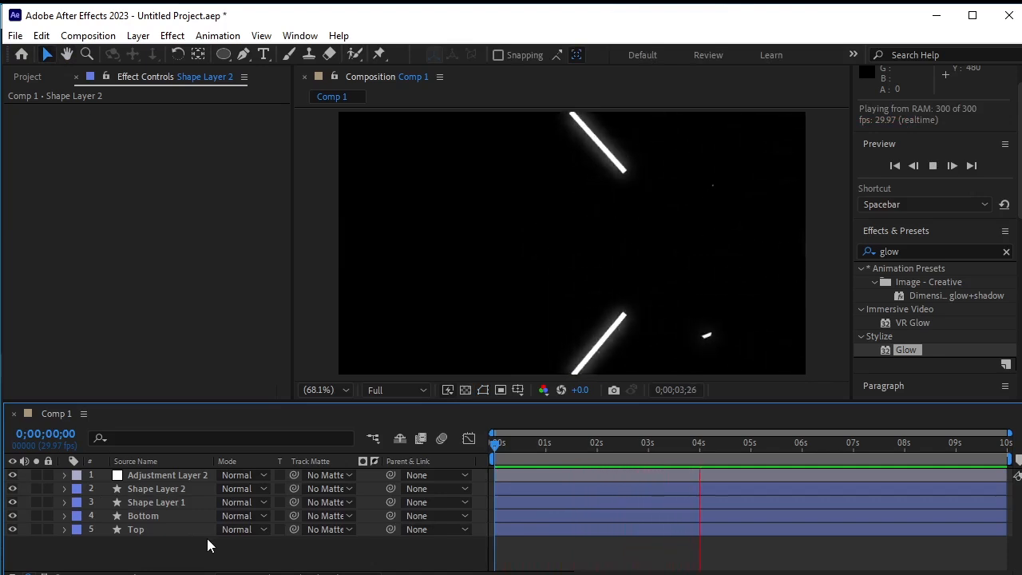
{"action": "key", "text": "space"}
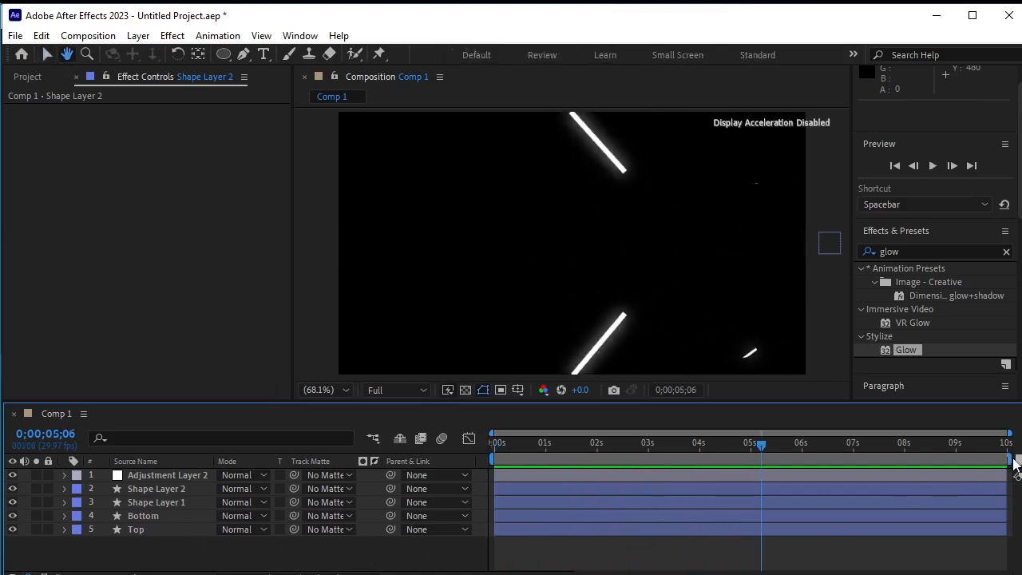
Shorten the work area to end at 0;00;05;06 and preview it from the start of the composition.
{"action": "left_click_drag", "start_coordinate": [1011, 460], "coordinate": [766, 499]}
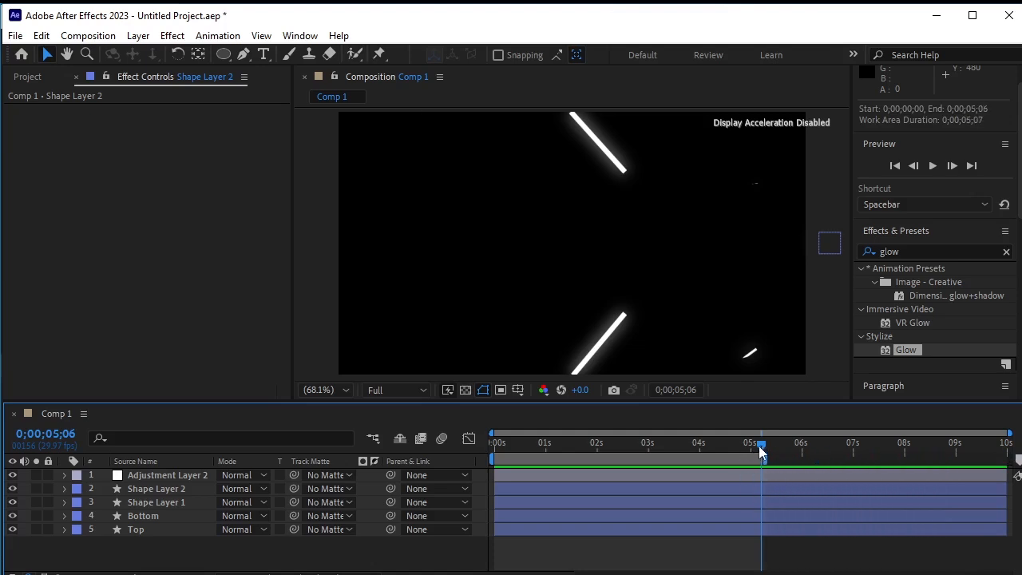
{"action": "left_click_drag", "start_coordinate": [761, 452], "coordinate": [417, 479]}
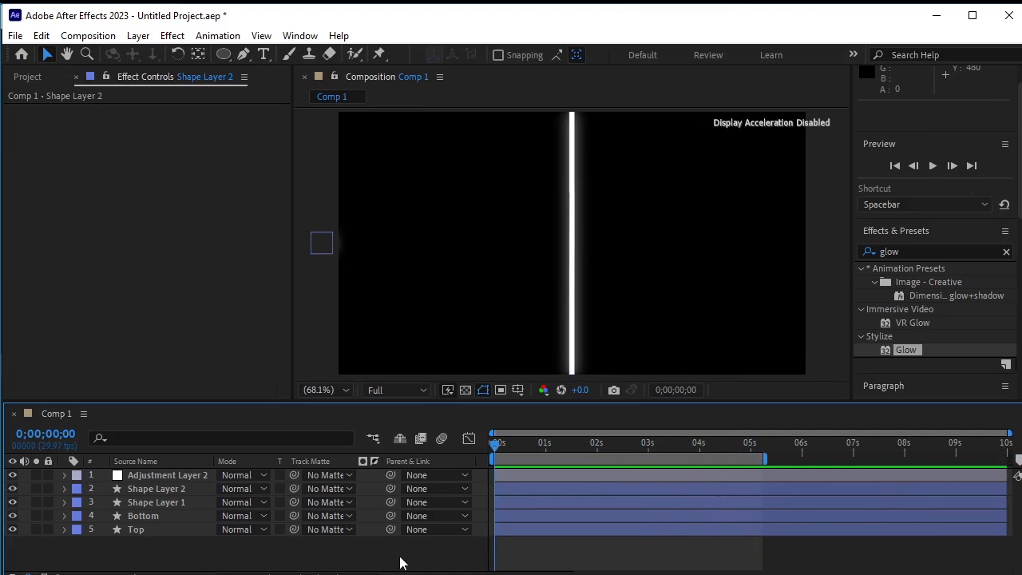
{"action": "key", "text": "space"}
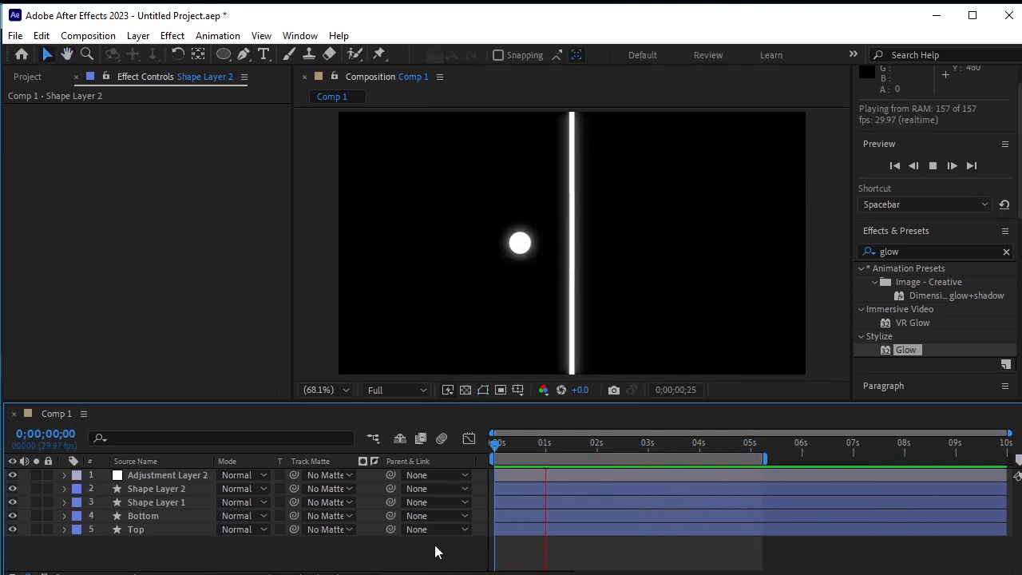